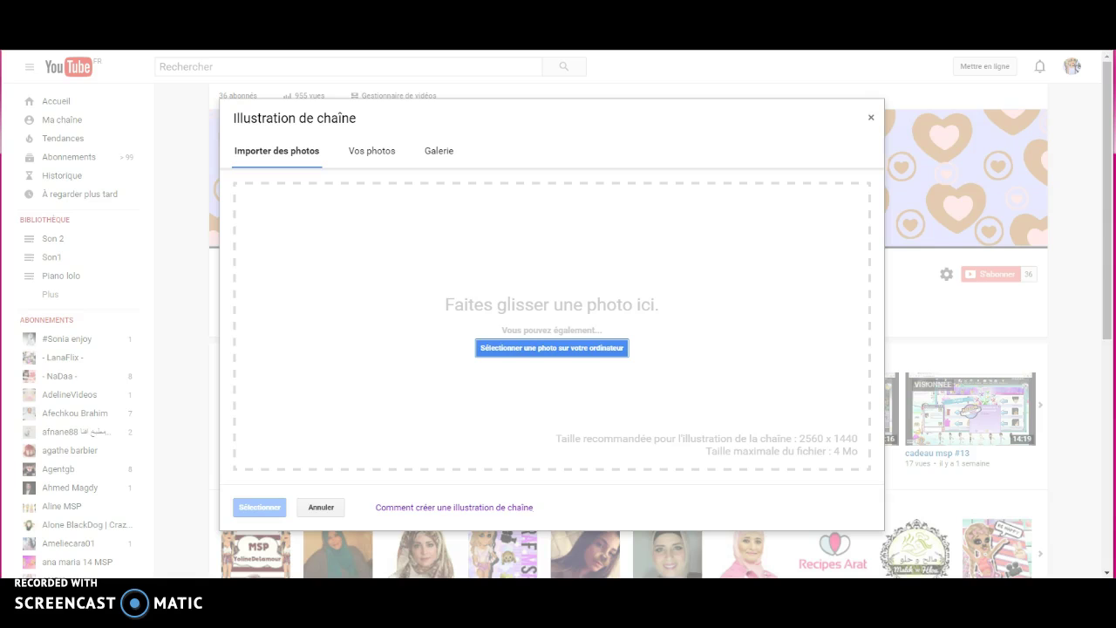
Switch to WordPad and note the recommended channel art width of 2560
mouse_move(358, 580)
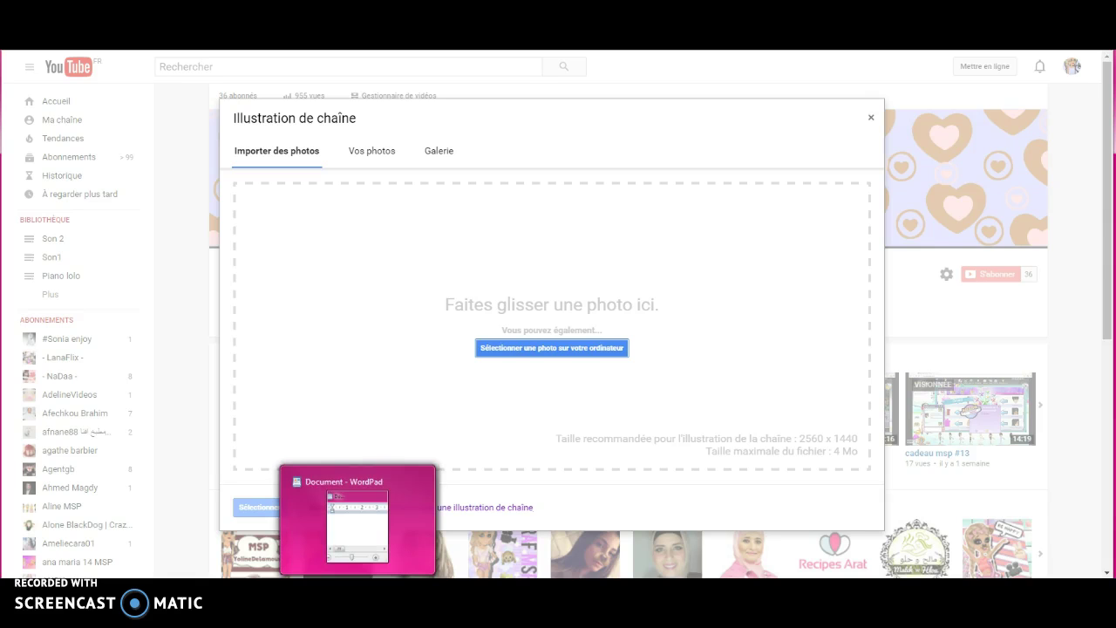
left_click(358, 579)
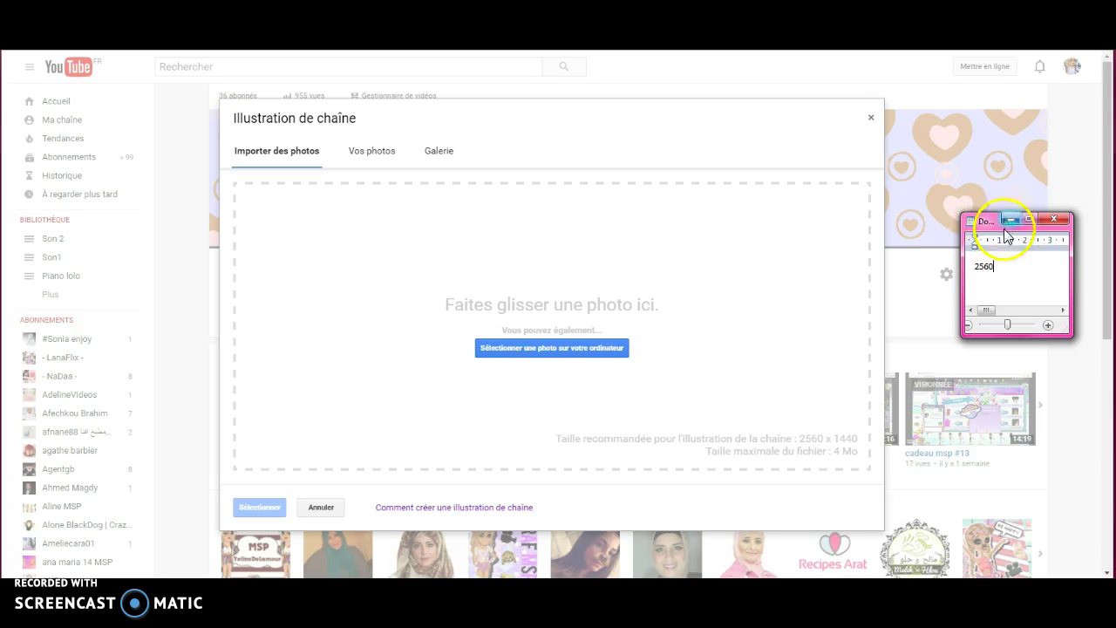
left_click_drag(1007, 325, 1017, 325)
left_click_drag(1063, 270, 1062, 275)
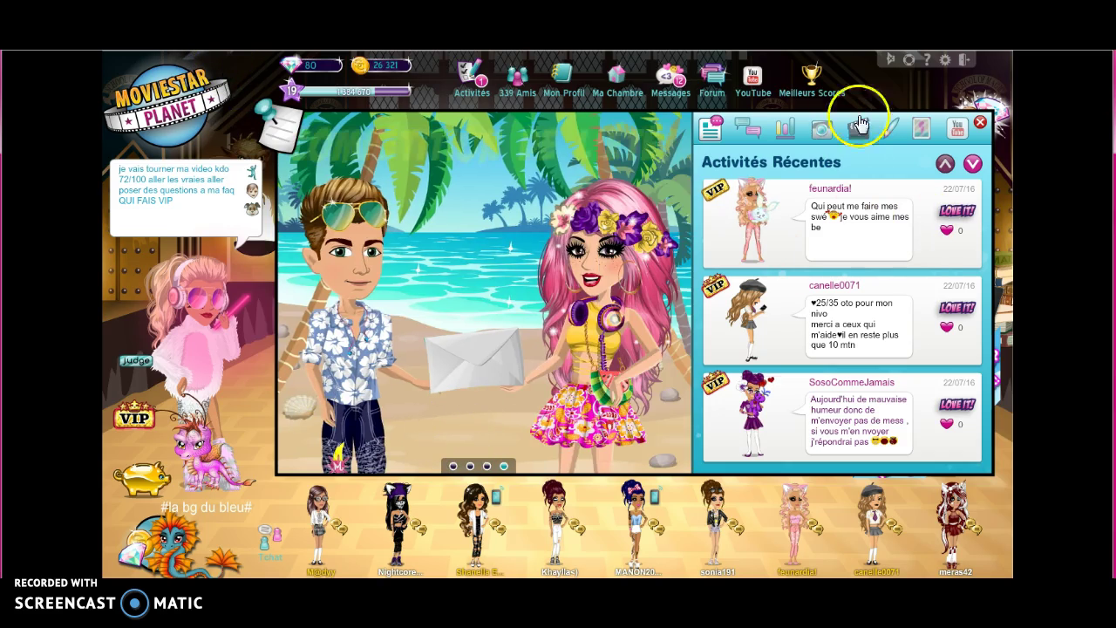
Switch to MovieStarPlanet, show the avatar on the plain pink background of a new ArtBook, and leave the ArtBook without saving
left_click(980, 122)
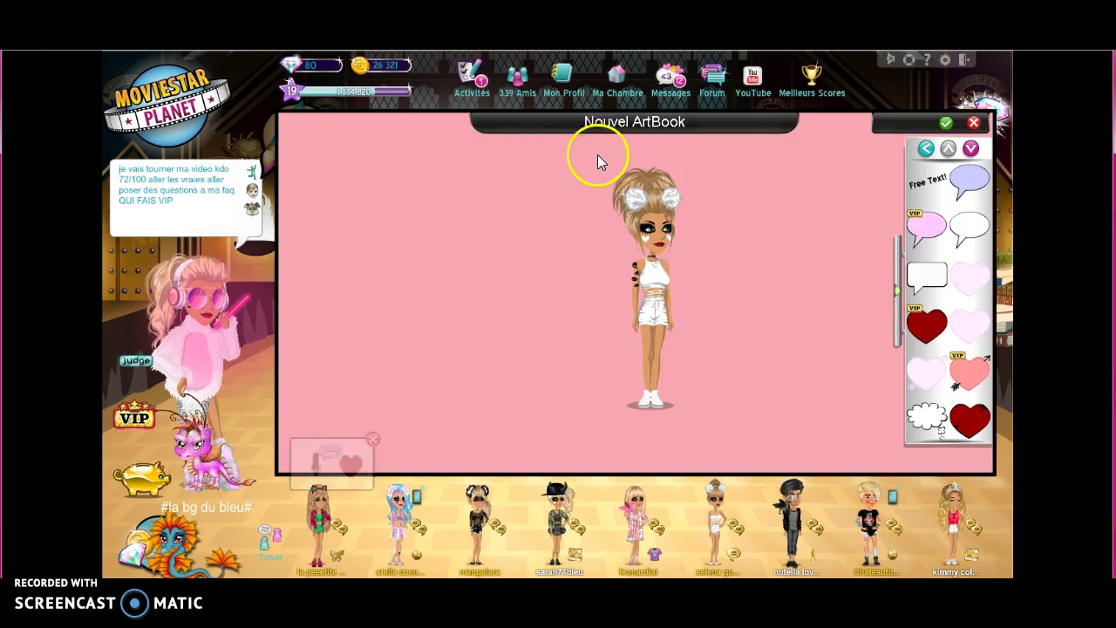
left_click(594, 150)
left_click(623, 249)
left_click(602, 307)
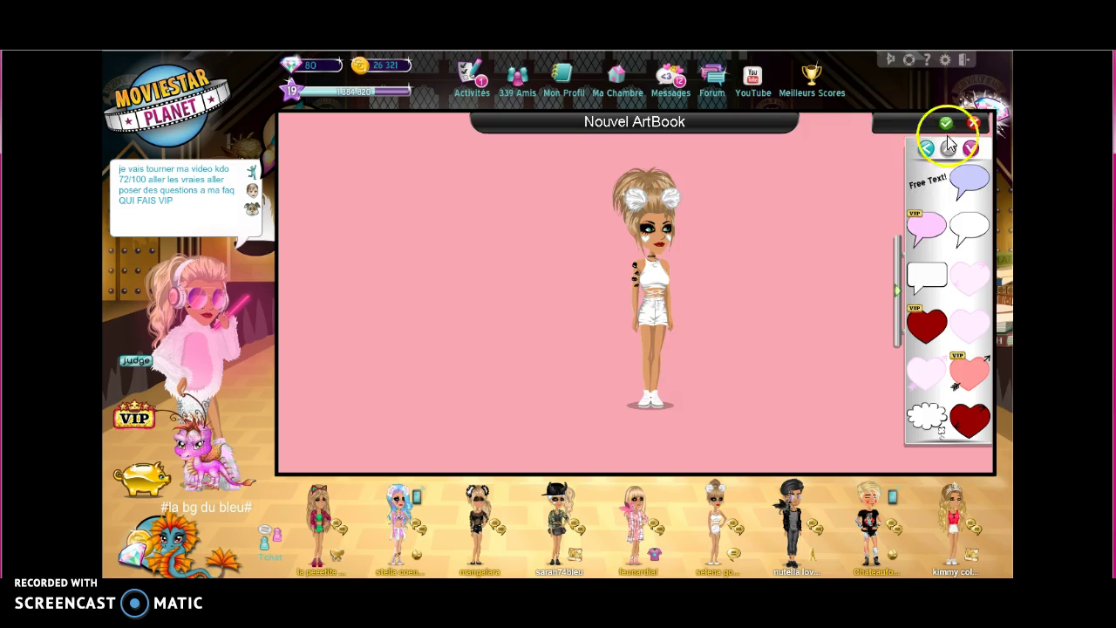
left_click(974, 122)
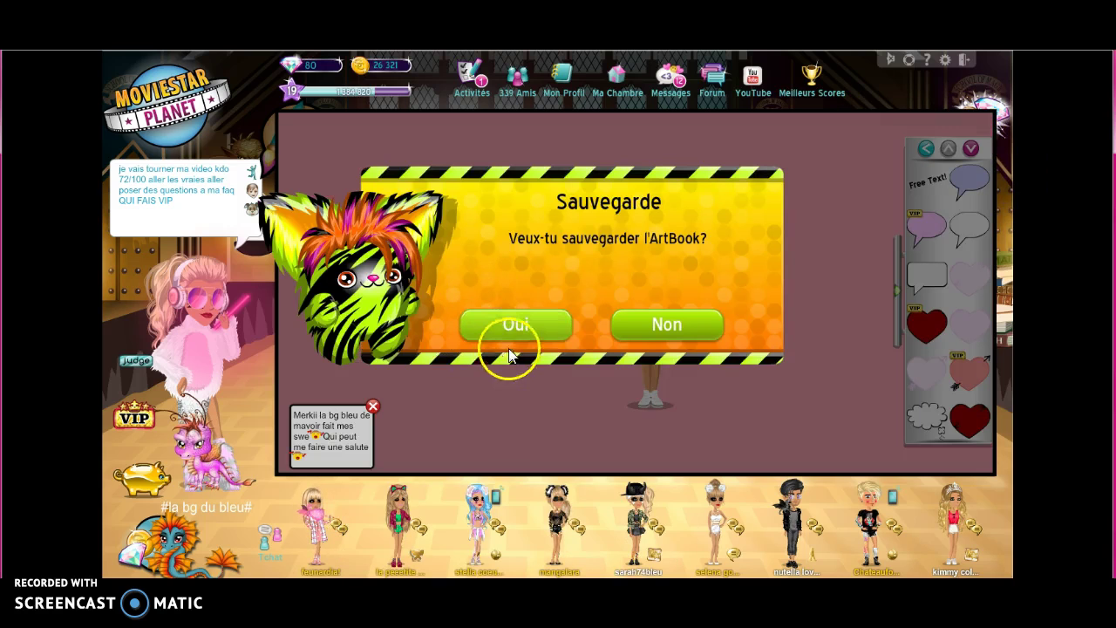
left_click(645, 325)
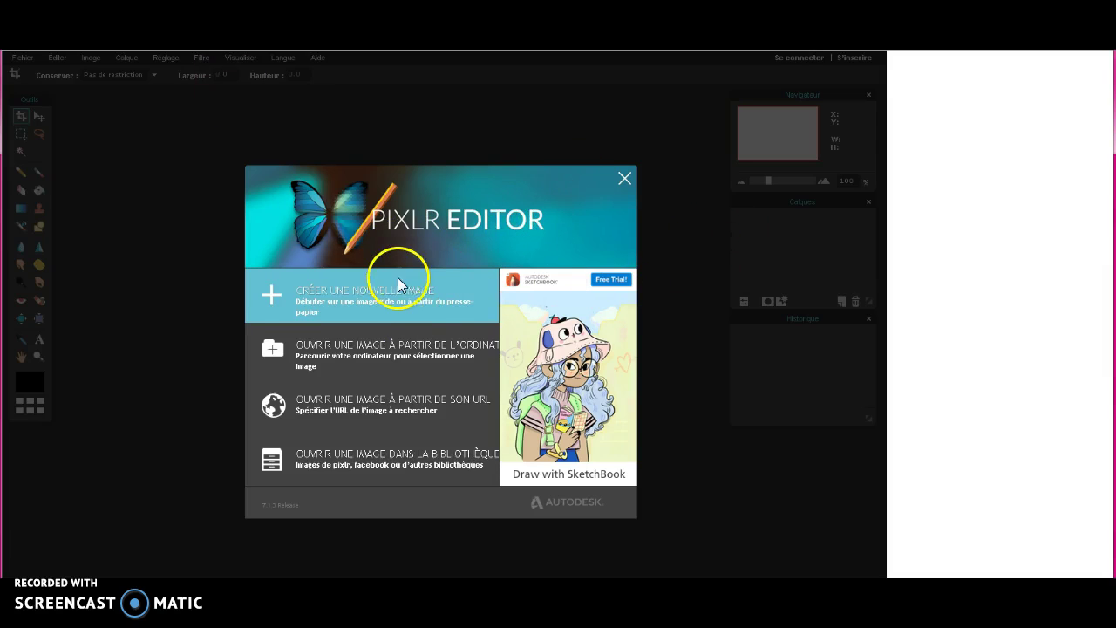
Create a transparent 800 × 600 image in Pixlr Editor and open the avatar picture with the pink background as a layer
left_click(410, 311)
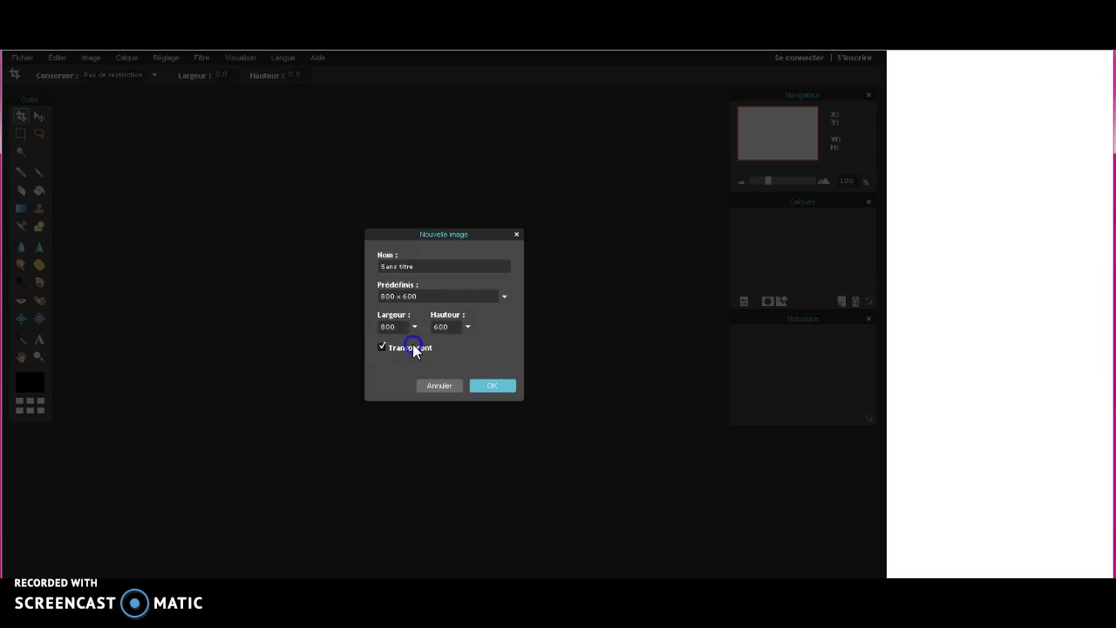
left_click(486, 386)
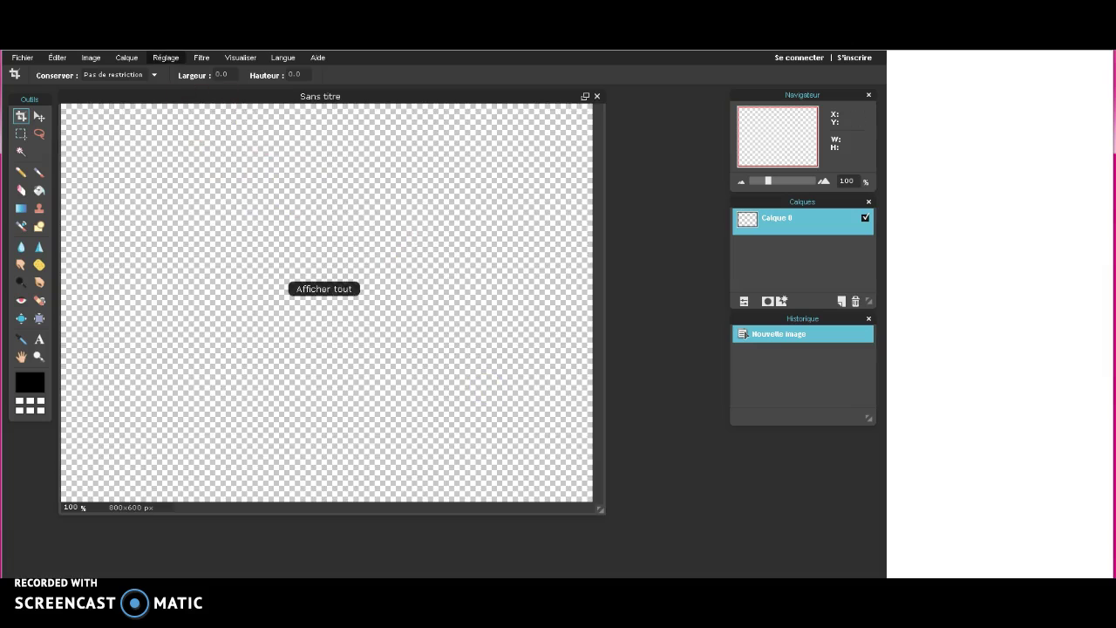
left_click(138, 59)
left_click(165, 114)
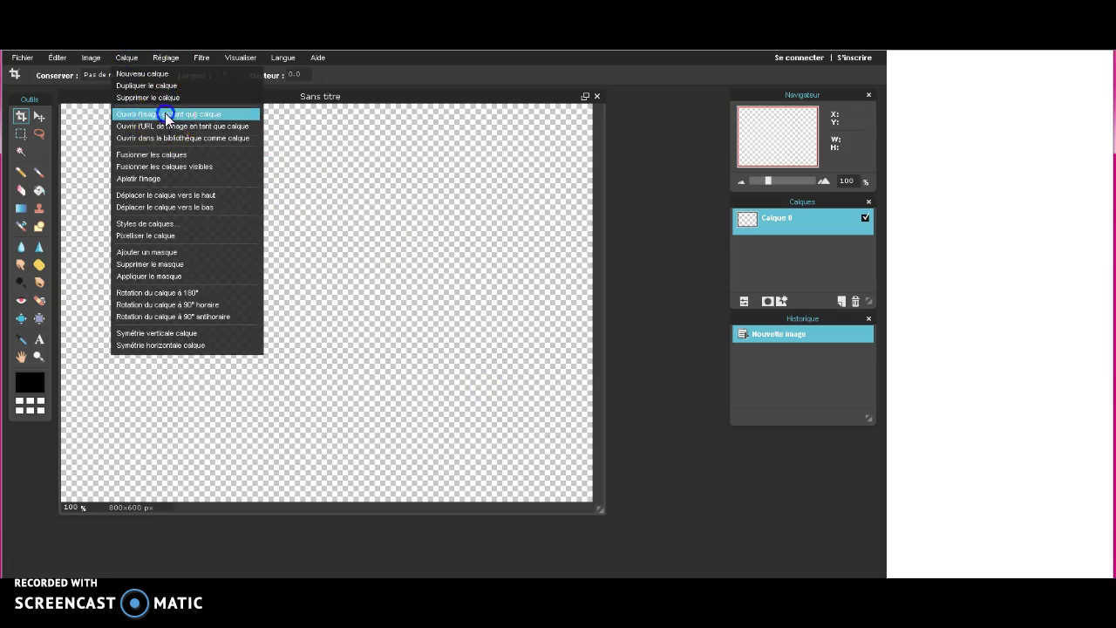
left_click(229, 83)
double_click(231, 84)
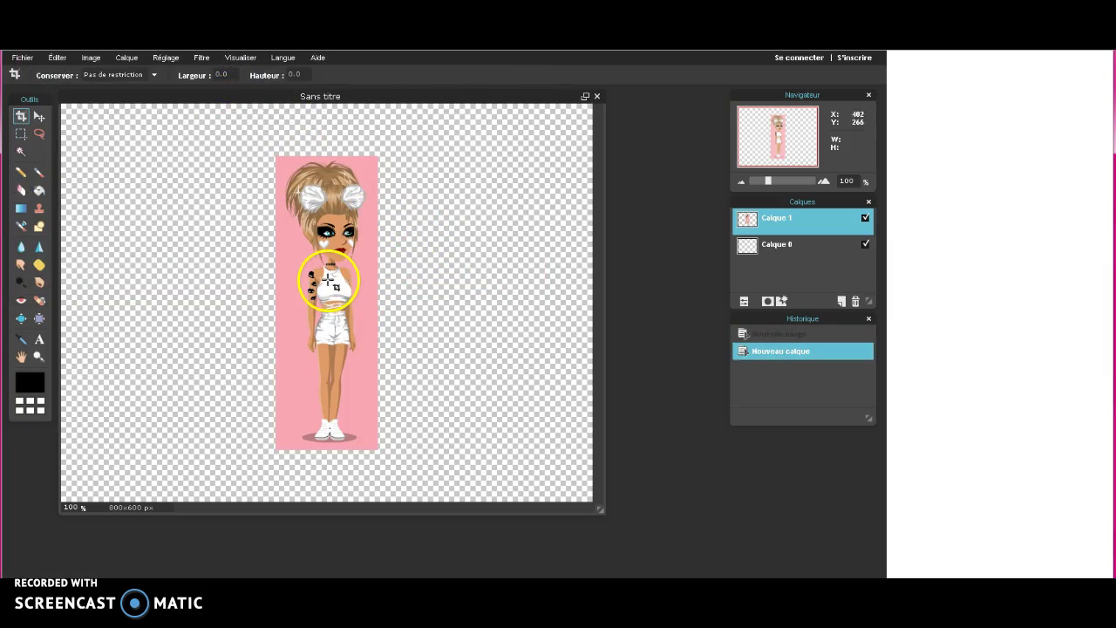
Delete the pink background around the avatar and in the gap between the arm and waist with the Magic wand at tolerance 21
left_click(21, 151)
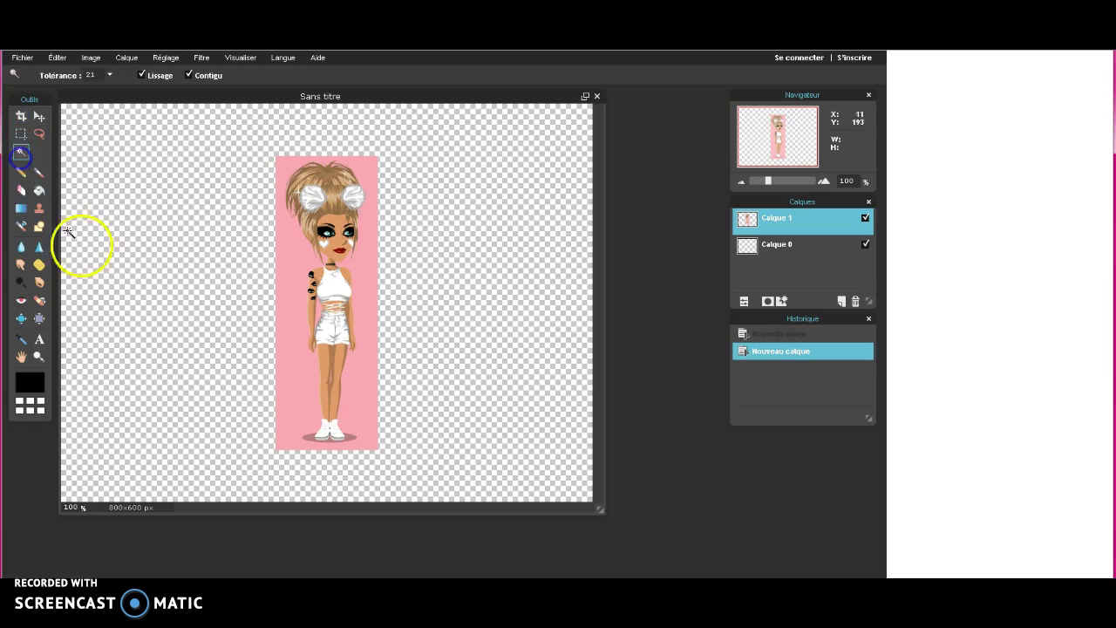
left_click(290, 319)
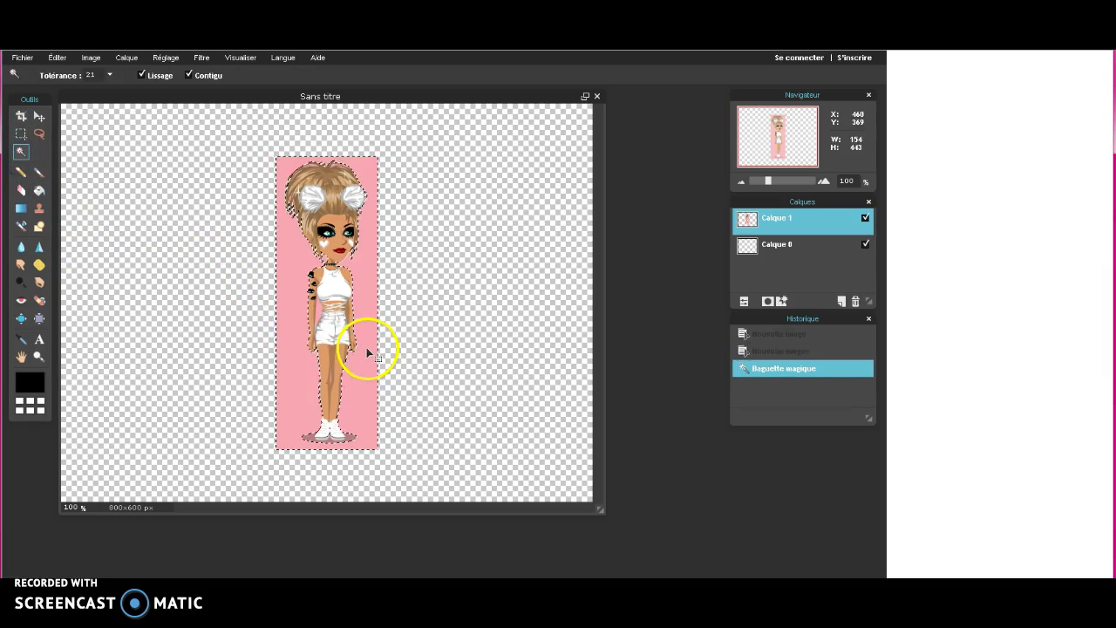
key("Delete")
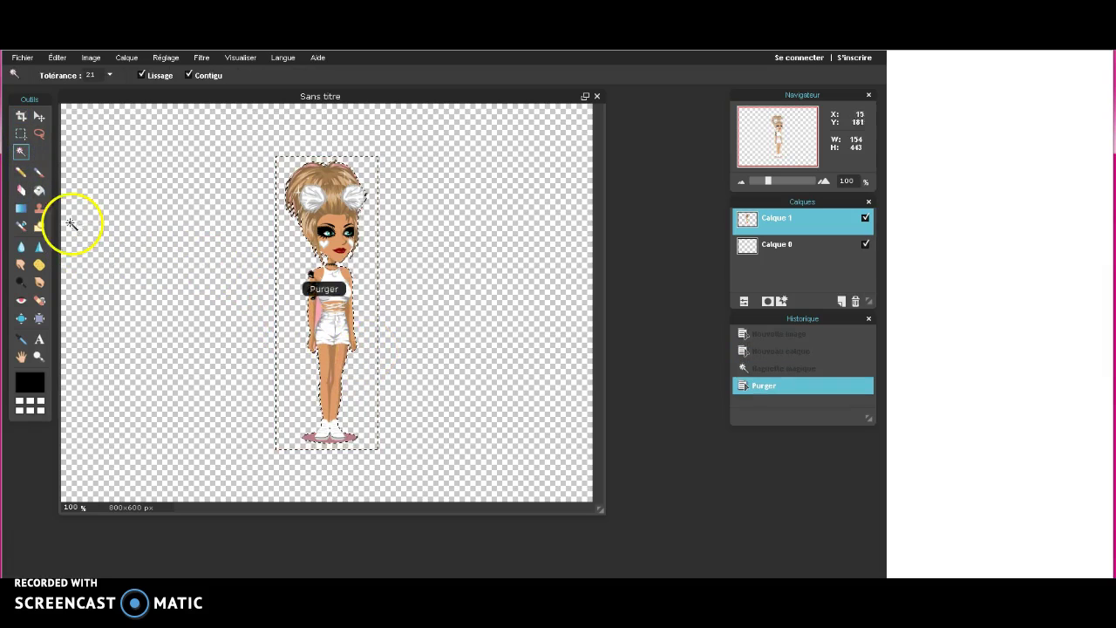
left_click(21, 151)
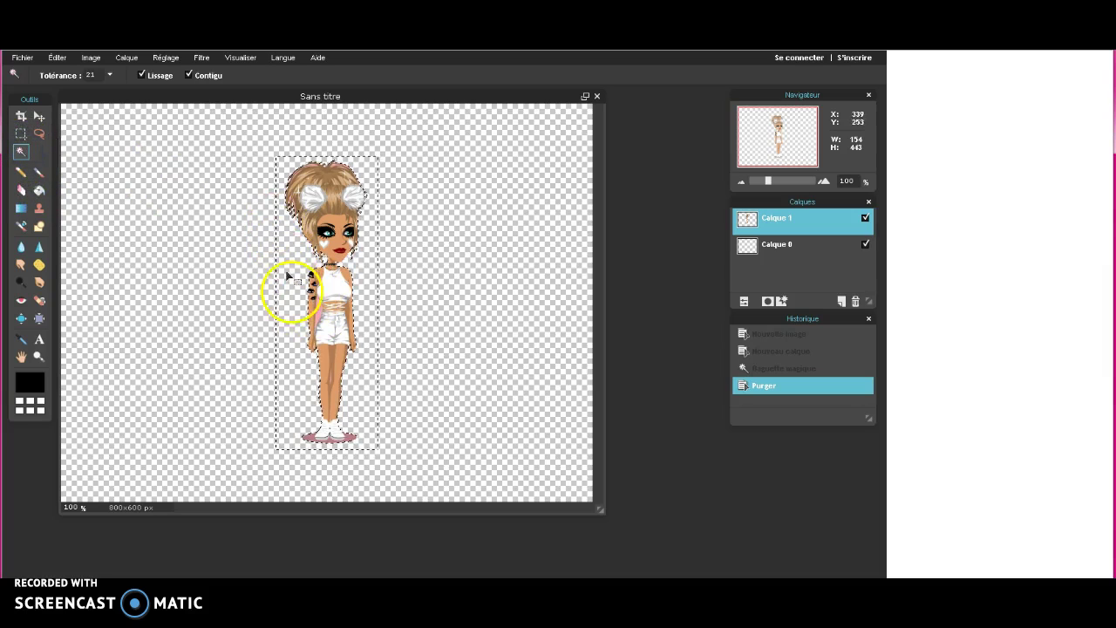
left_click(320, 310)
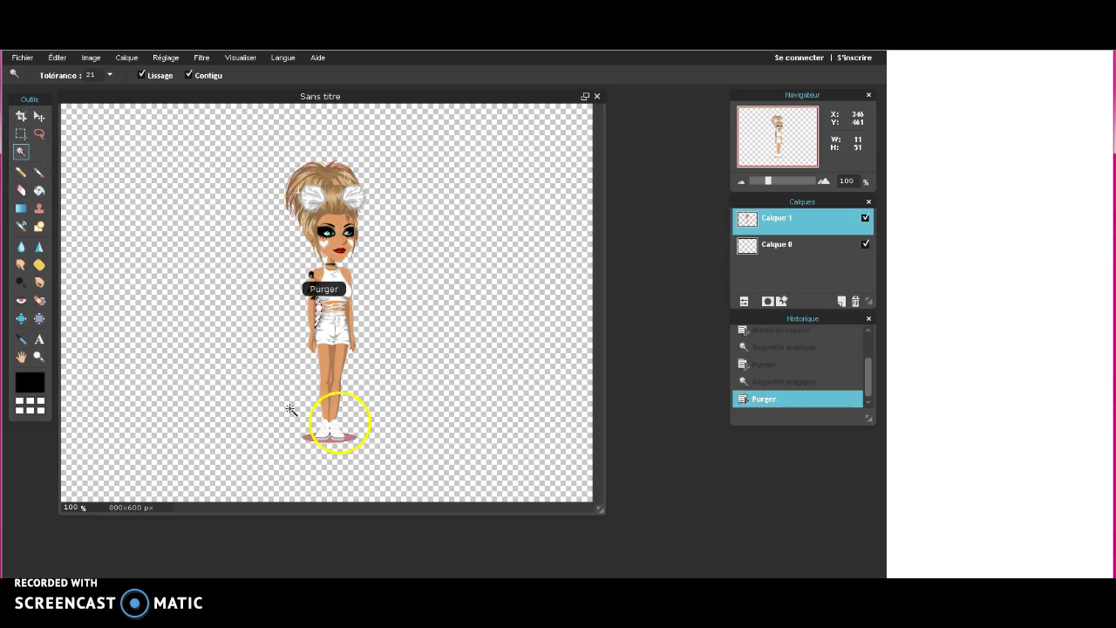
Erase the pink remnants inside the selected gap between the avatar's arm and waist with the size 50 eraser
left_click(21, 190)
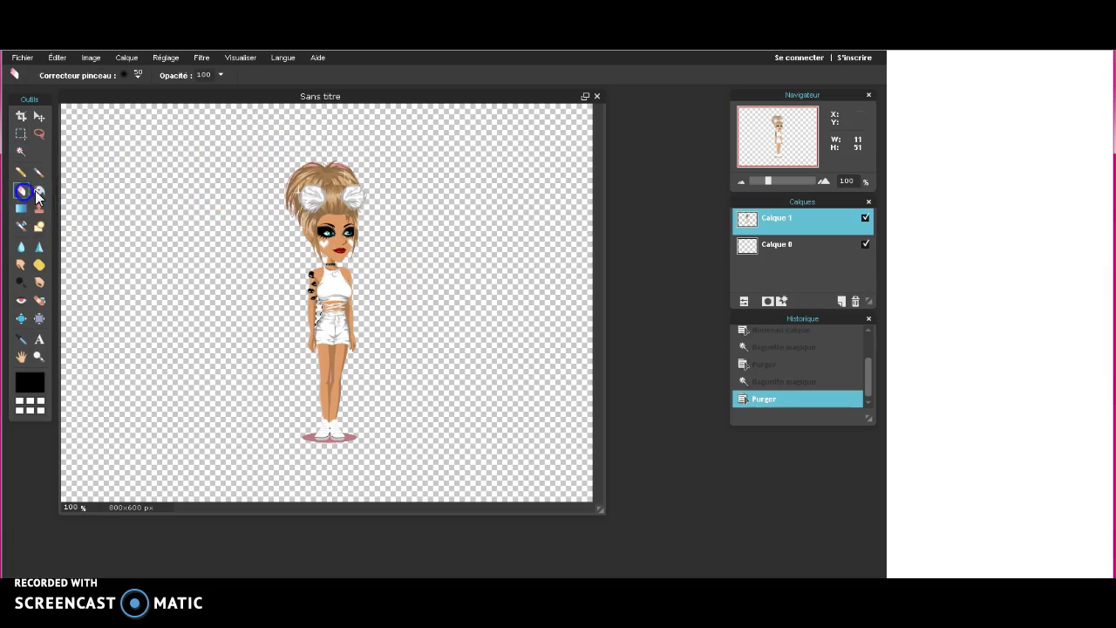
left_click(321, 311)
left_click(319, 305)
left_click(323, 318)
left_click(326, 331)
Clear the old selection, select the pink shadow beneath the avatar's shoes with the Magic wand and delete it
scroll(276, 334, "up", 6)
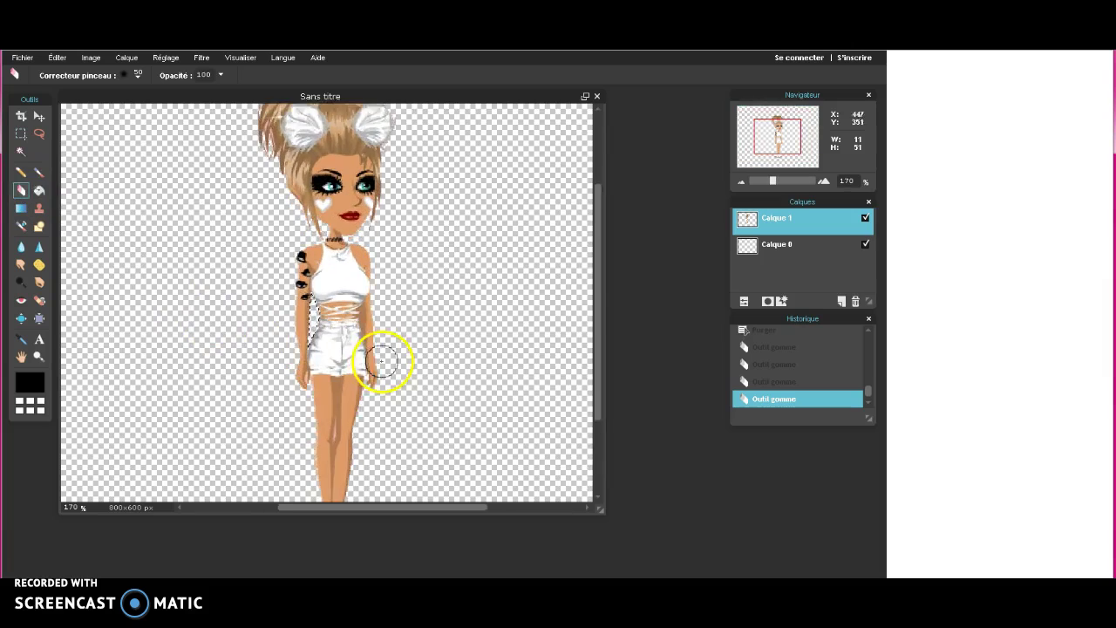
left_click_drag(596, 290, 538, 398)
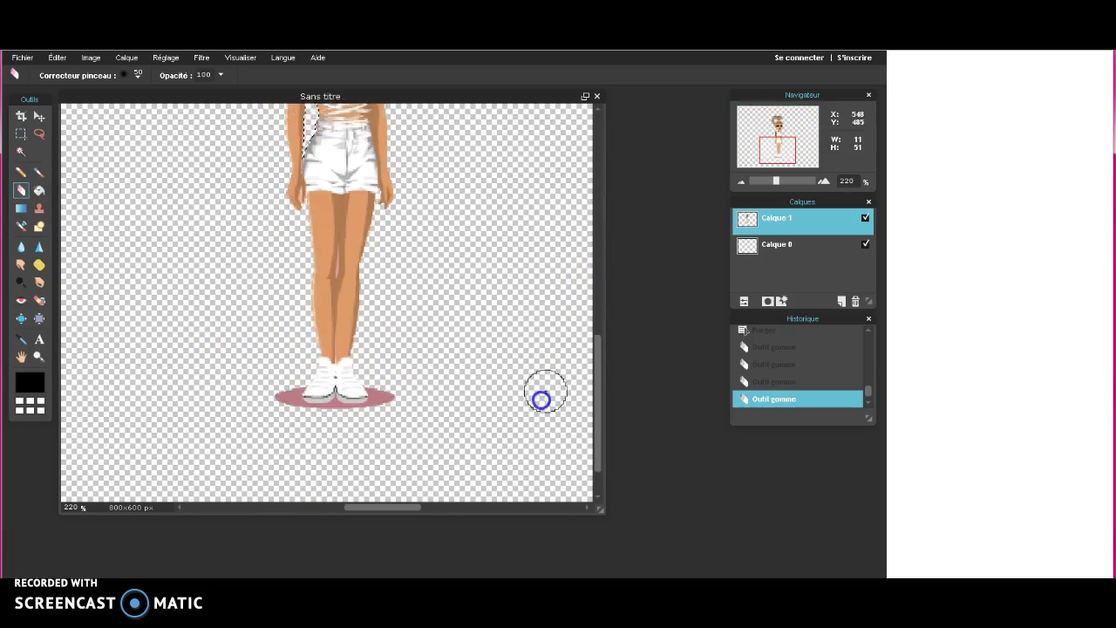
left_click(287, 387)
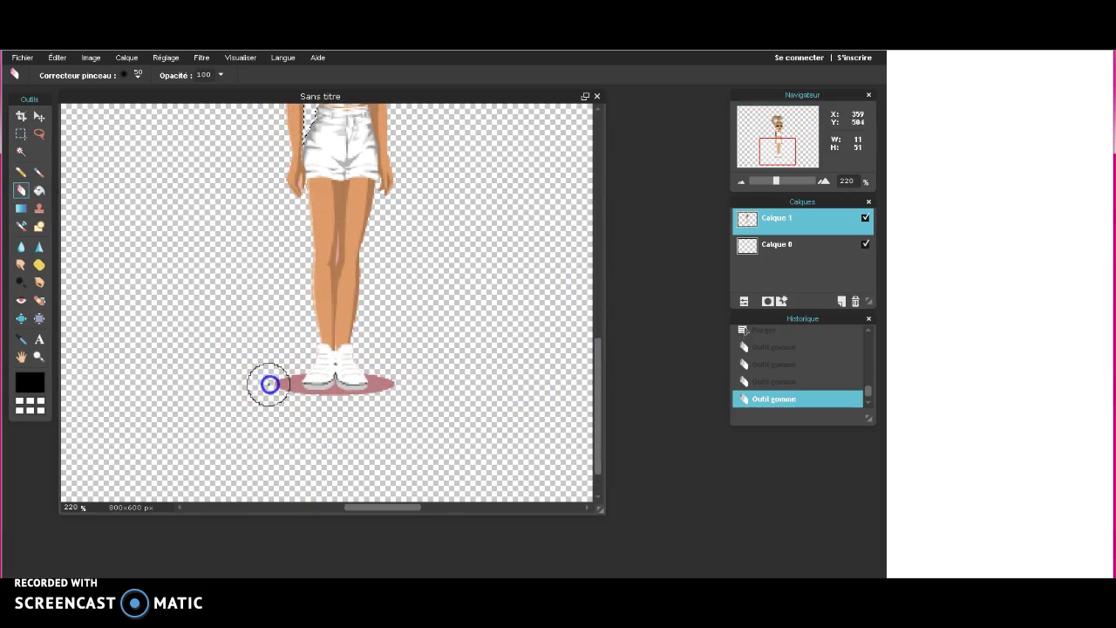
left_click(19, 154)
left_click(97, 283)
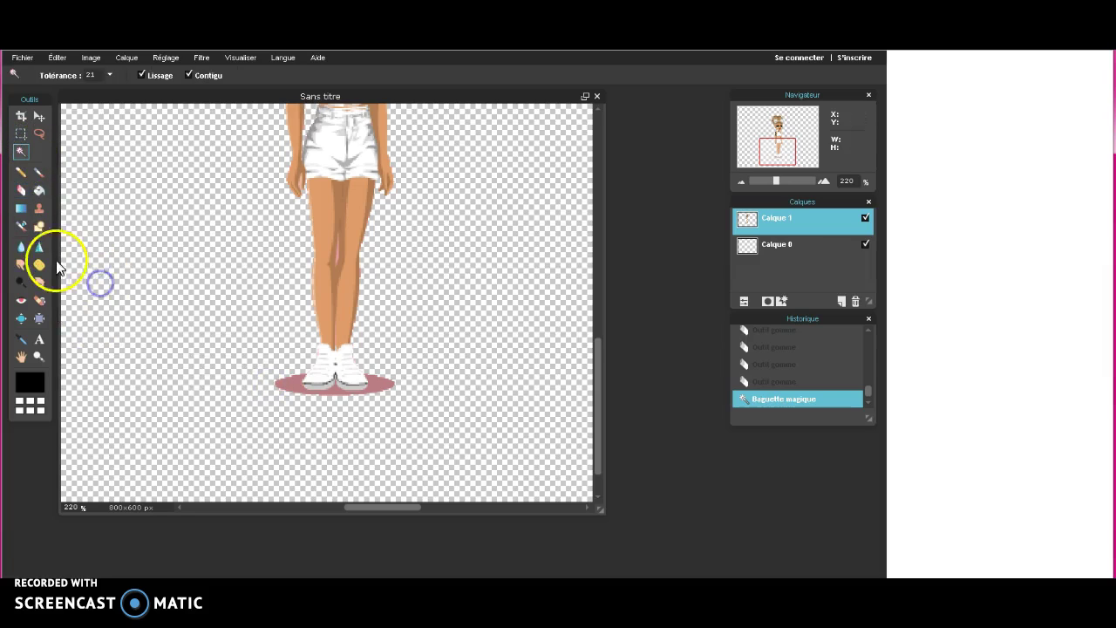
left_click(23, 195)
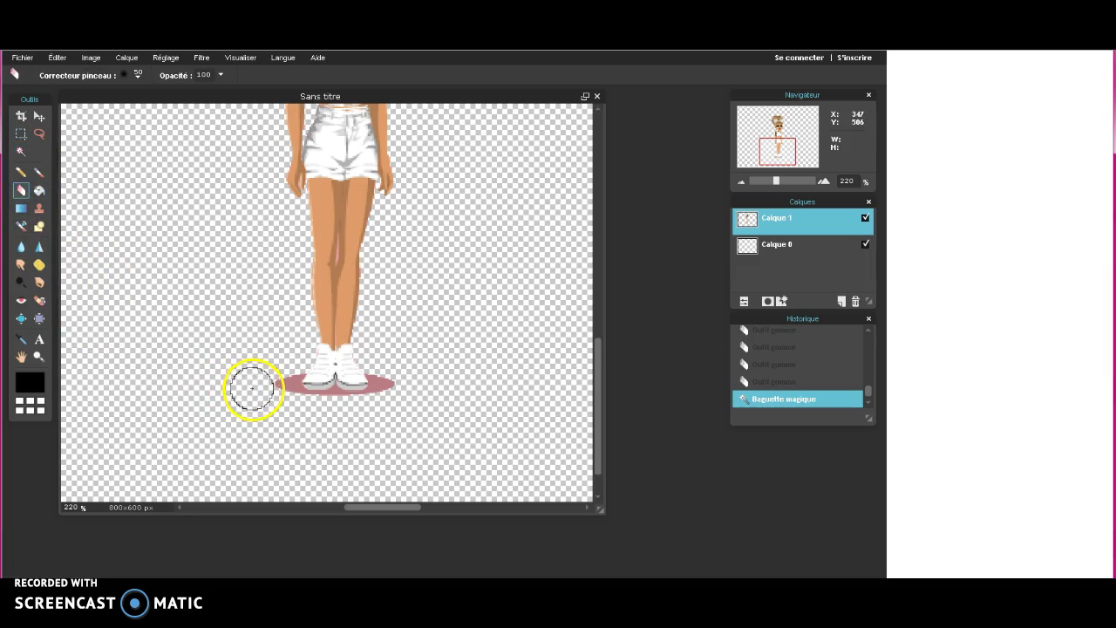
left_click(21, 151)
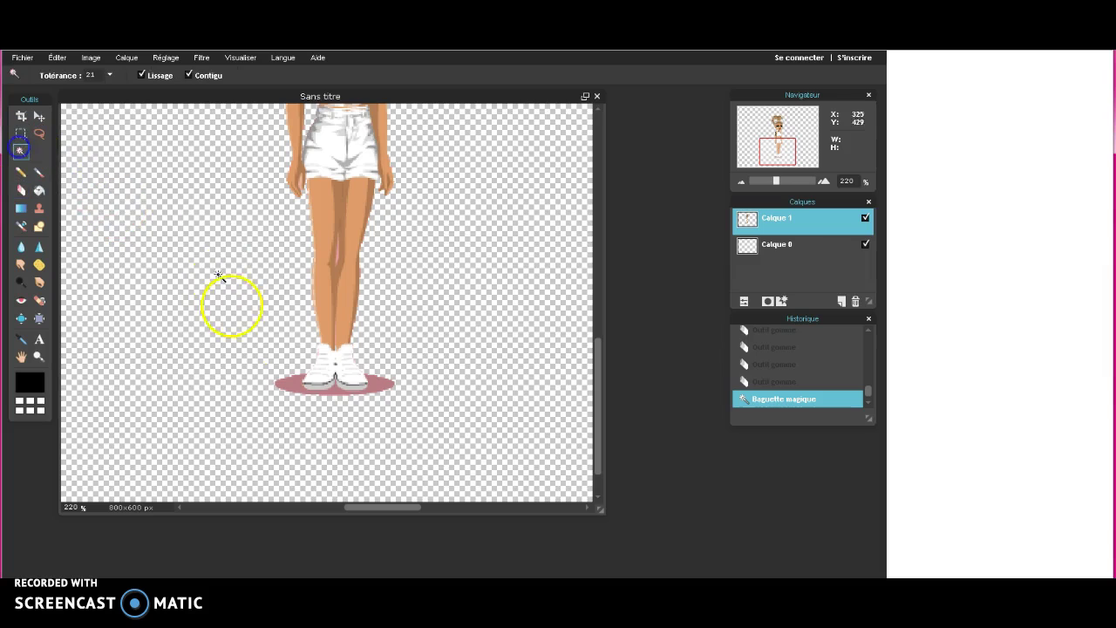
left_click(288, 387)
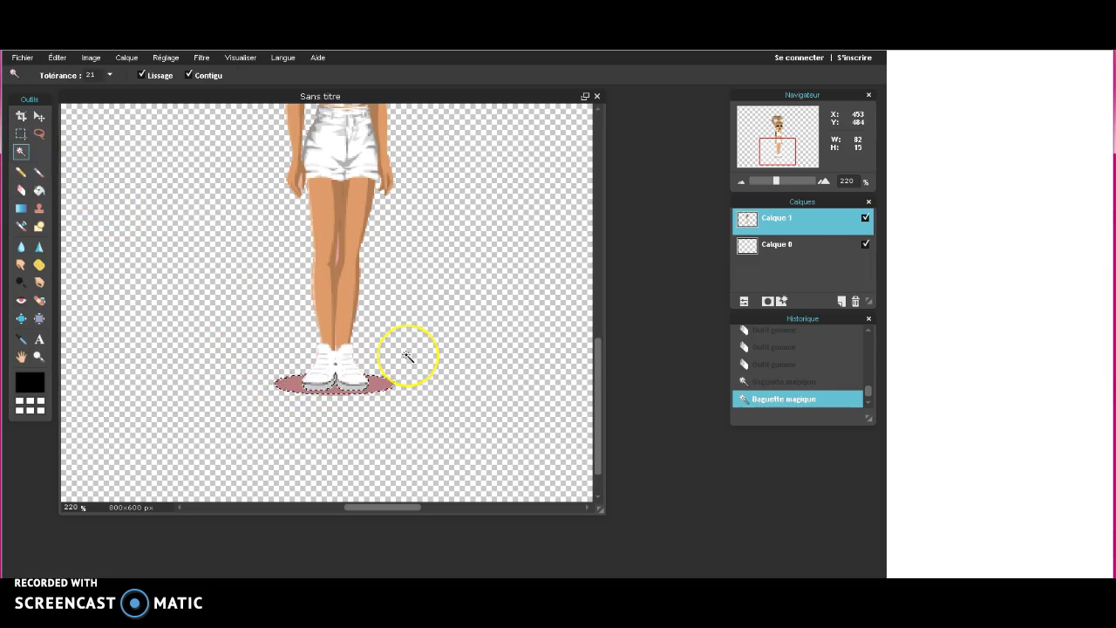
key("Delete")
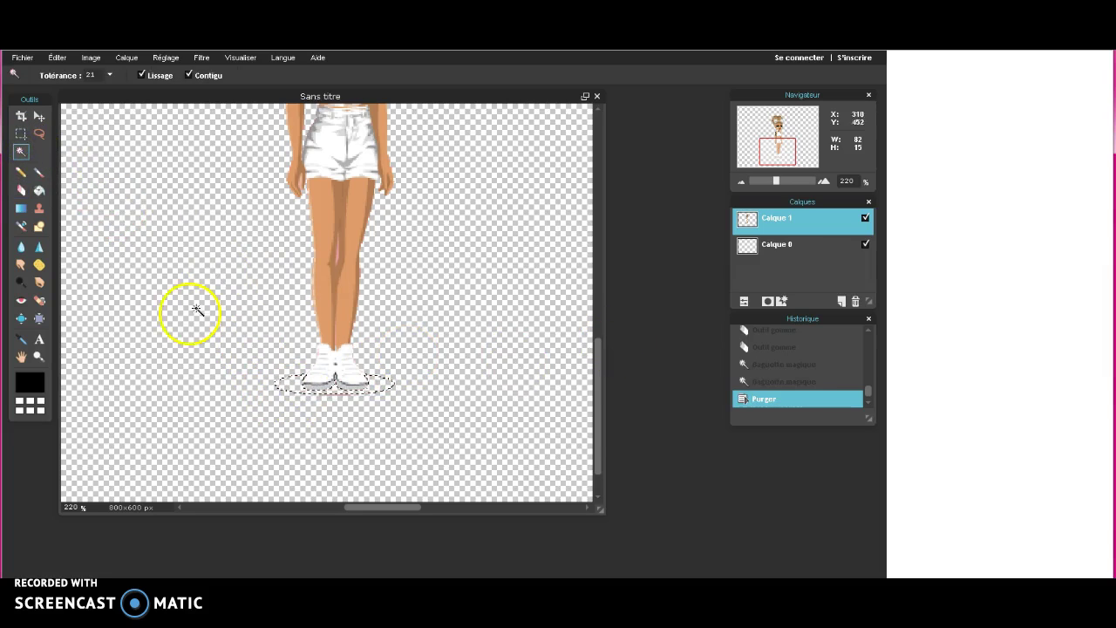
Deselect the shadow area and erase its leftover edge below the shoes, switching the eraser to the hard round size 20 tip
left_click(88, 232)
left_click(21, 189)
left_click(328, 412)
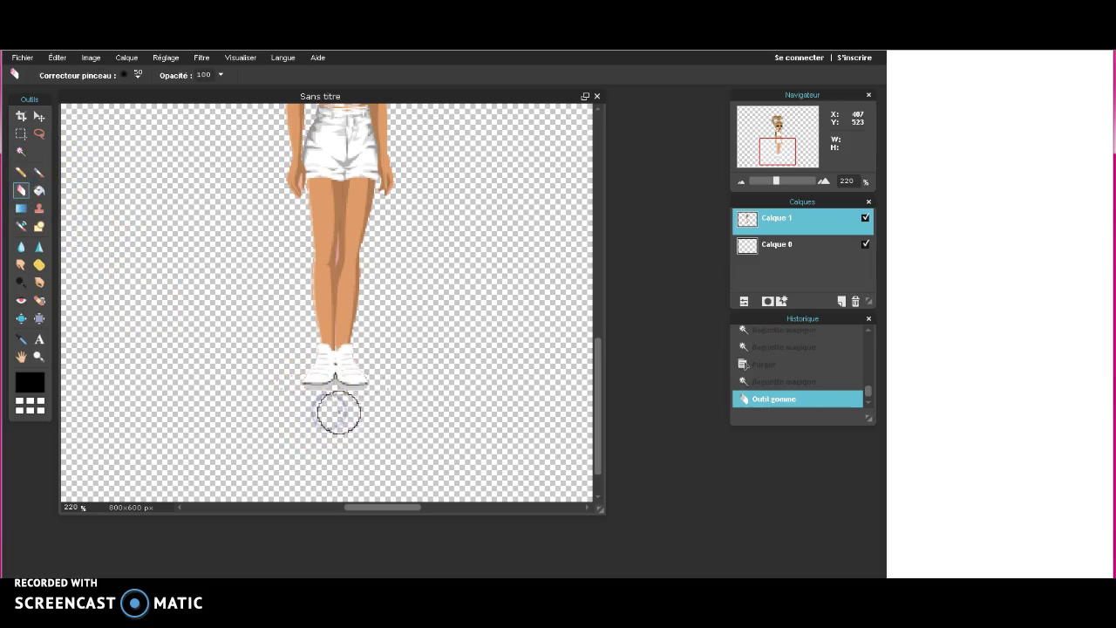
left_click(333, 415)
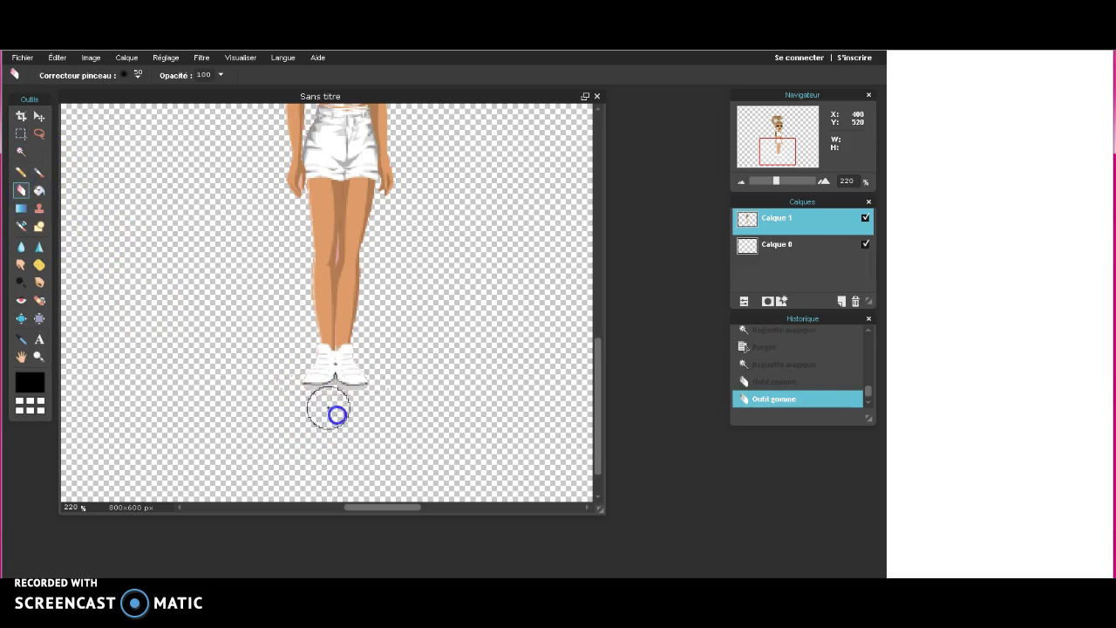
left_click(137, 74)
left_click(221, 103)
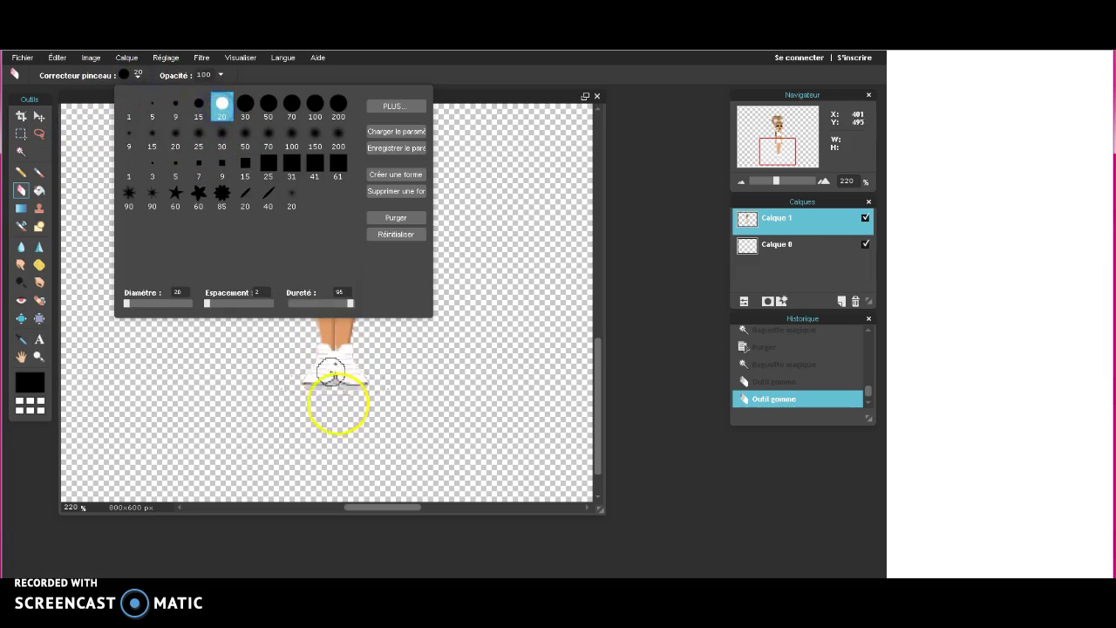
left_click(339, 406)
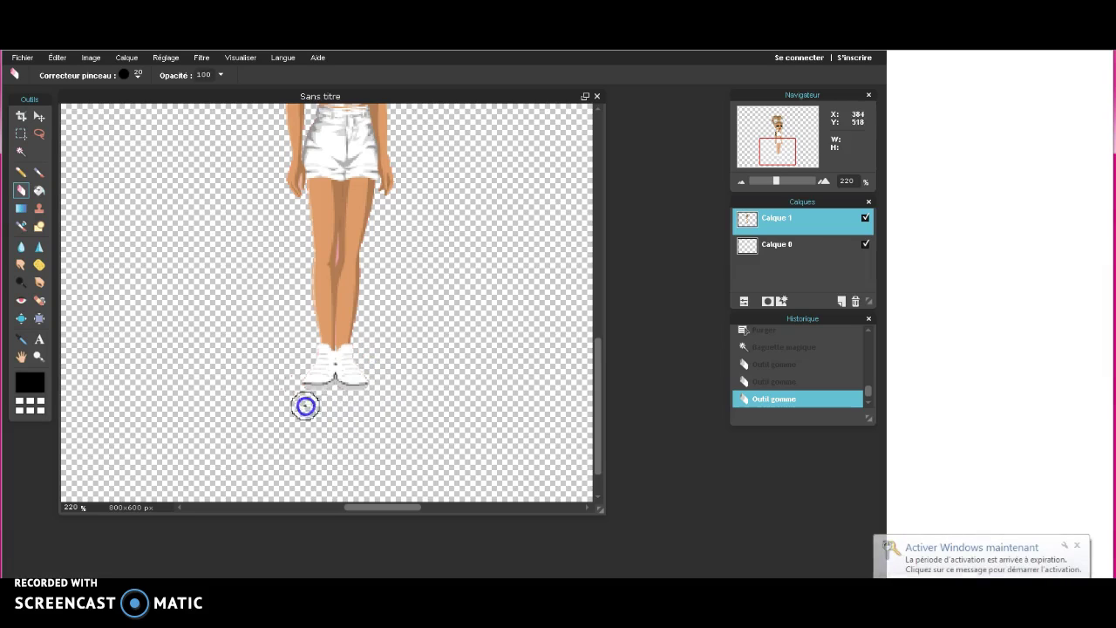
Select the pink sliver between the avatar's legs with the Magic wand, erase it with the eraser, and clear the selection
scroll(288, 371, "down", 8)
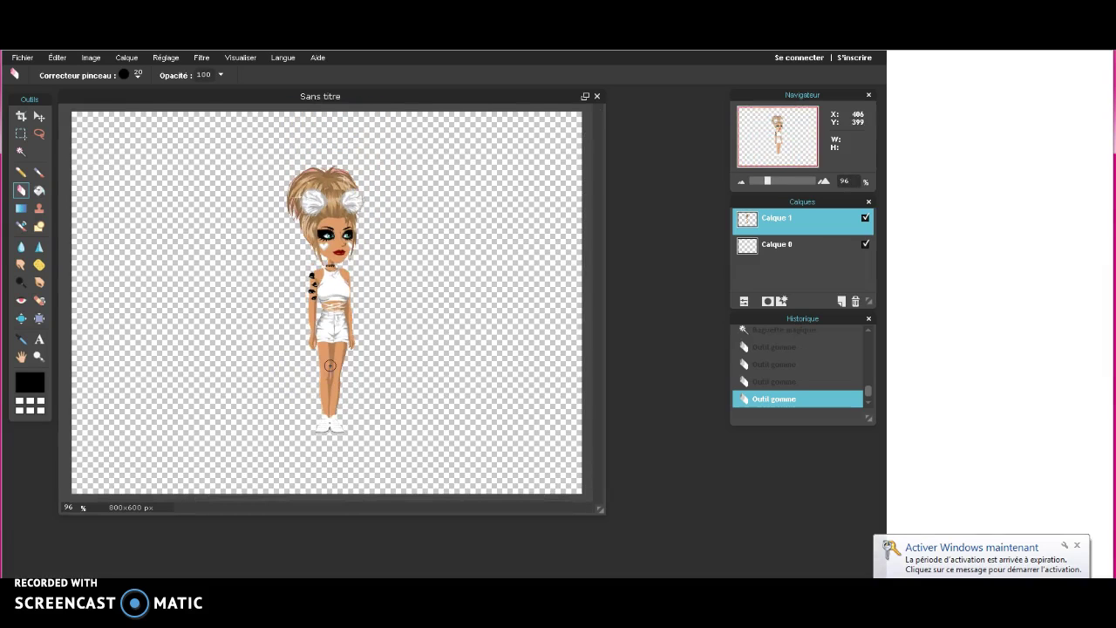
scroll(329, 366, "up", 7)
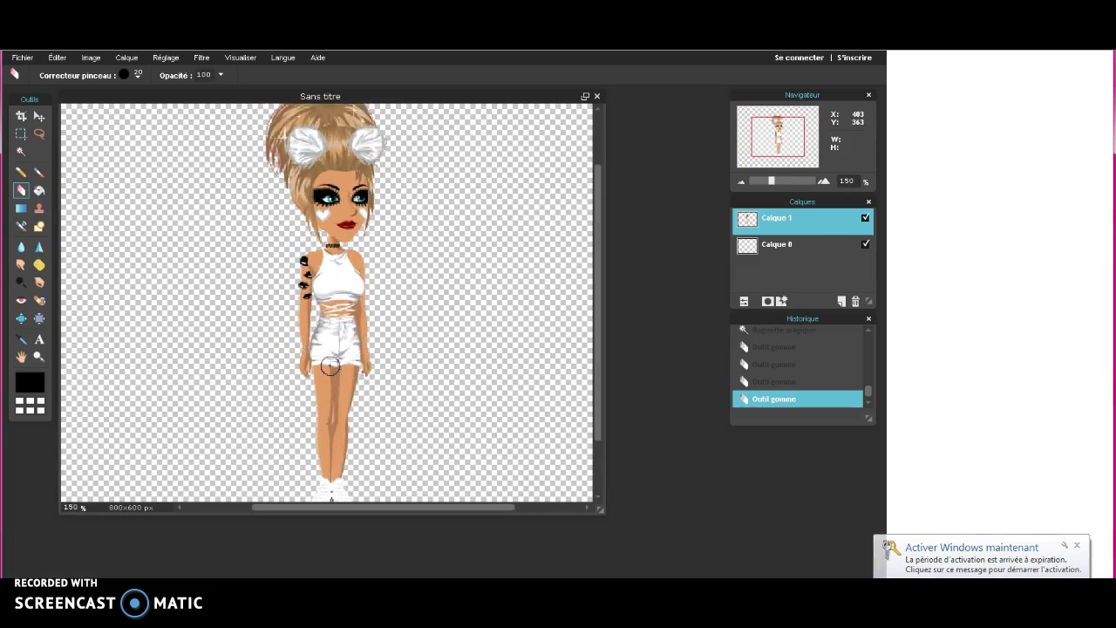
left_click(20, 152)
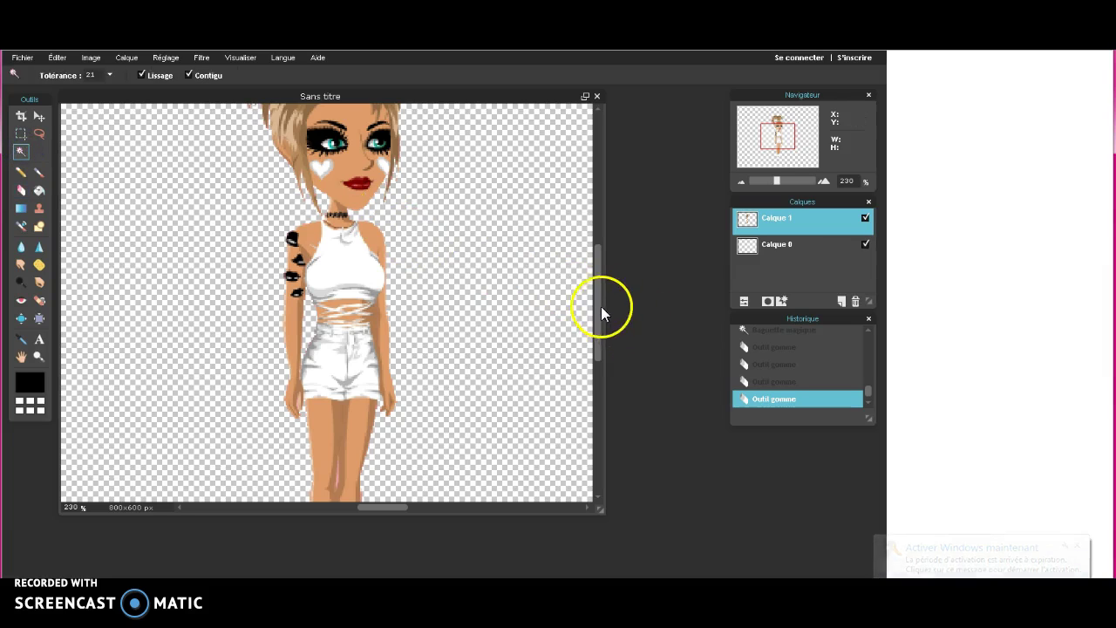
left_click_drag(601, 307, 569, 353)
left_click(338, 371)
left_click(21, 189)
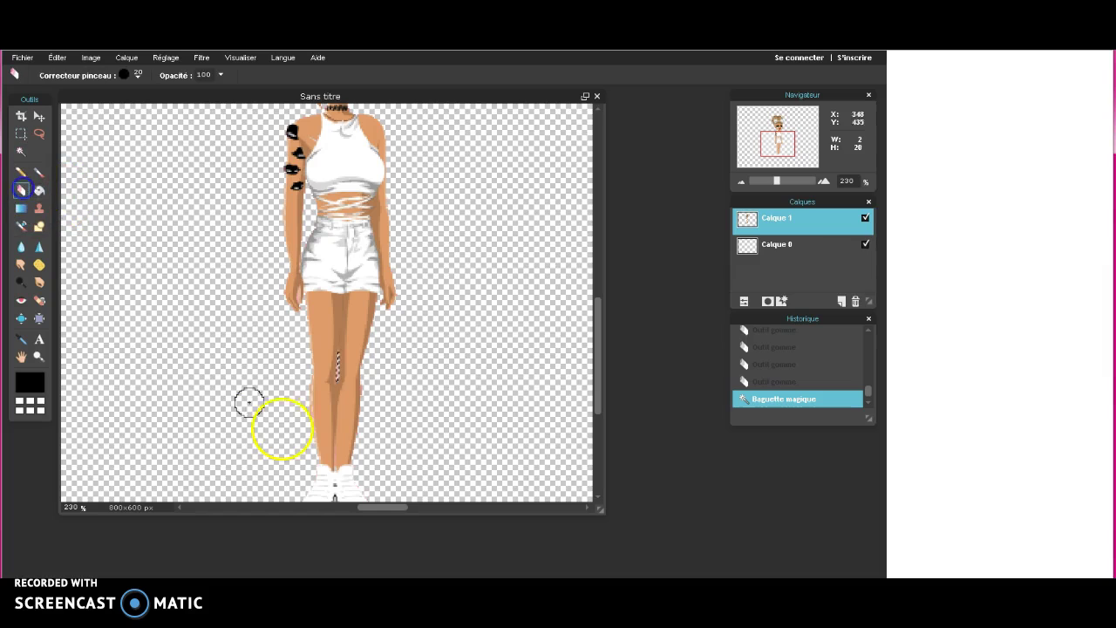
left_click(323, 428)
left_click(21, 153)
left_click(120, 217)
scroll(540, 310, "down", 5)
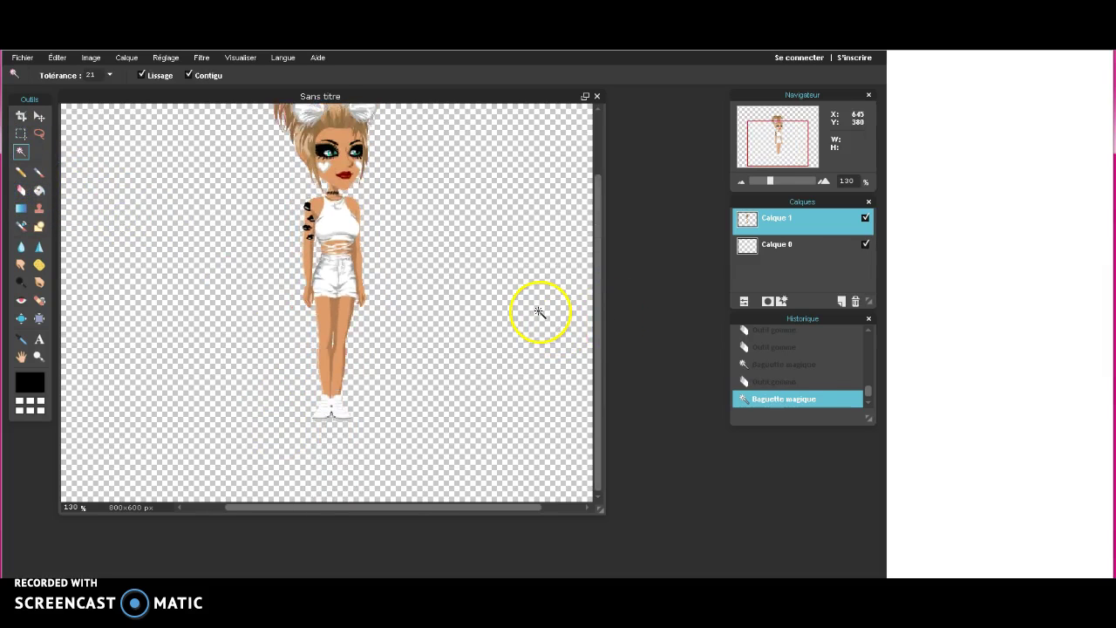
scroll(539, 312, "down", 2)
scroll(345, 242, "up", 4)
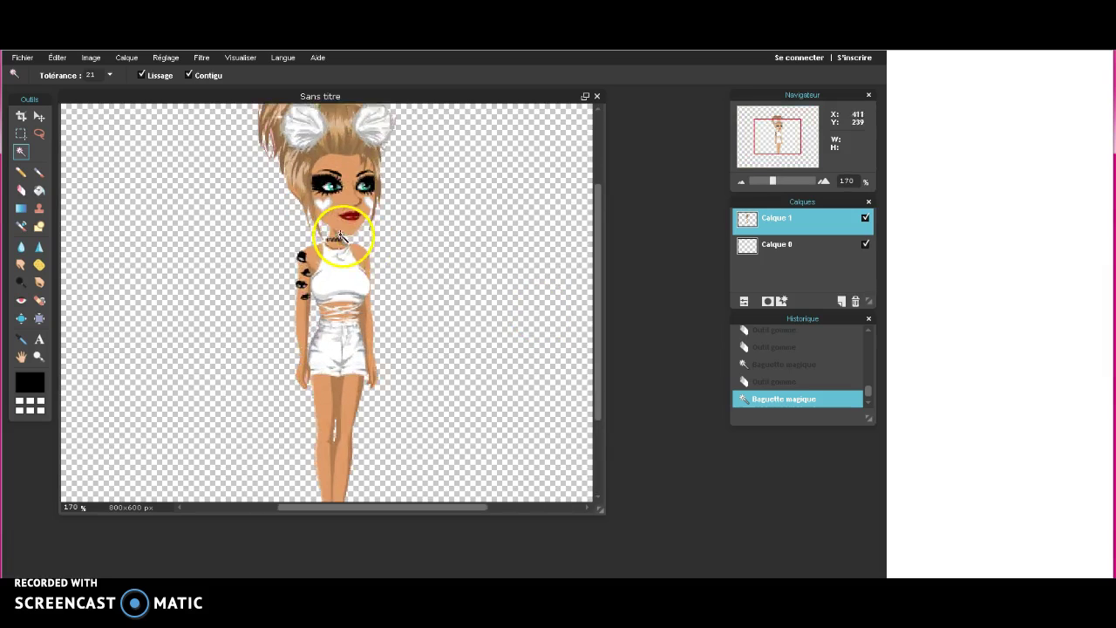
Add an outer glow (Lueur externe) layer style to the avatar layer with opacity 100, hardness 10 and size 10
scroll(345, 242, "up", 1)
left_click_drag(605, 327, 598, 234)
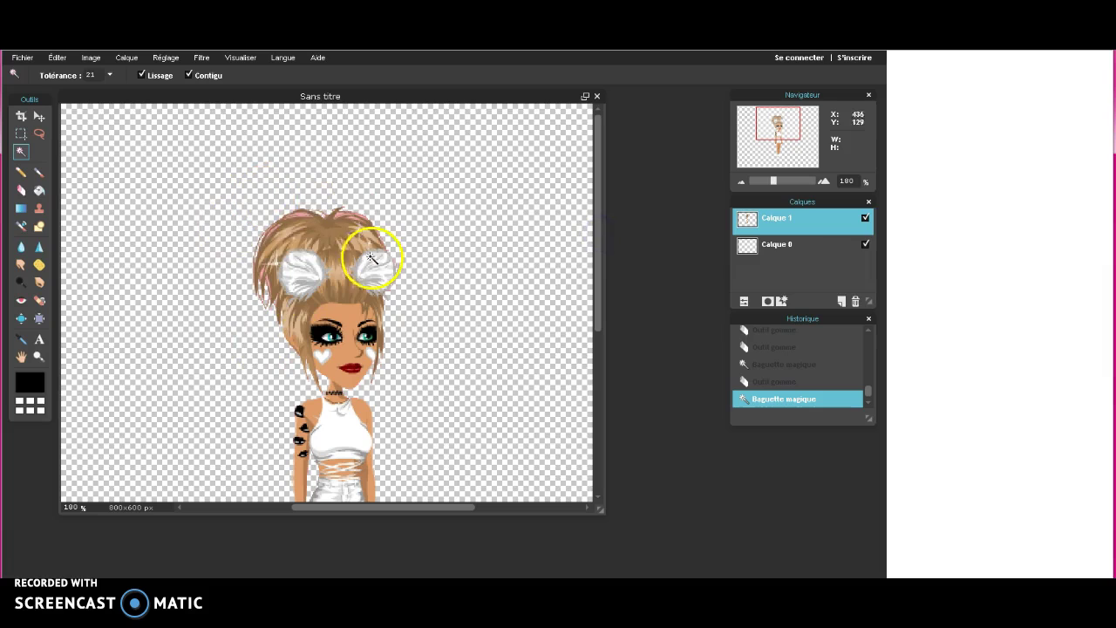
scroll(327, 302, "down", 5)
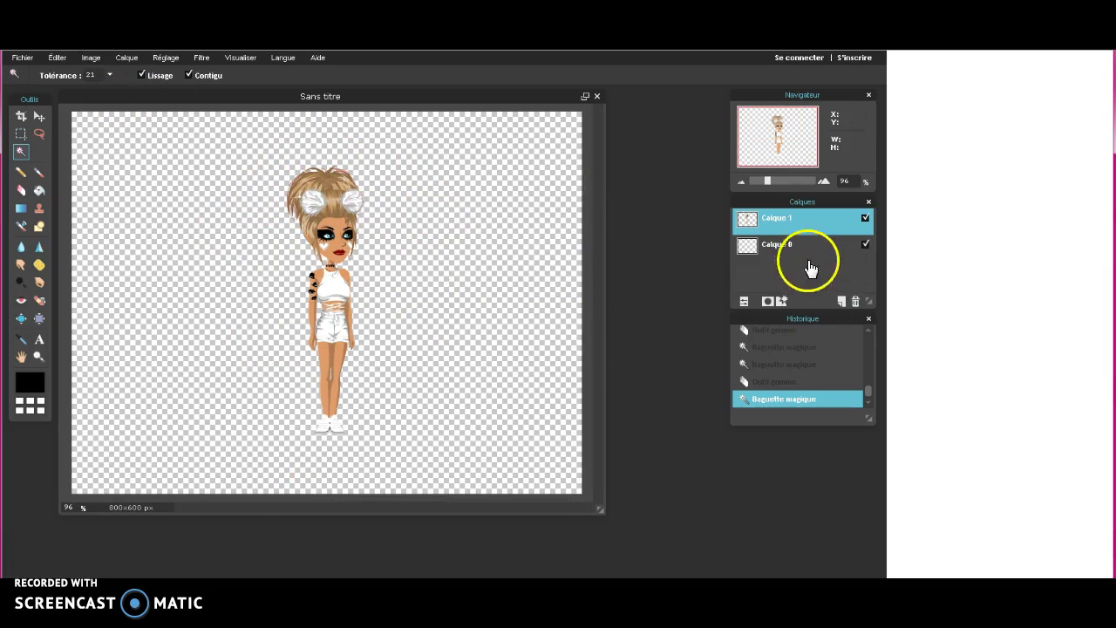
mouse_move(779, 242)
left_mouse_down()
mouse_move(743, 234)
mouse_move(752, 221)
mouse_move(763, 237)
mouse_move(779, 220)
left_mouse_up()
right_click(781, 221)
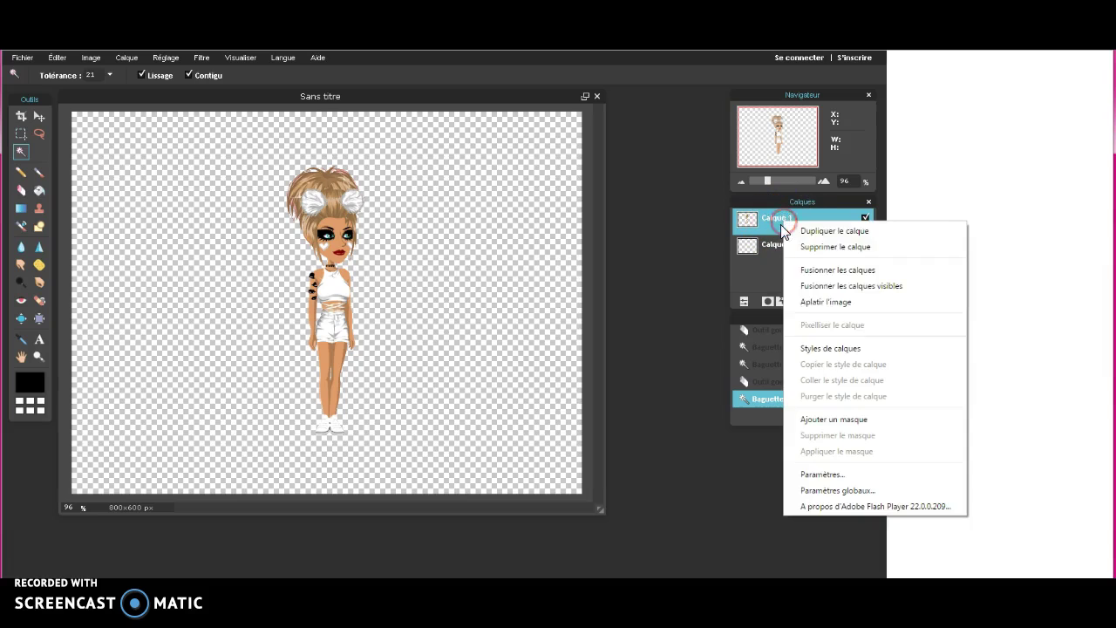
left_click(829, 349)
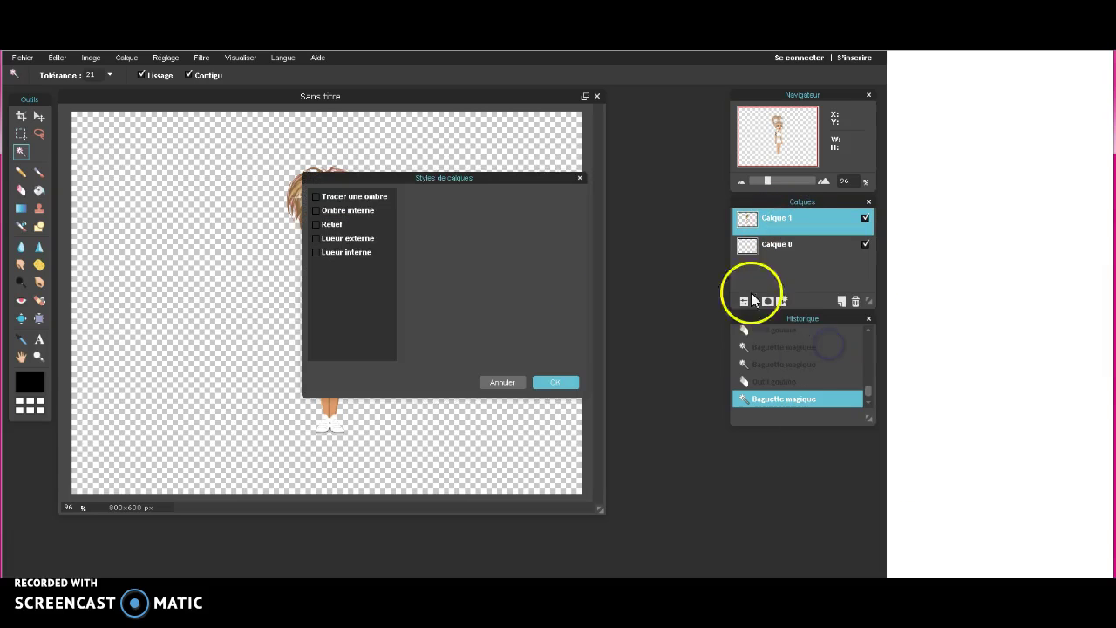
left_click(359, 239)
left_click_drag(487, 225, 578, 228)
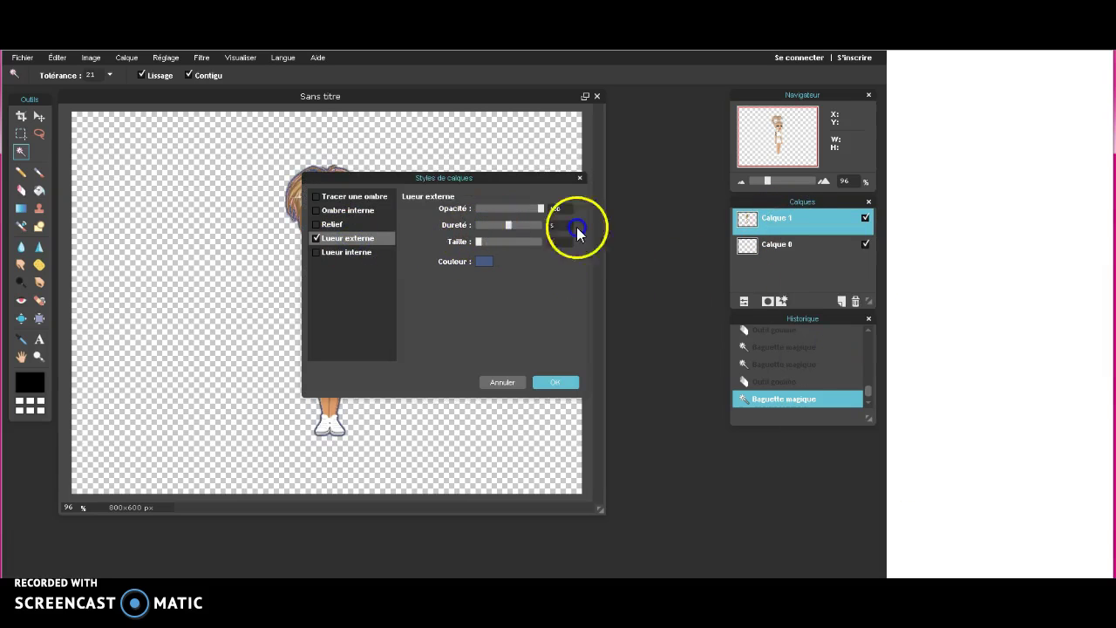
scroll(527, 243, "up", 4)
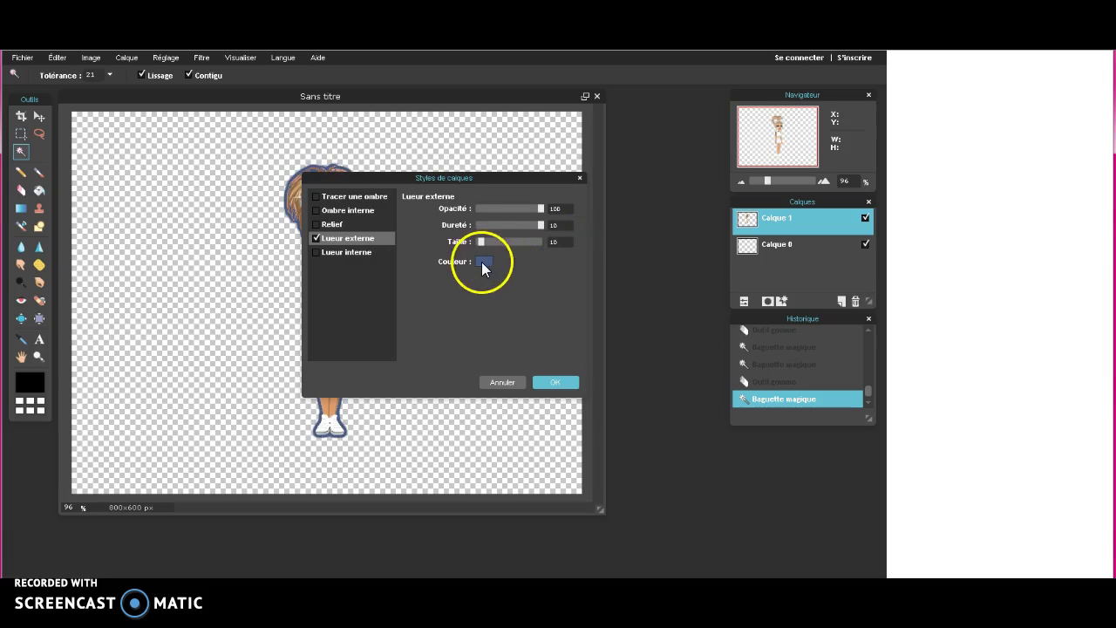
Change the outer glow colour to black (000000) and apply the layer style
left_click(484, 262)
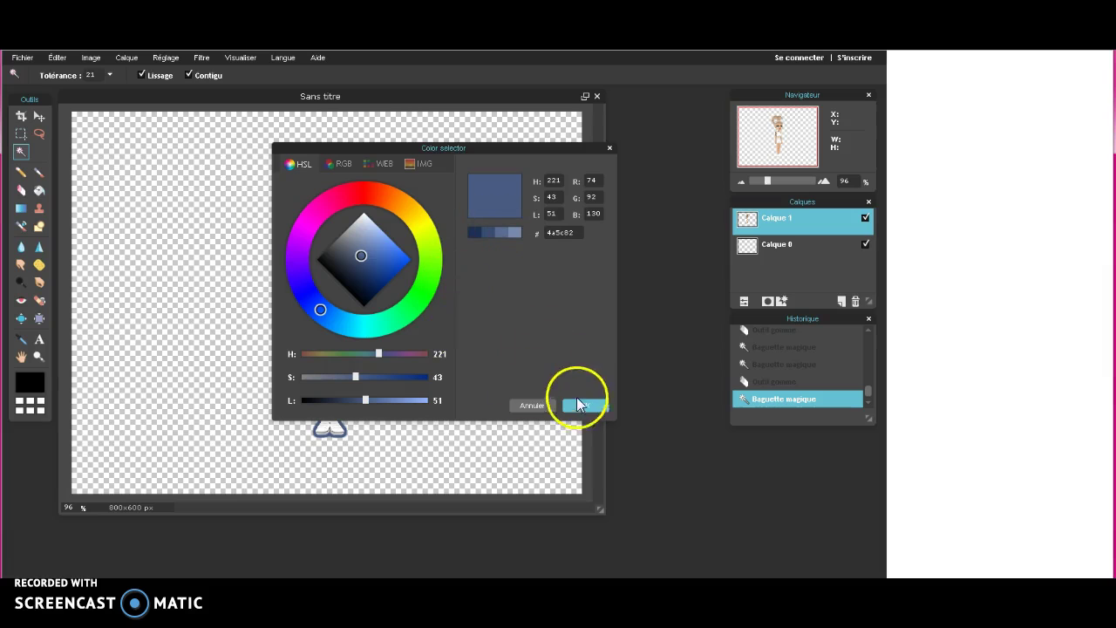
left_click_drag(367, 287, 366, 310)
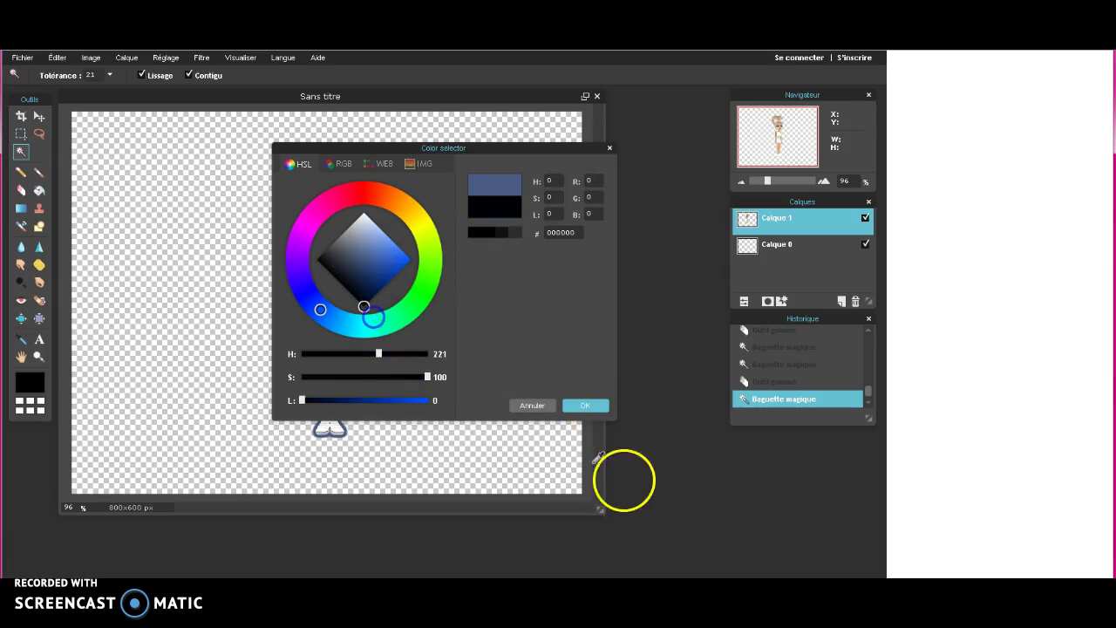
left_click(586, 411)
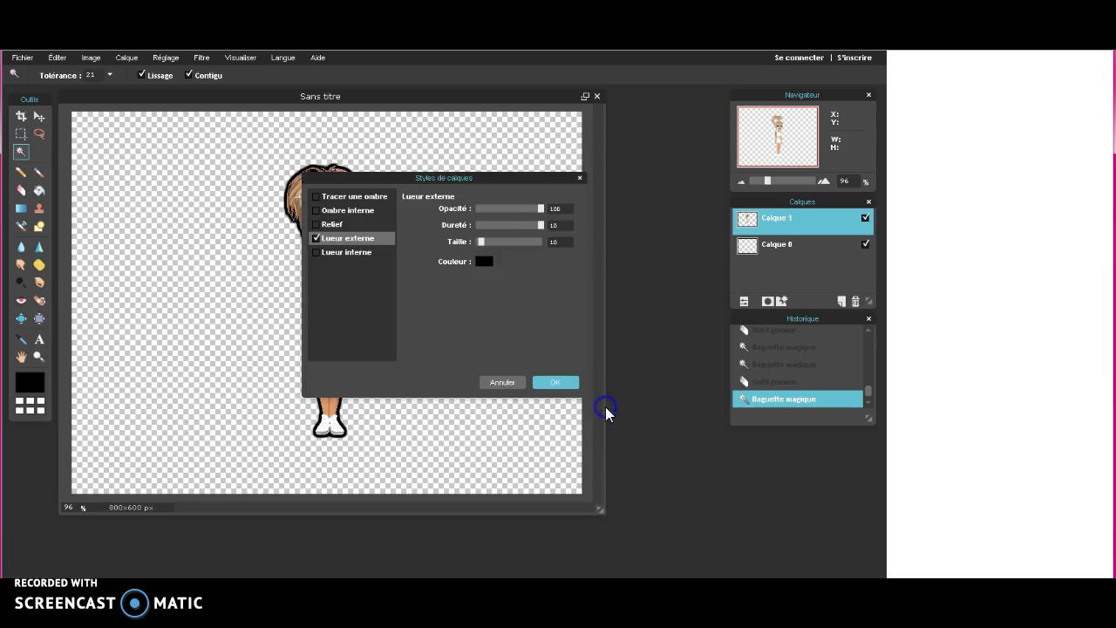
left_click(541, 382)
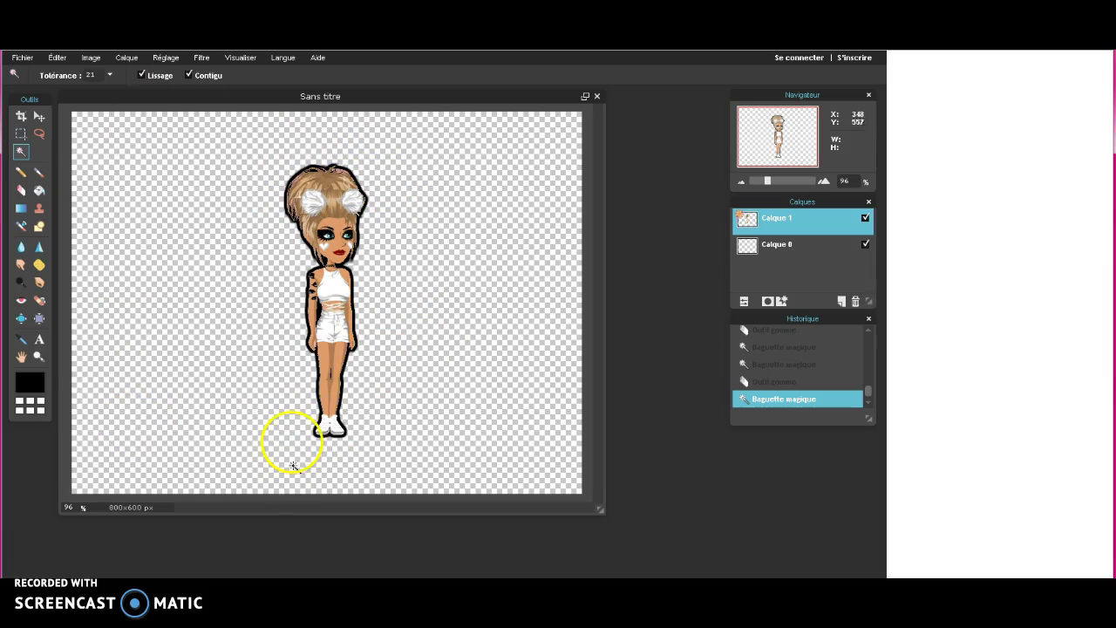
Erase stray bits of the outline beside the avatar's legs and hair with the size 20 eraser
left_click(21, 189)
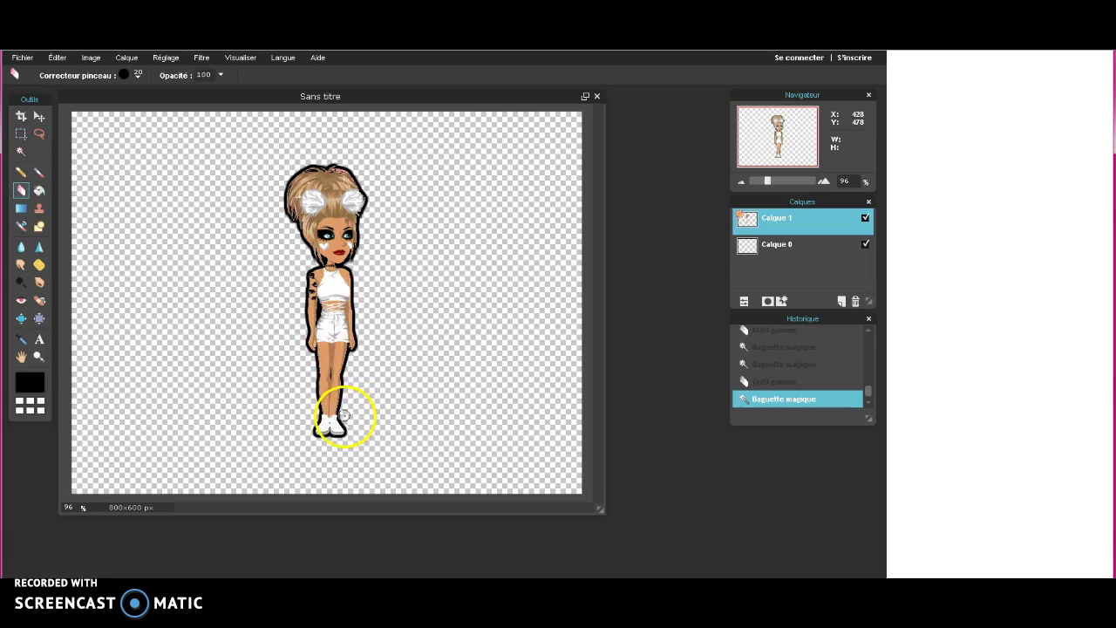
left_click(347, 381)
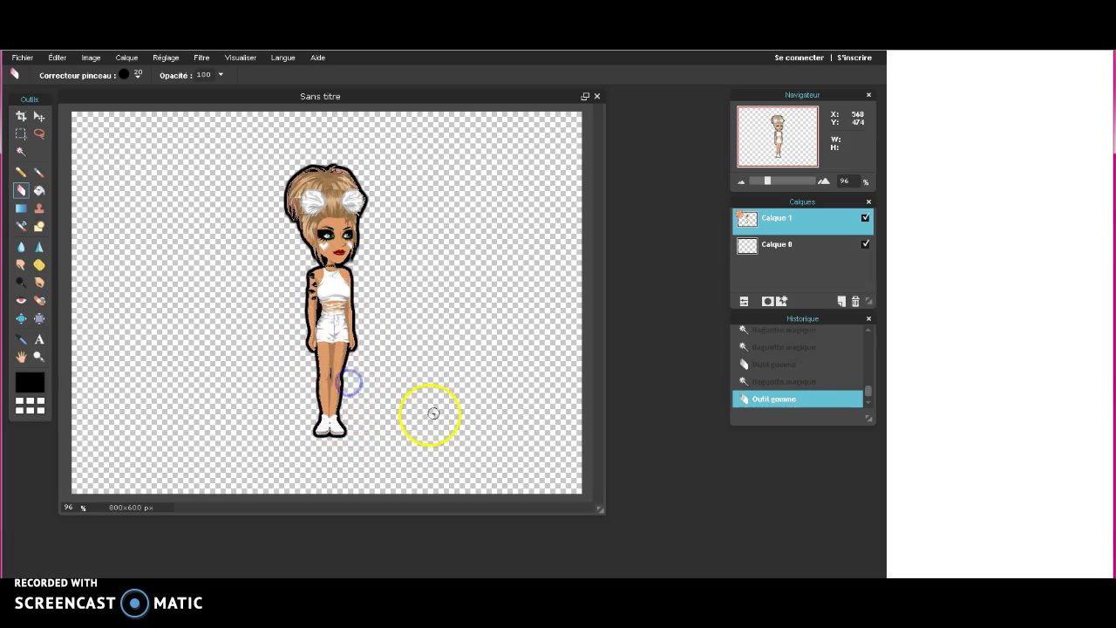
left_click(369, 201)
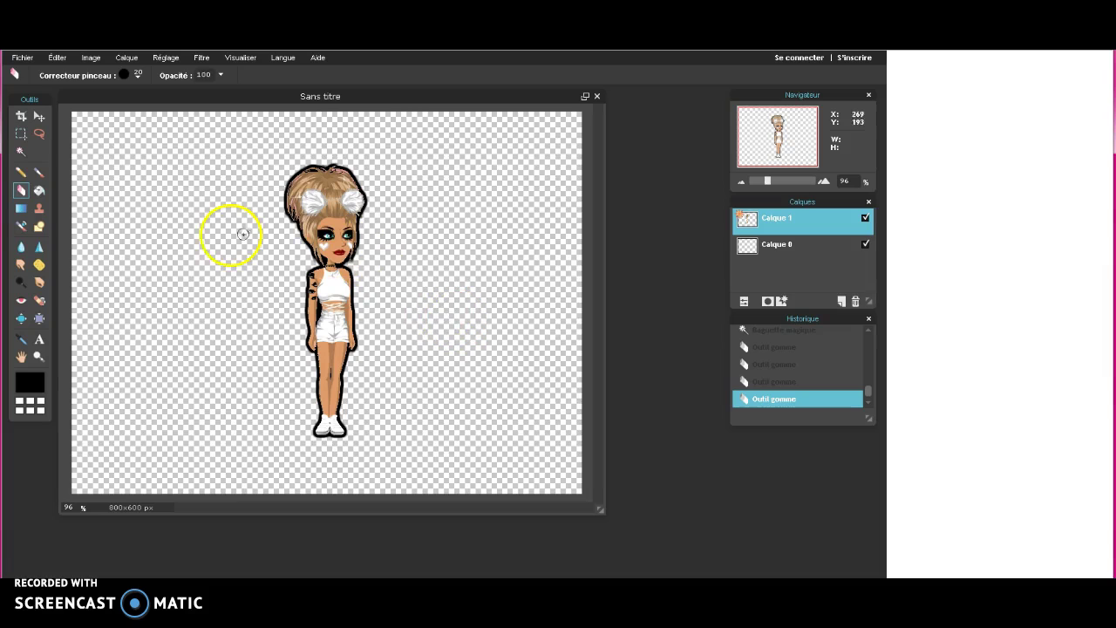
Start saving the image to the computer and choose the transparent, full-quality PNG format
left_click(26, 59)
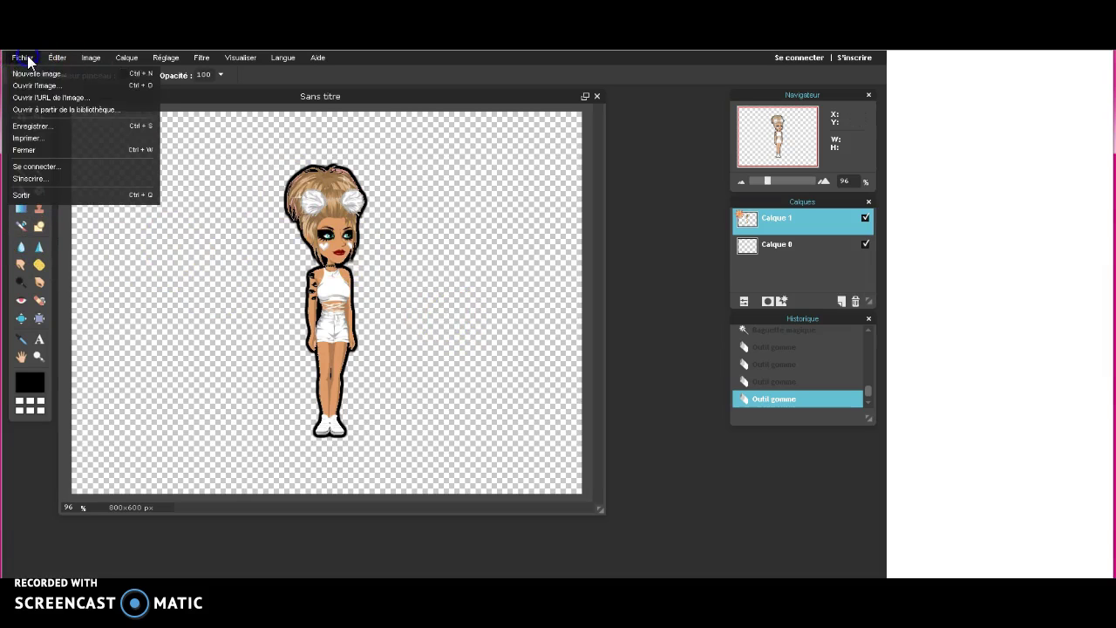
left_click(53, 125)
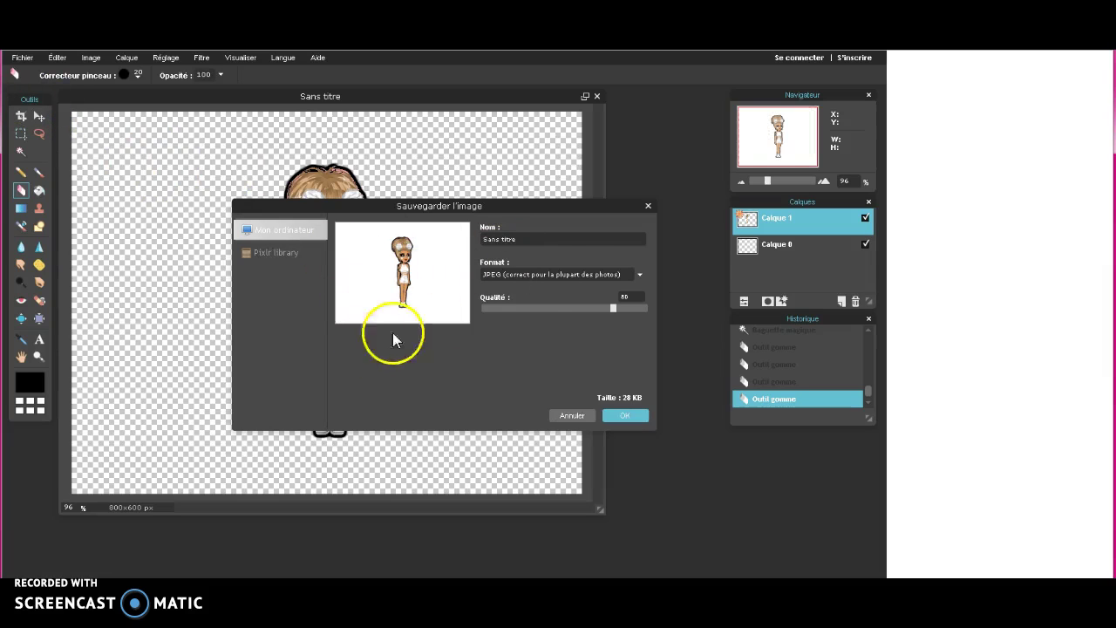
left_click(549, 273)
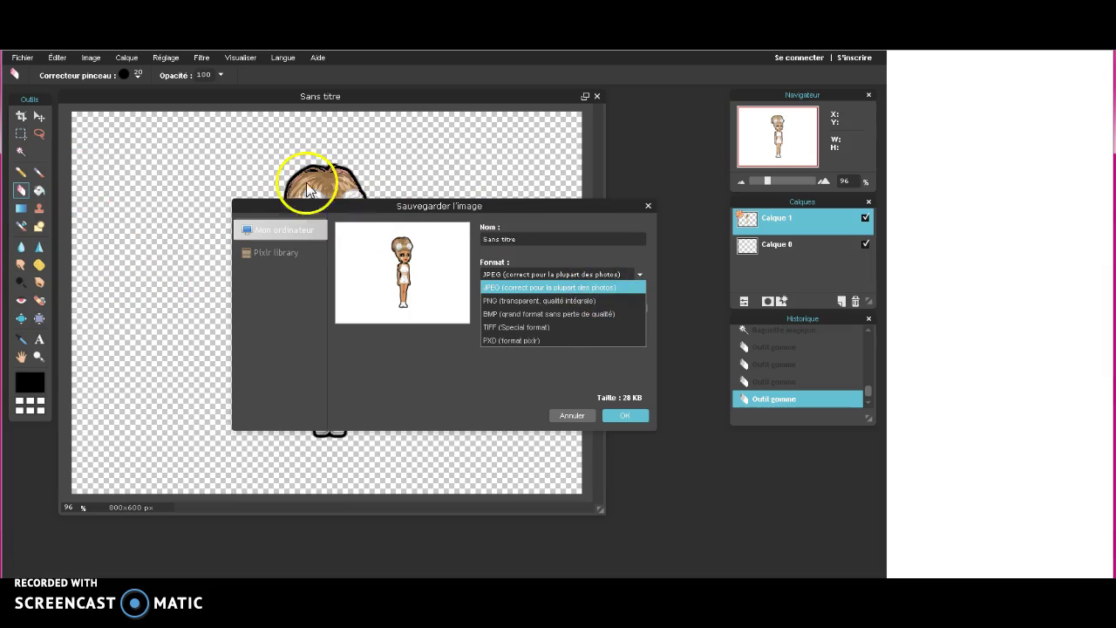
left_click(551, 301)
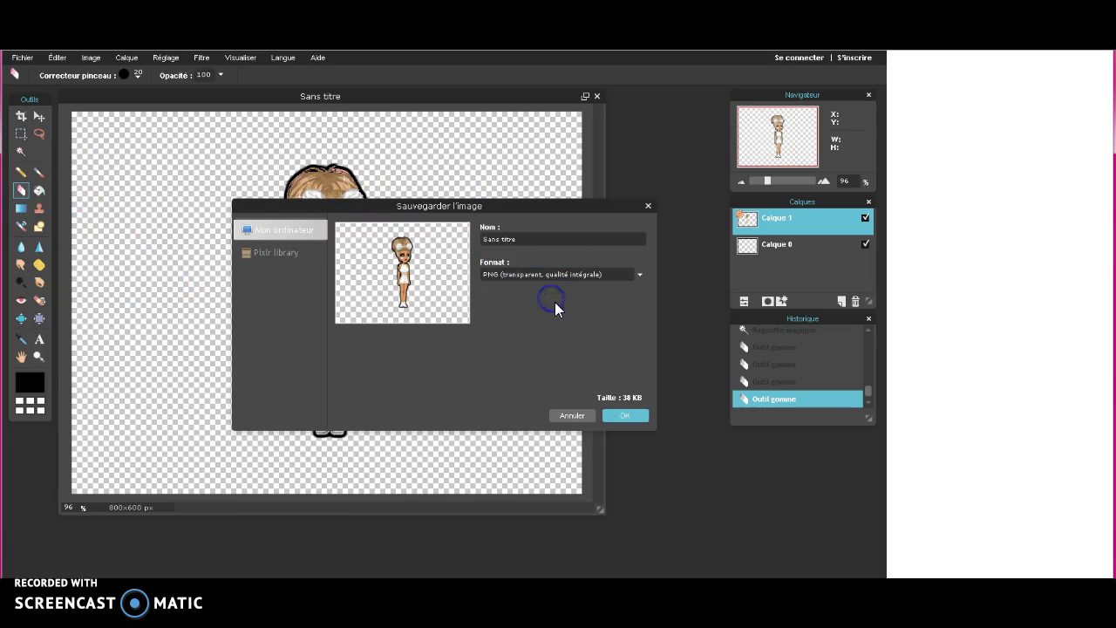
Switch the save format to JPEG and back to PNG to compare the background in the two previews
left_click(510, 274)
left_click(534, 286)
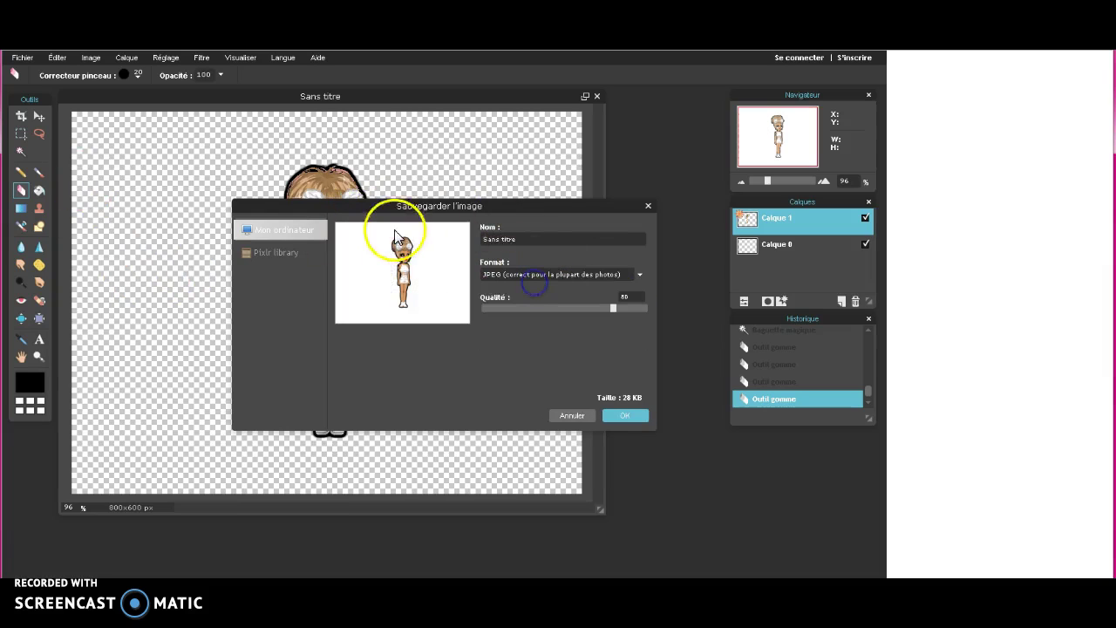
left_click(526, 275)
left_click(519, 300)
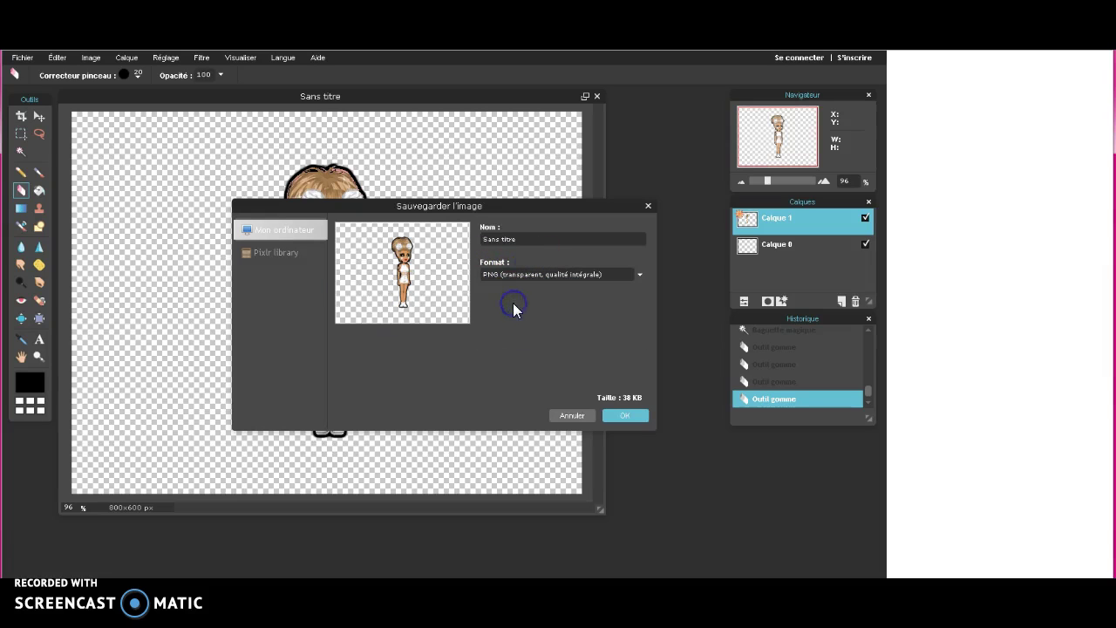
Save the PNG under the file name 2, overwriting the existing avatar picture
left_click(515, 263)
left_click(617, 416)
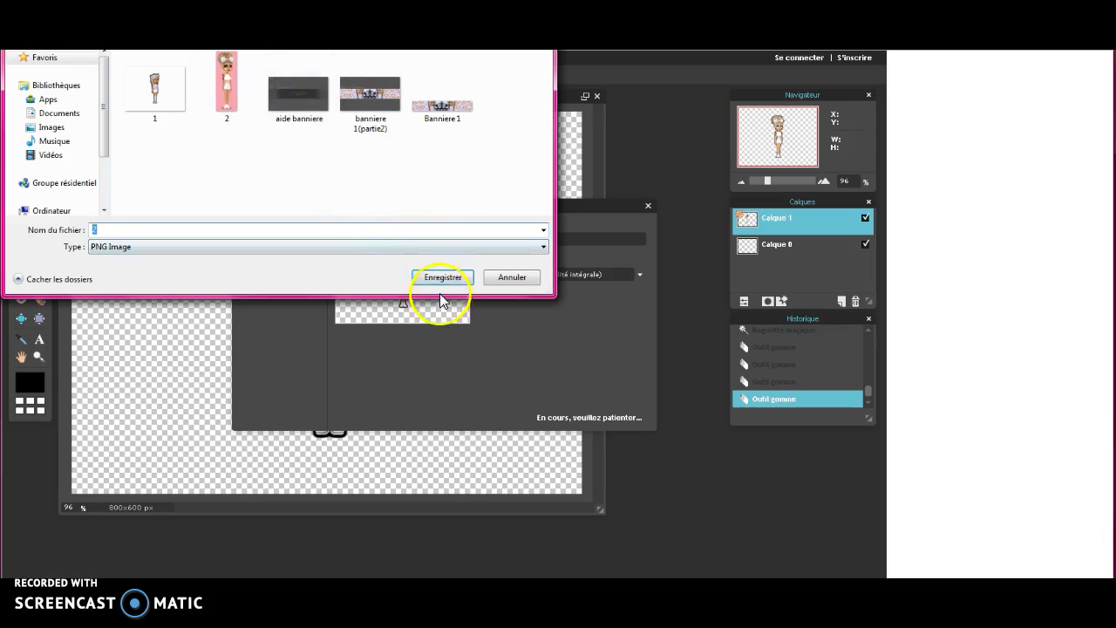
left_click(222, 98)
left_click(445, 279)
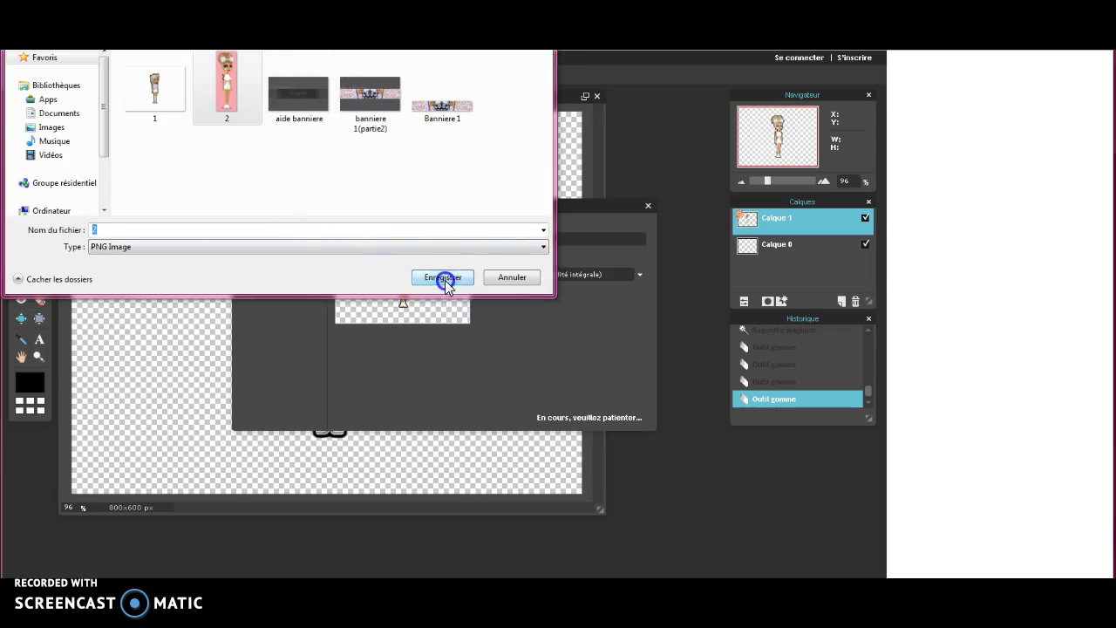
left_click(604, 294)
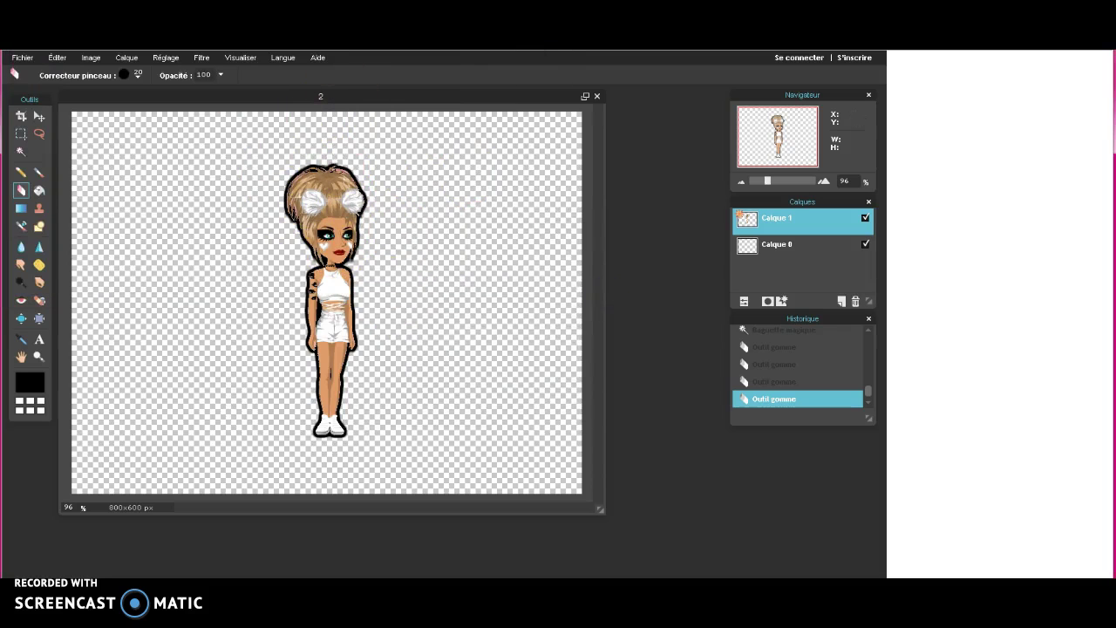
Reload the editor, discarding the open image, and start a new transparent image with a width of 2560
key("F5")
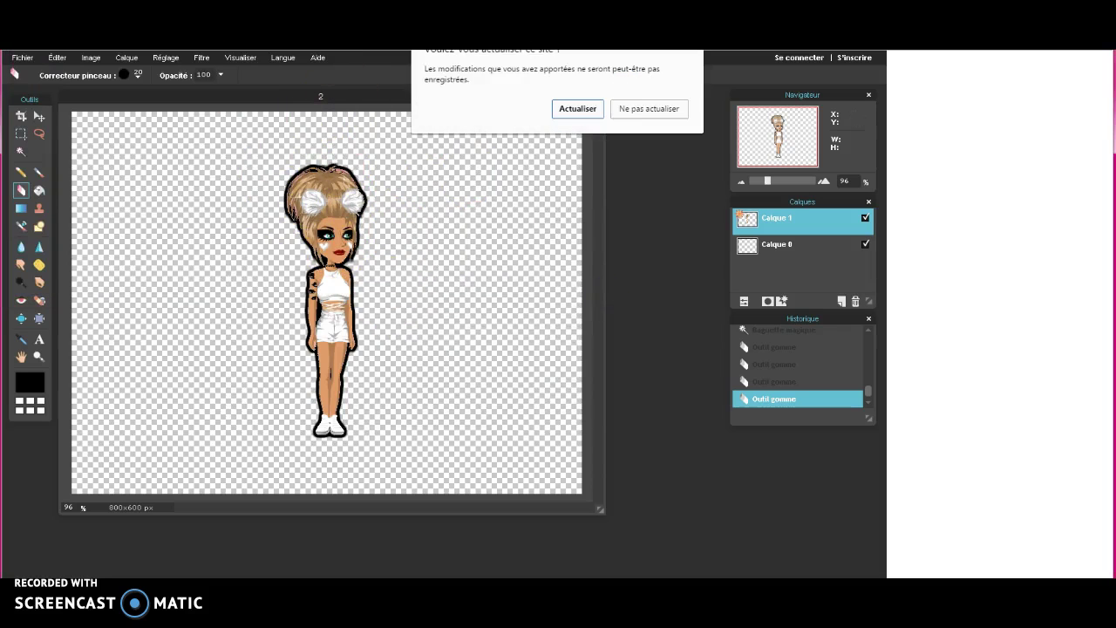
left_click(559, 110)
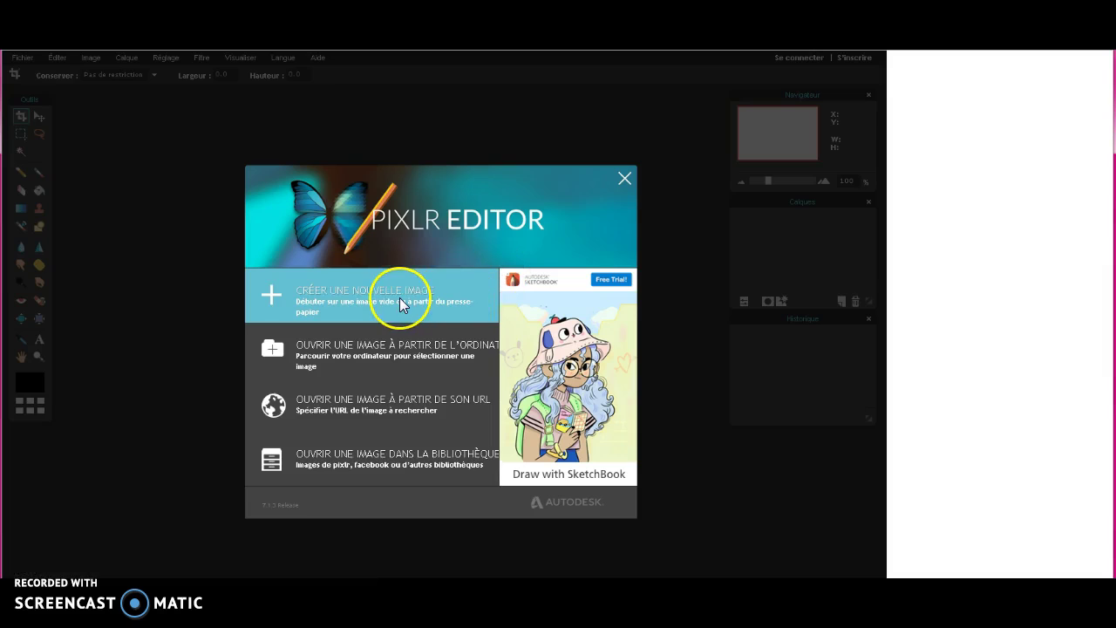
left_click(399, 297)
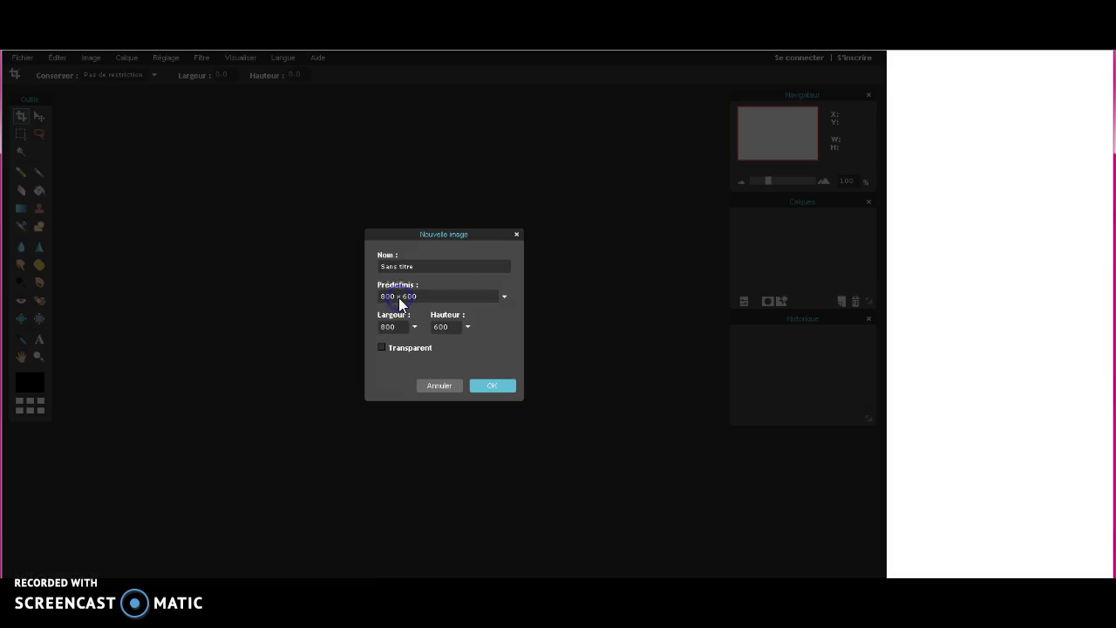
left_click(396, 346)
left_click(337, 328)
type("2560")
Close the WordPad note without saving and check YouTube's channel art upload dialog for the recommended size
left_click(1051, 220)
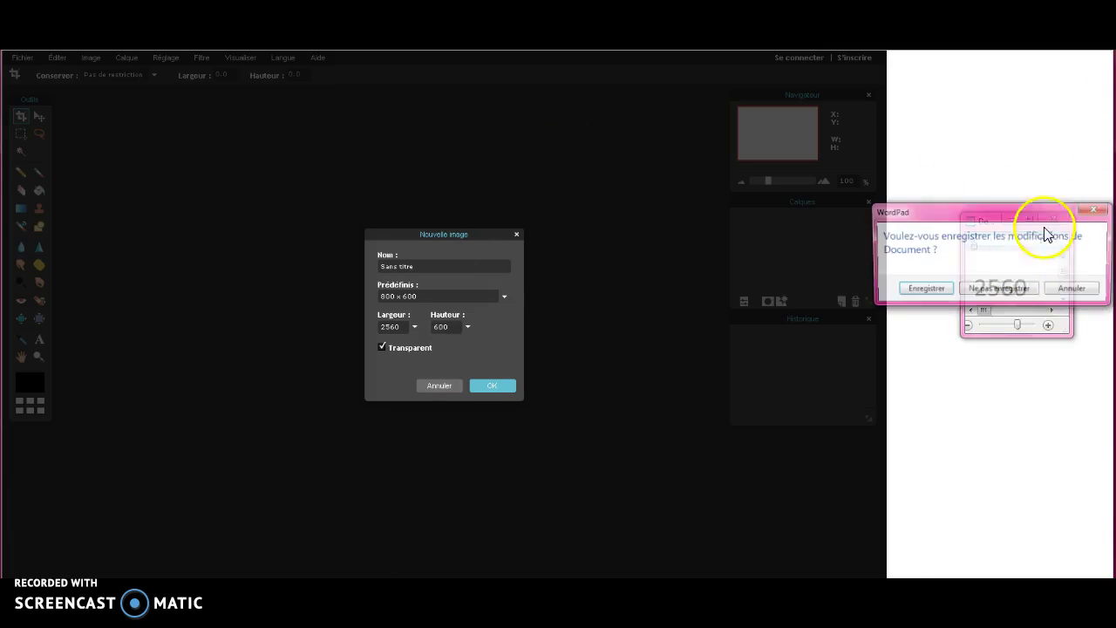
left_click(991, 287)
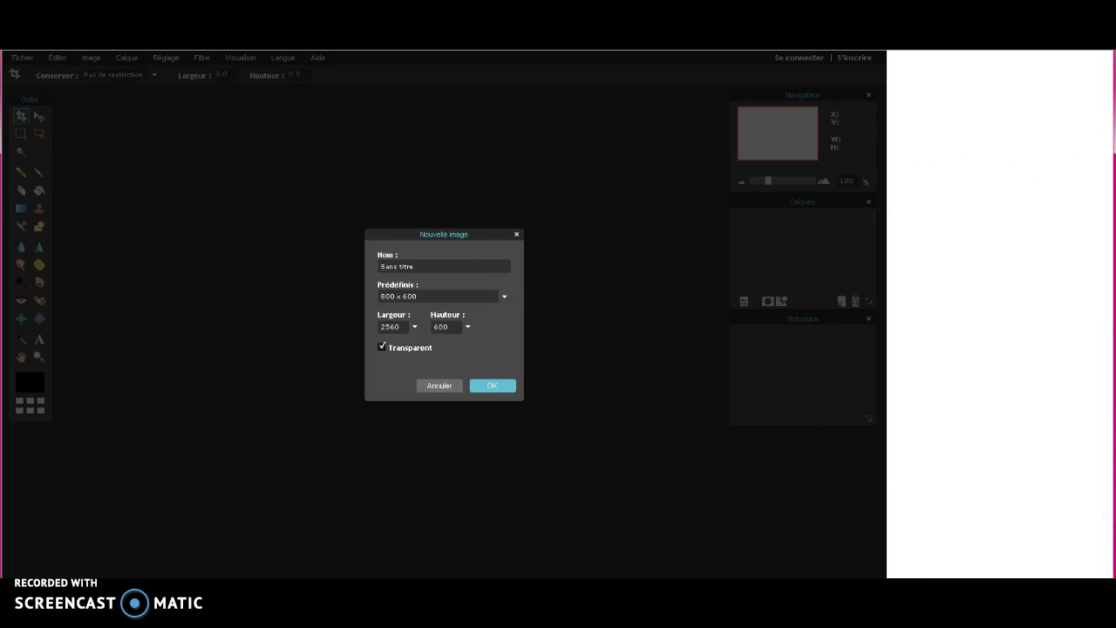
left_click(400, 319)
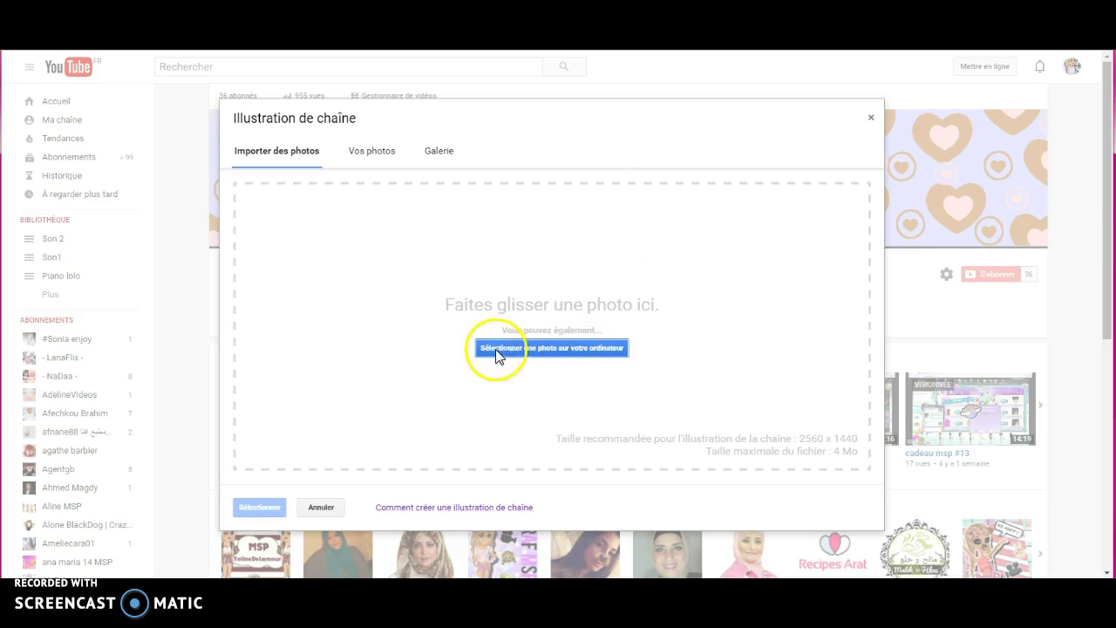
left_click(493, 350)
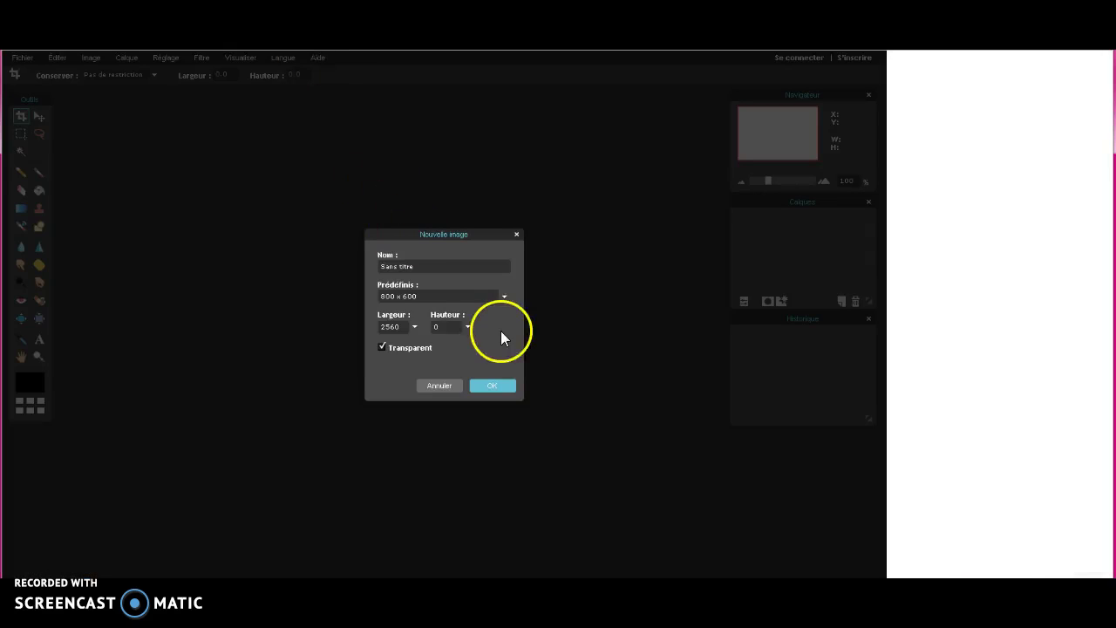
Set the new image's height to 423 and create it
left_click(439, 326)
type("423")
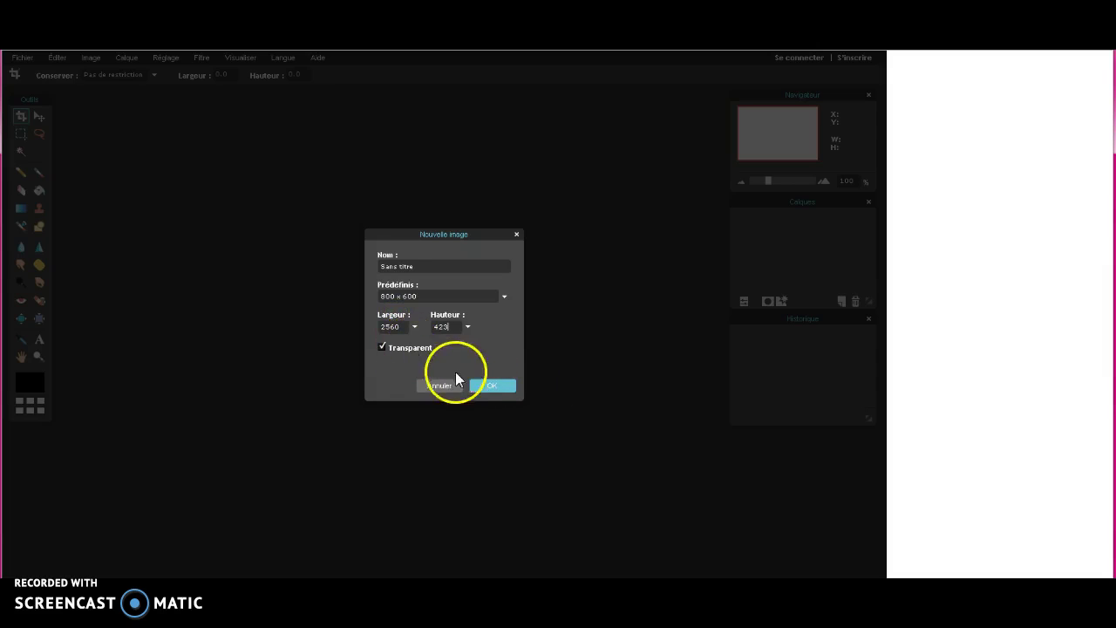
left_click(487, 383)
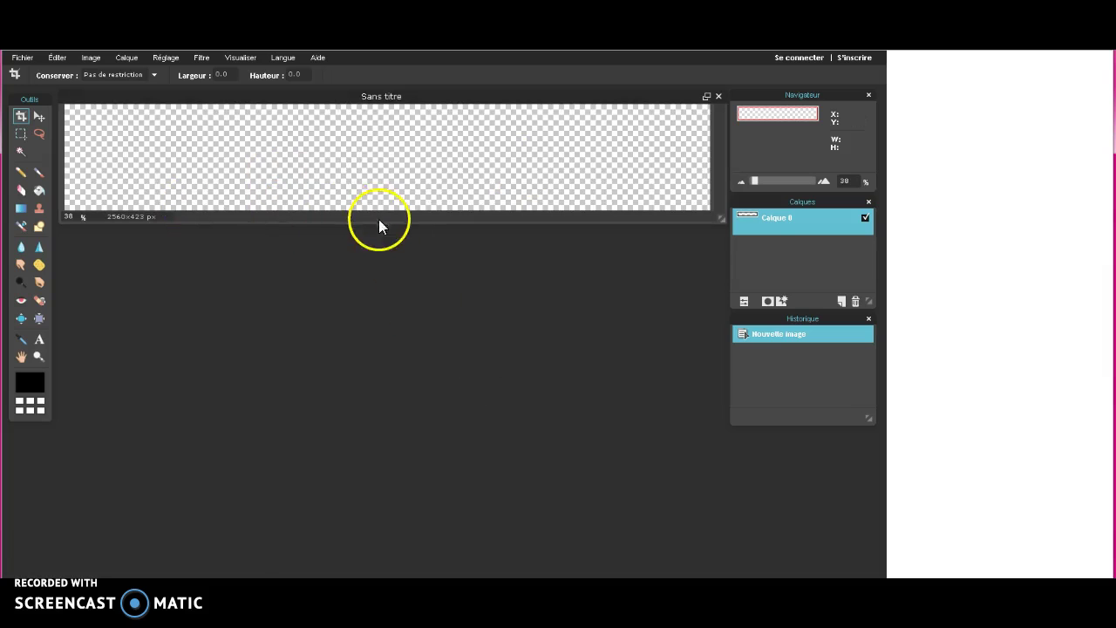
Add the saved avatar cutout, file 2, to the banner as a new image layer
left_click(138, 186)
left_click(21, 115)
left_click(125, 60)
left_click(143, 110)
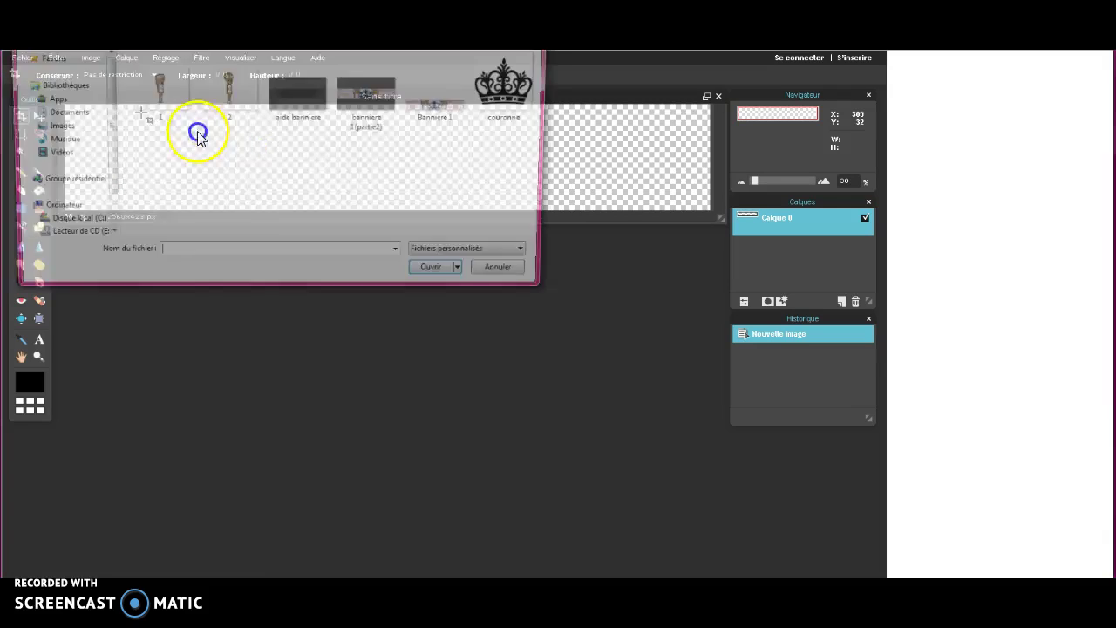
double_click(209, 94)
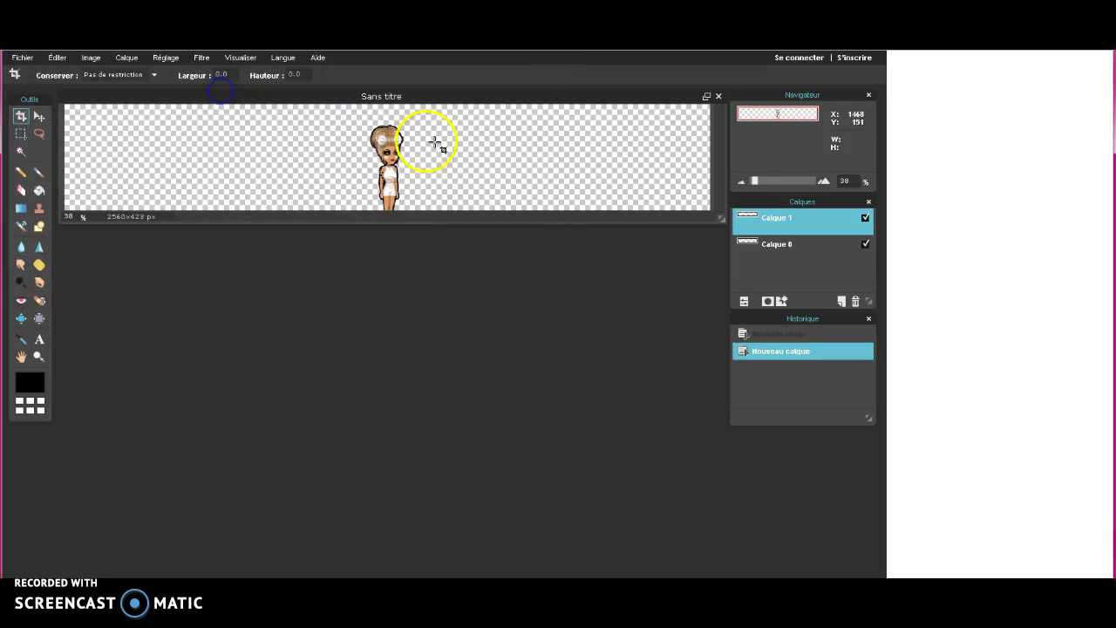
scroll(500, 201, "up", 2)
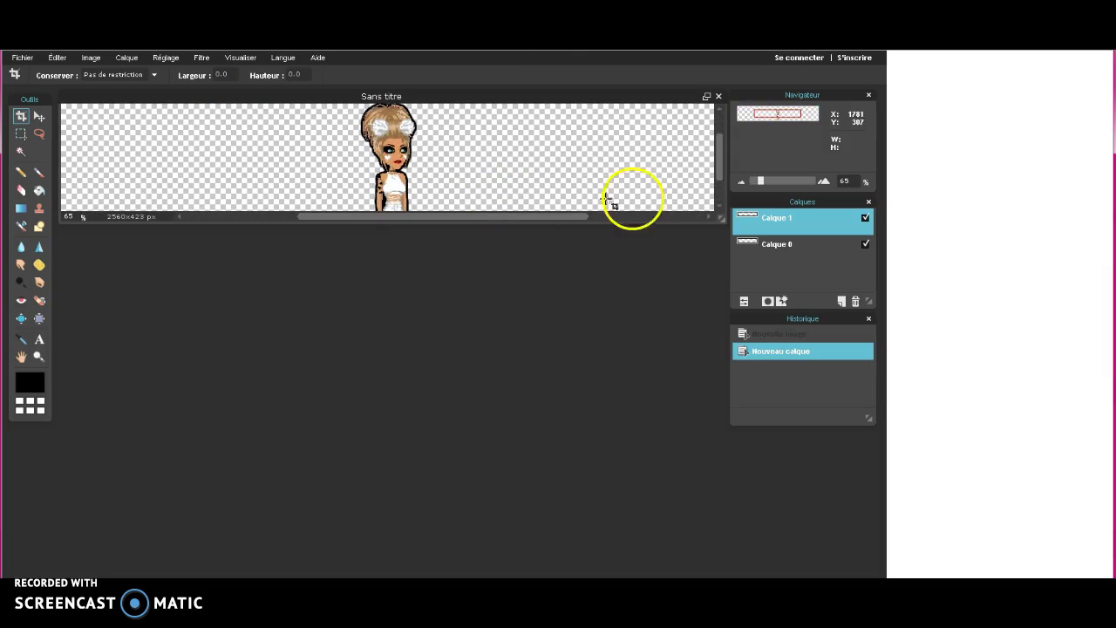
scroll(717, 162, "up", 4)
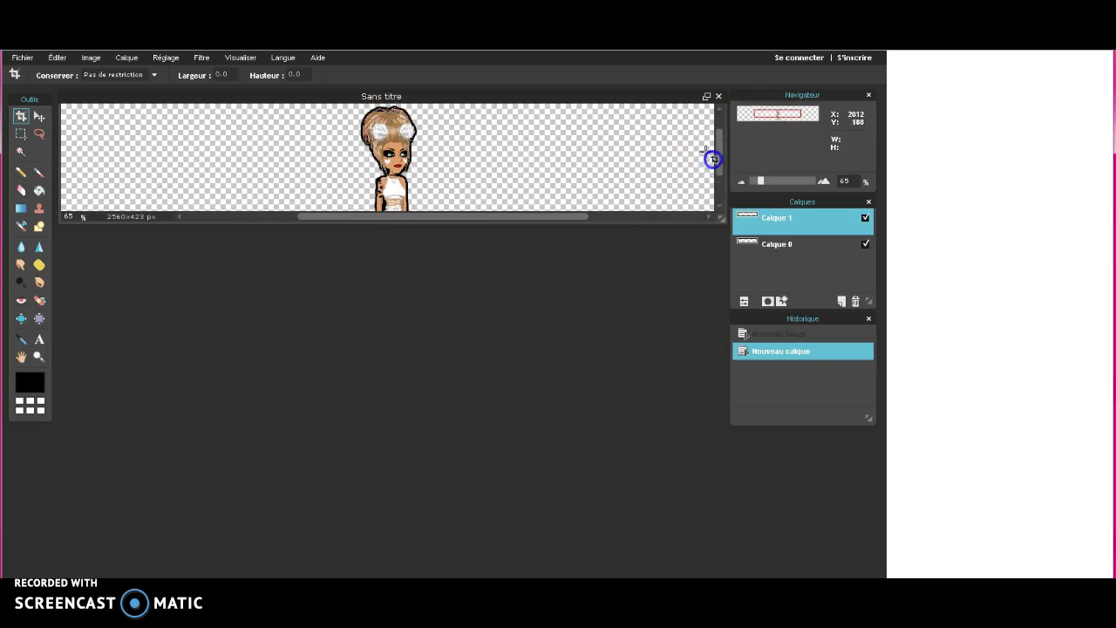
Sample the avatar's white top, black outline and light brown tone as paint colours with the Color picker
scroll(514, 148, "up", 1)
mouse_move(715, 155)
left_mouse_down()
mouse_move(722, 206)
mouse_move(718, 163)
left_mouse_up()
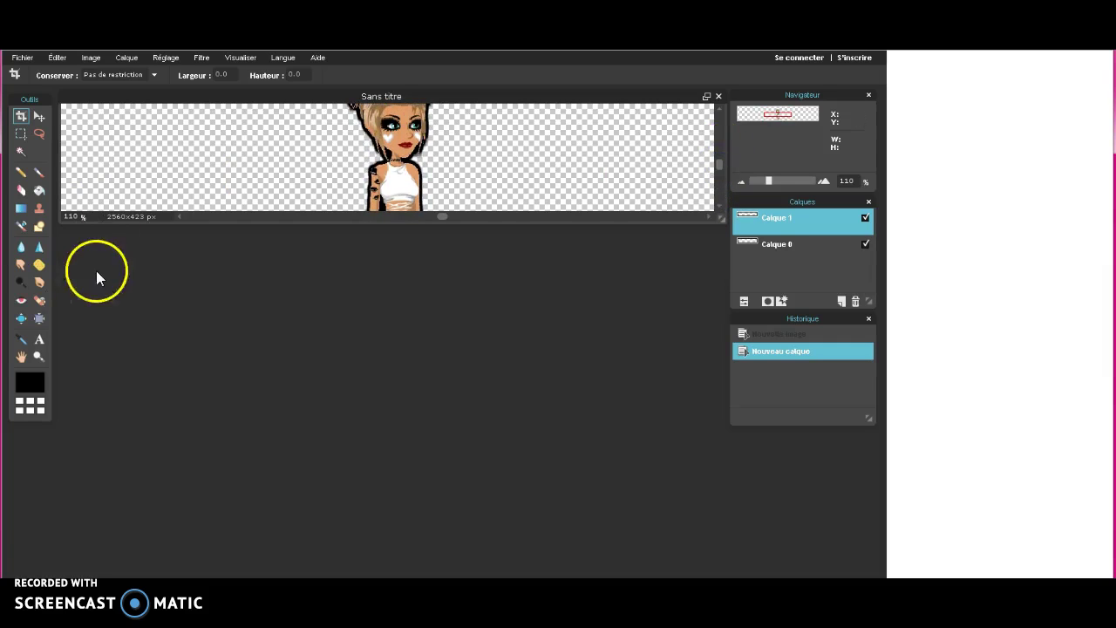
left_click(21, 340)
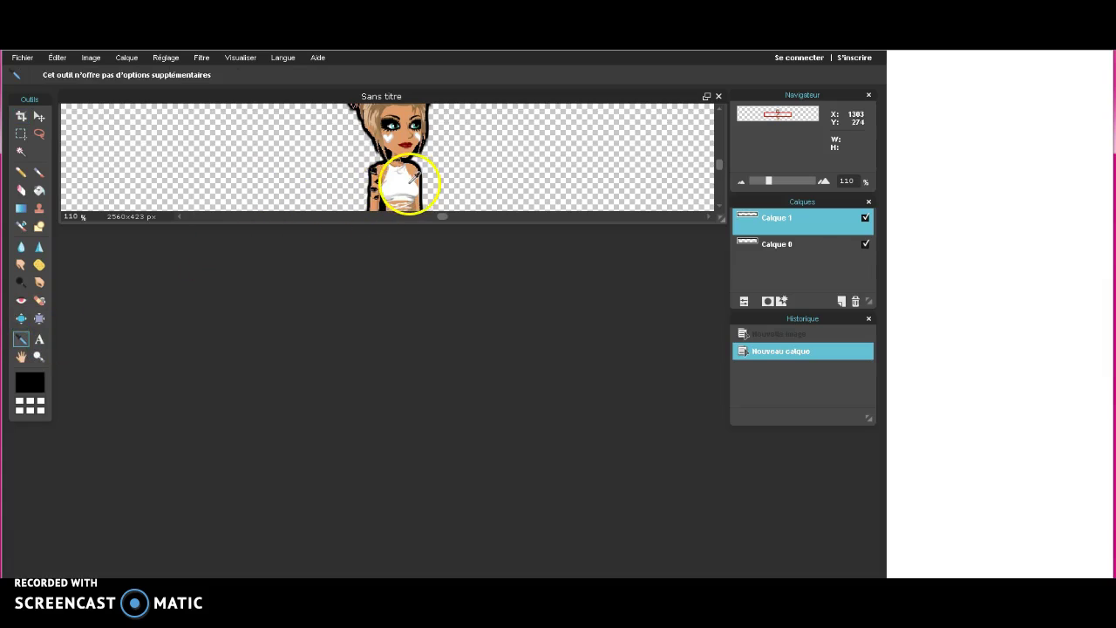
left_click(399, 181)
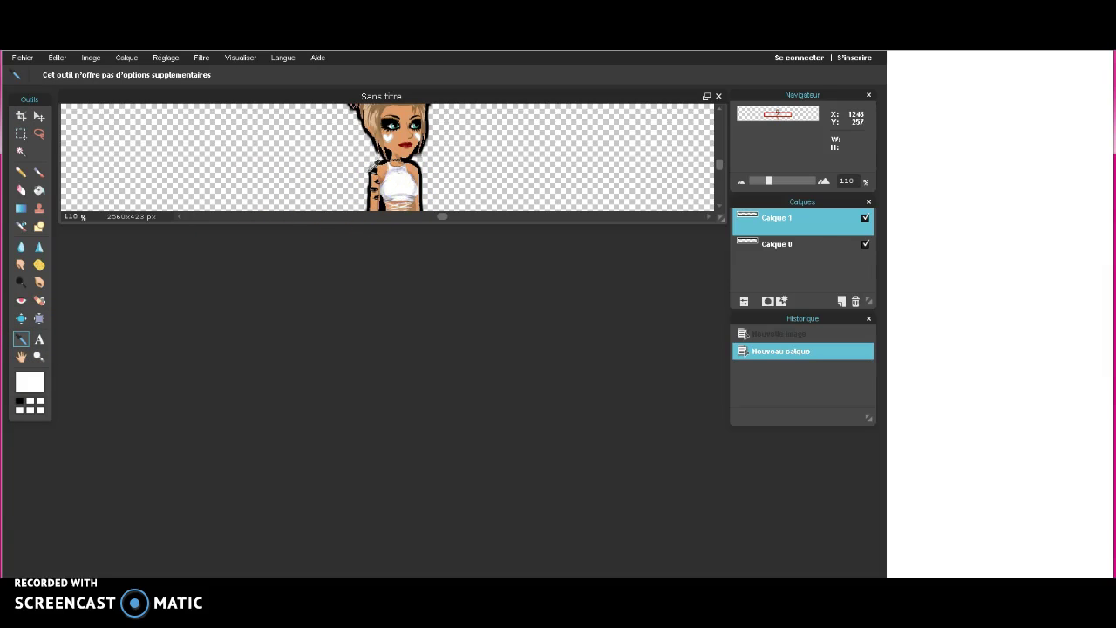
left_click(374, 171)
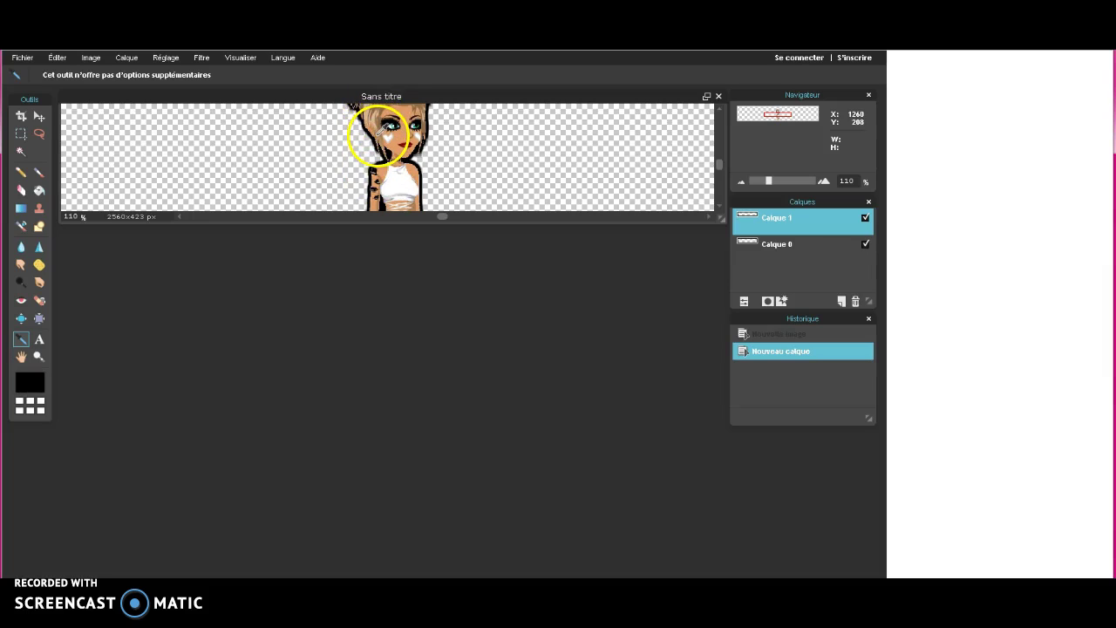
left_click(380, 132)
scroll(336, 178, "down", 5)
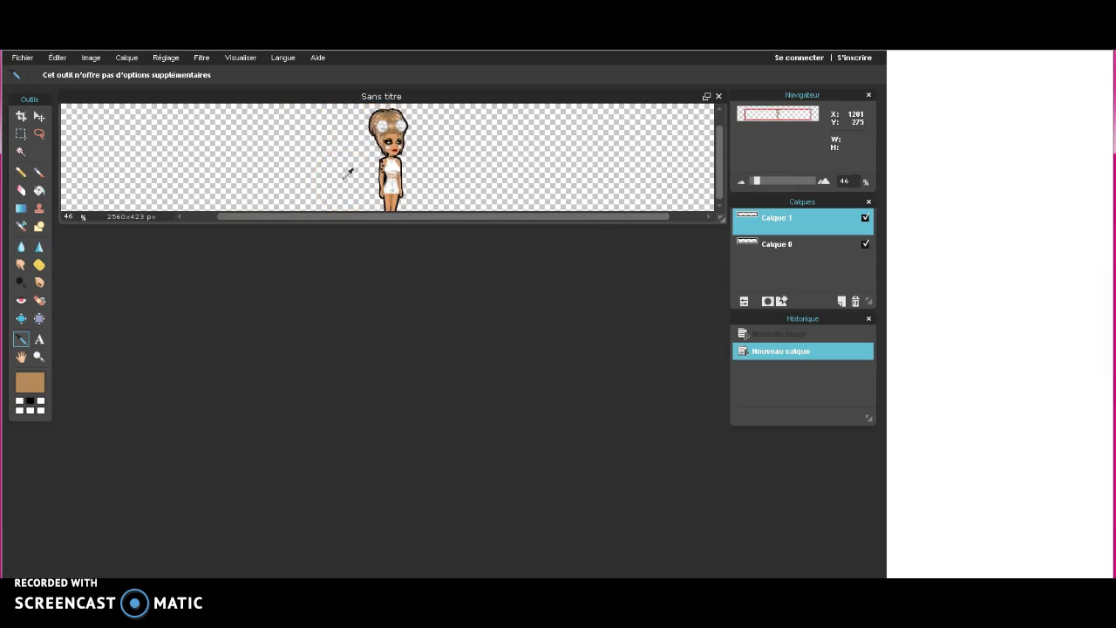
scroll(347, 172, "down", 1)
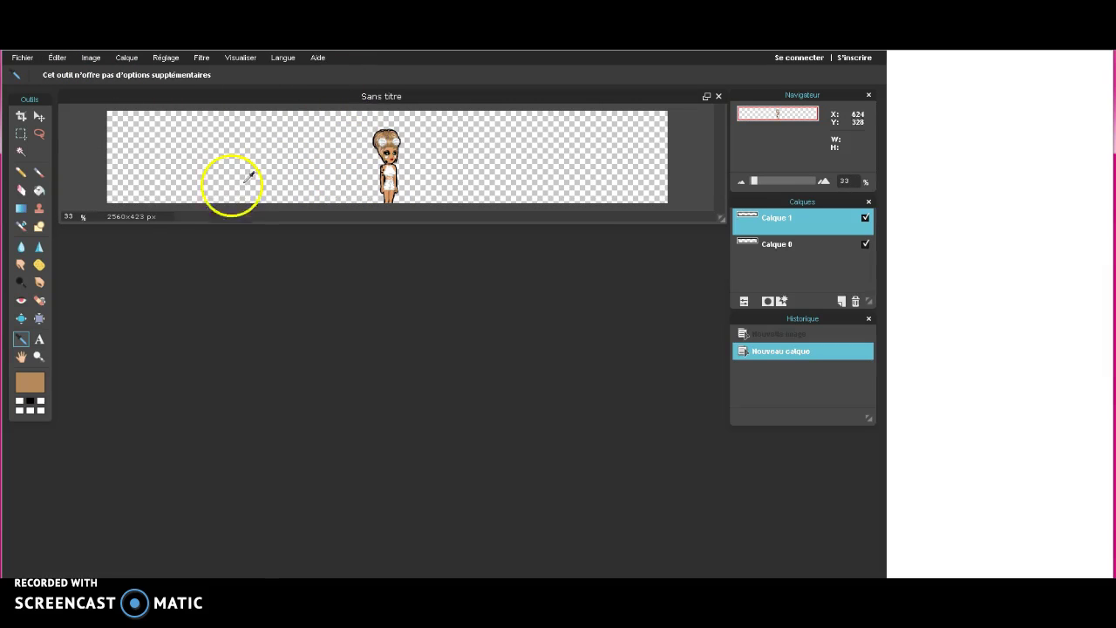
Move the avatar completely off the canvas with Free transform and apply the change, leaving its layer empty
left_click(21, 151)
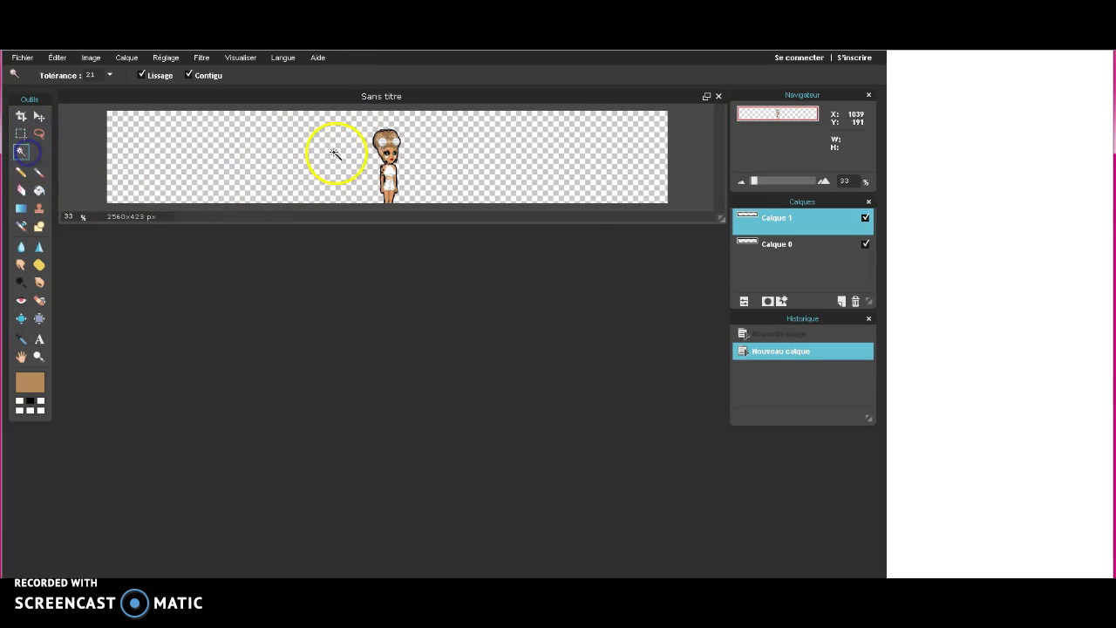
right_click(392, 142)
left_click(427, 223)
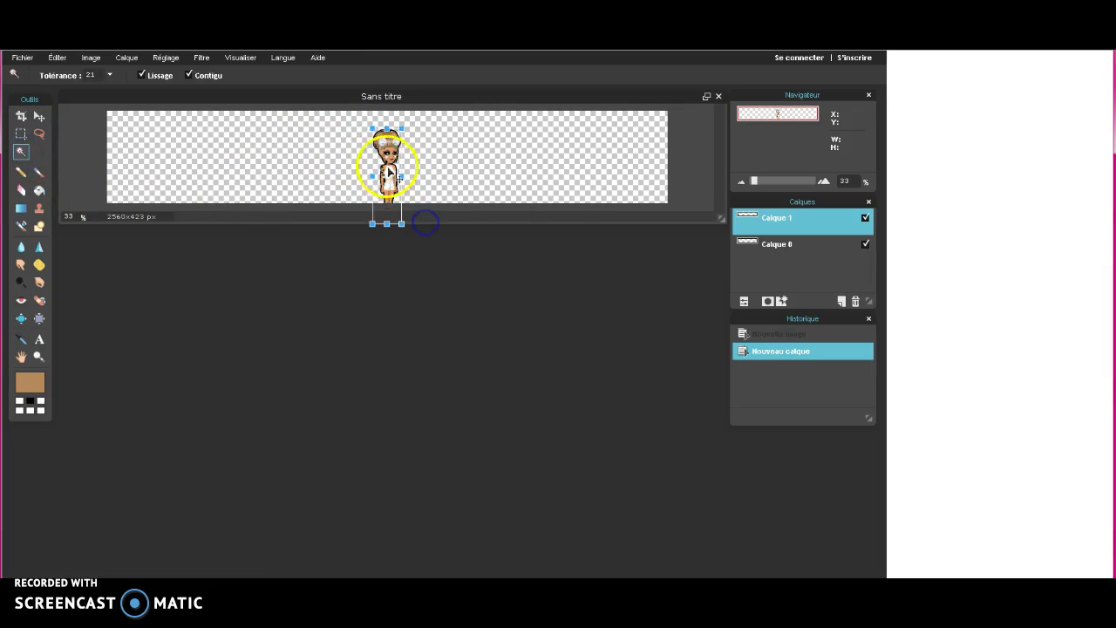
left_click_drag(392, 142, 166, 528)
left_click(251, 311)
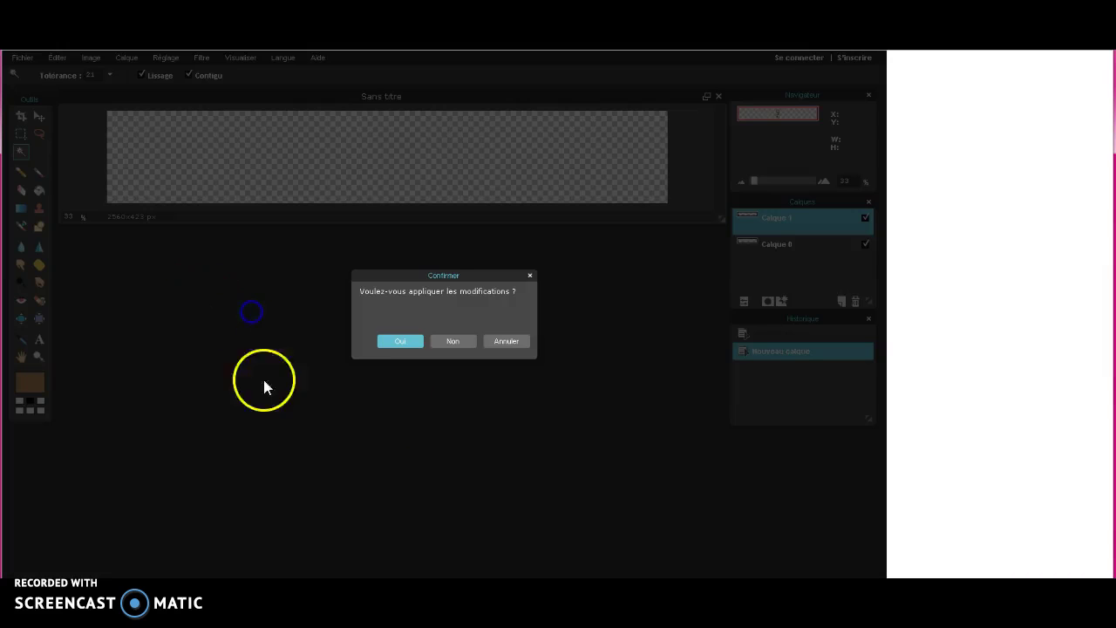
left_click(396, 342)
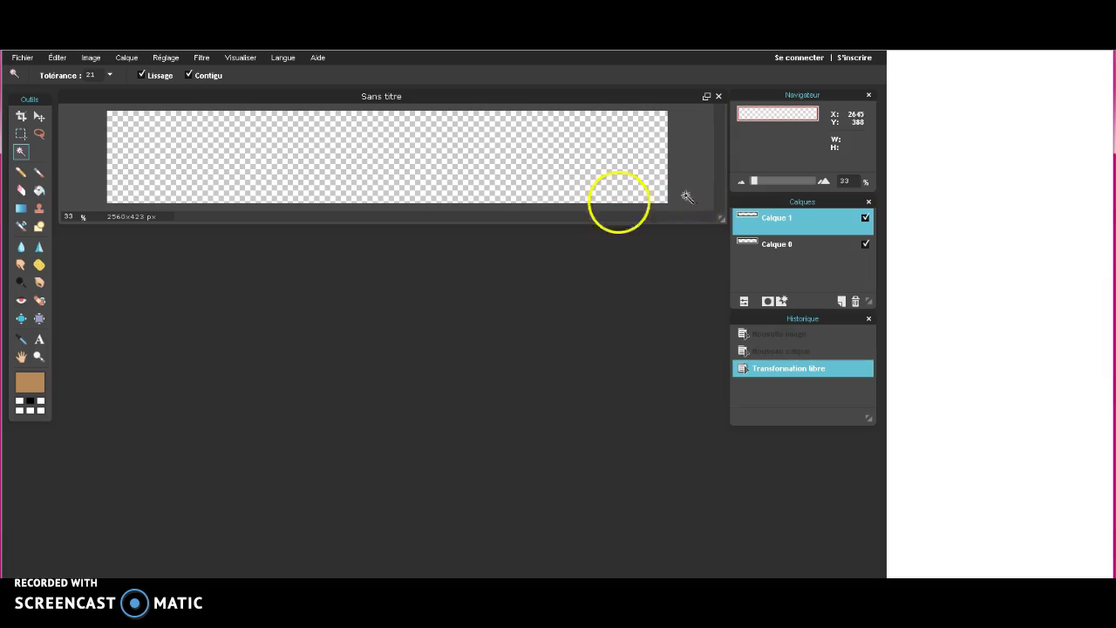
Fill the emptied avatar layer with the sampled light brown using the Paint bucket
scroll(270, 209, "down", 2)
scroll(129, 208, "up", 3)
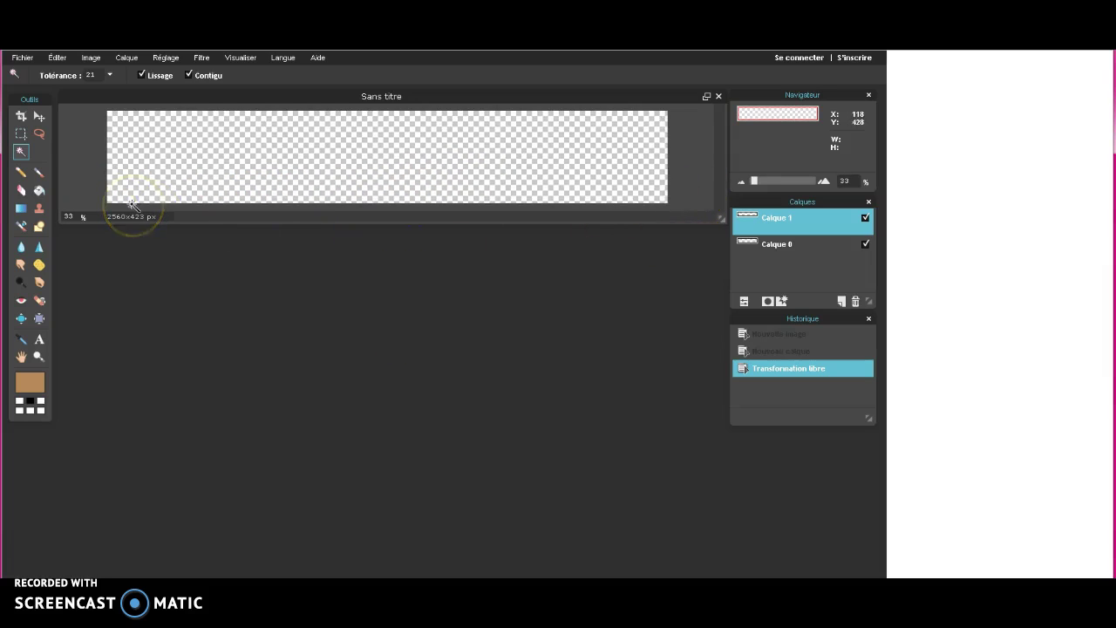
scroll(132, 205, "up", 1)
scroll(132, 205, "down", 1)
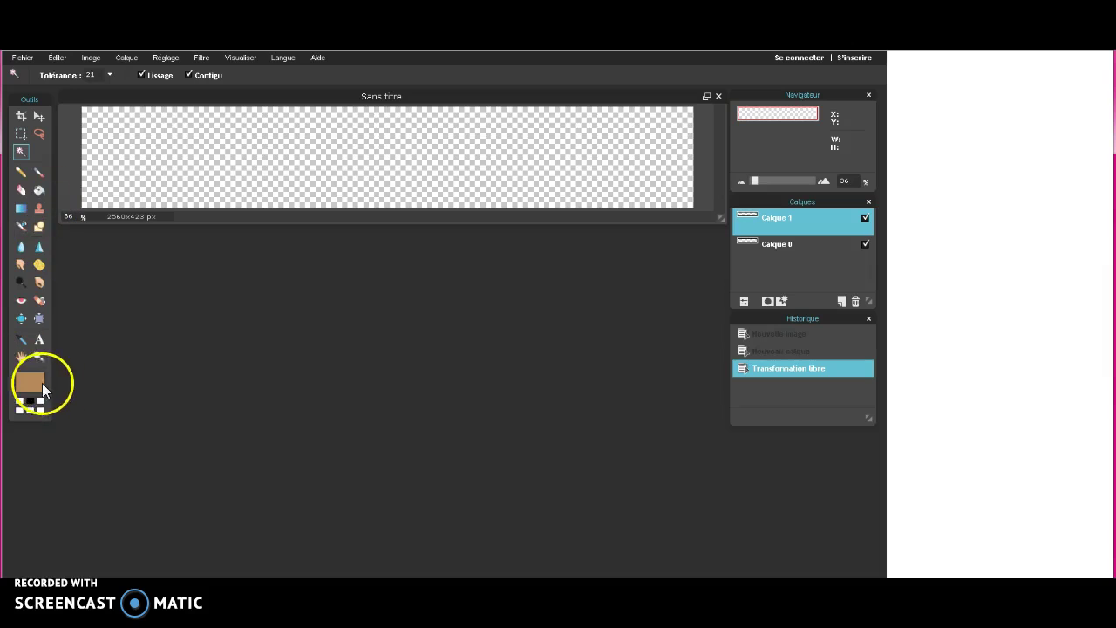
left_click(29, 404)
left_click(29, 384)
left_click(590, 407)
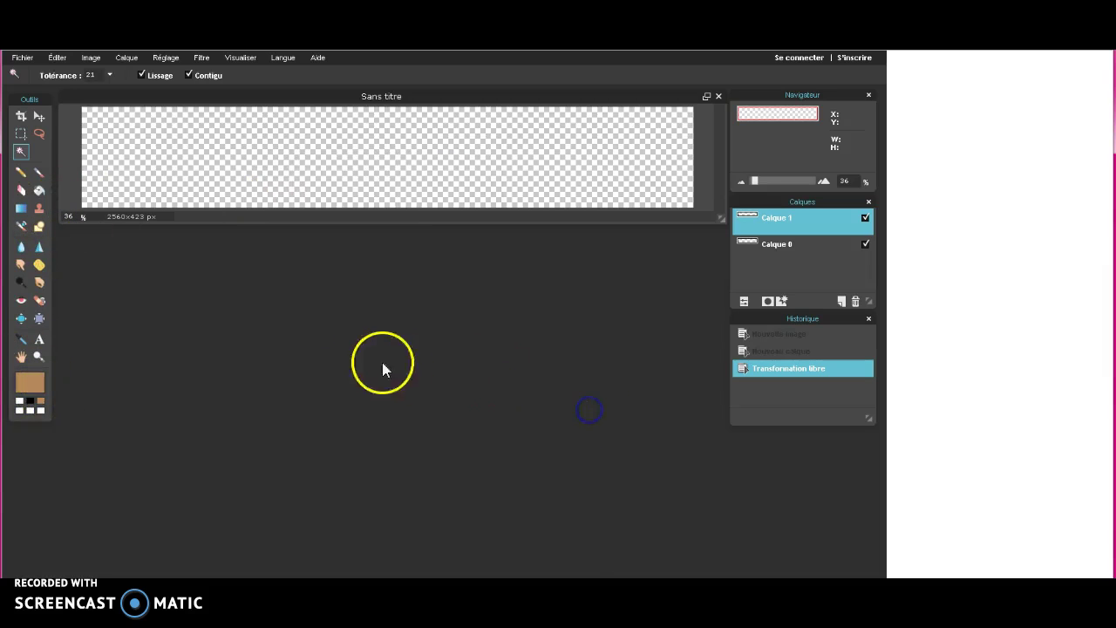
left_click(39, 190)
left_click(157, 167)
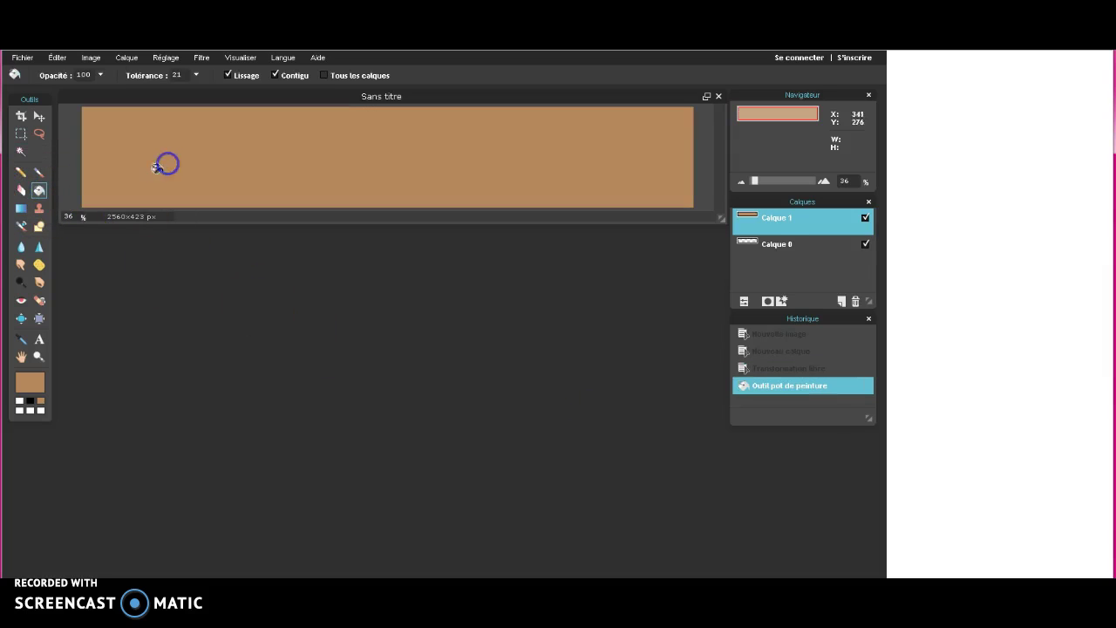
Try black, white and light brown fills in turn across the whole banner background
left_click(29, 405)
left_click(154, 155)
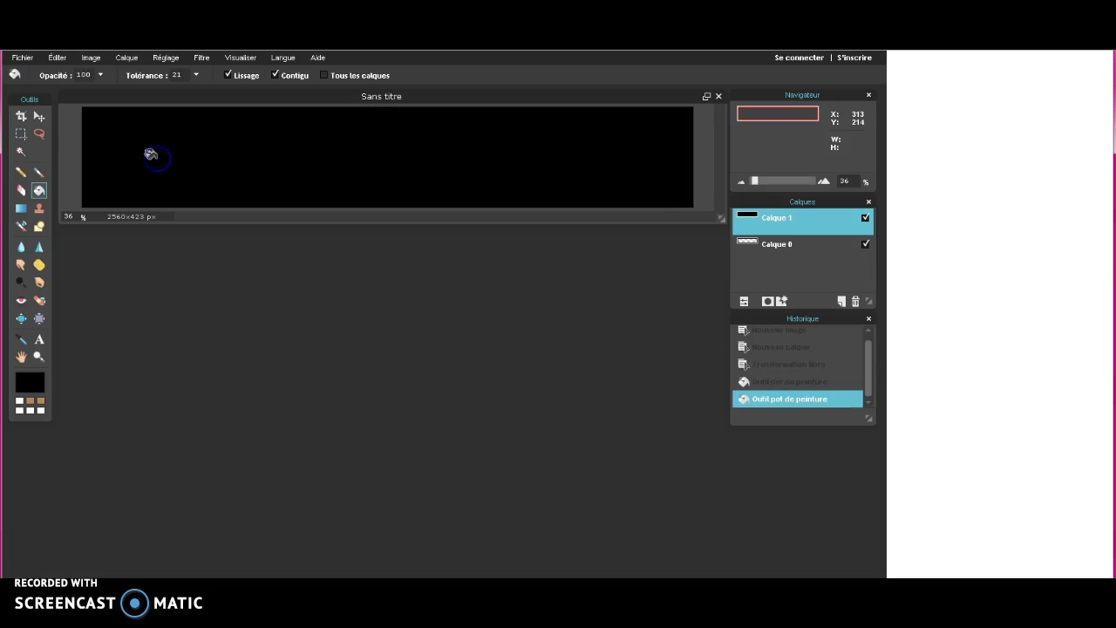
left_click(19, 409)
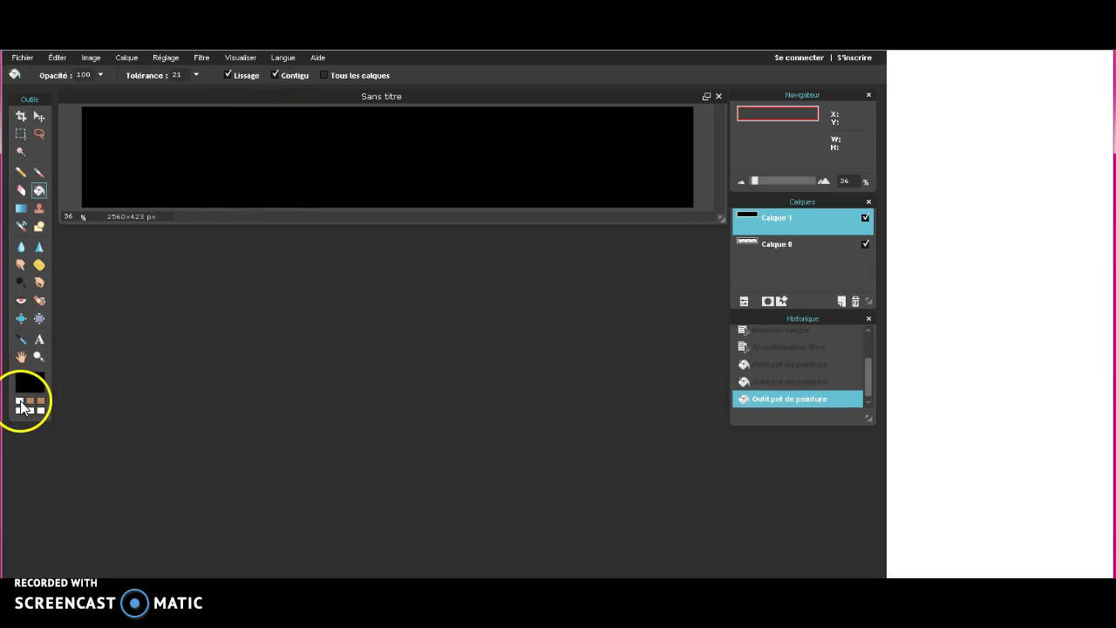
left_click(129, 175)
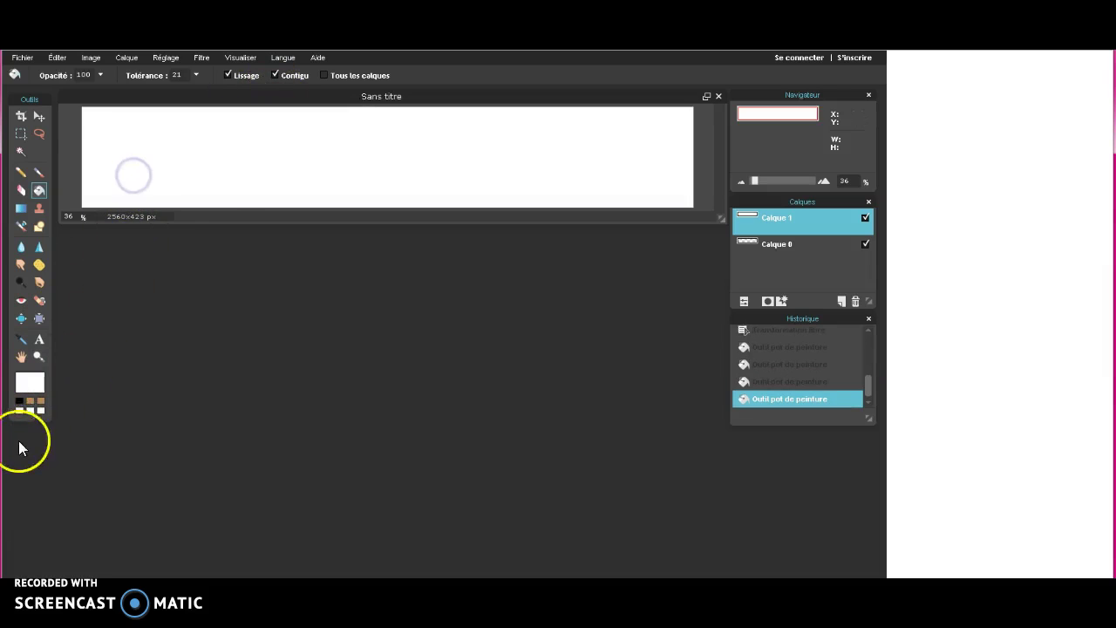
left_click(32, 402)
left_click(146, 183)
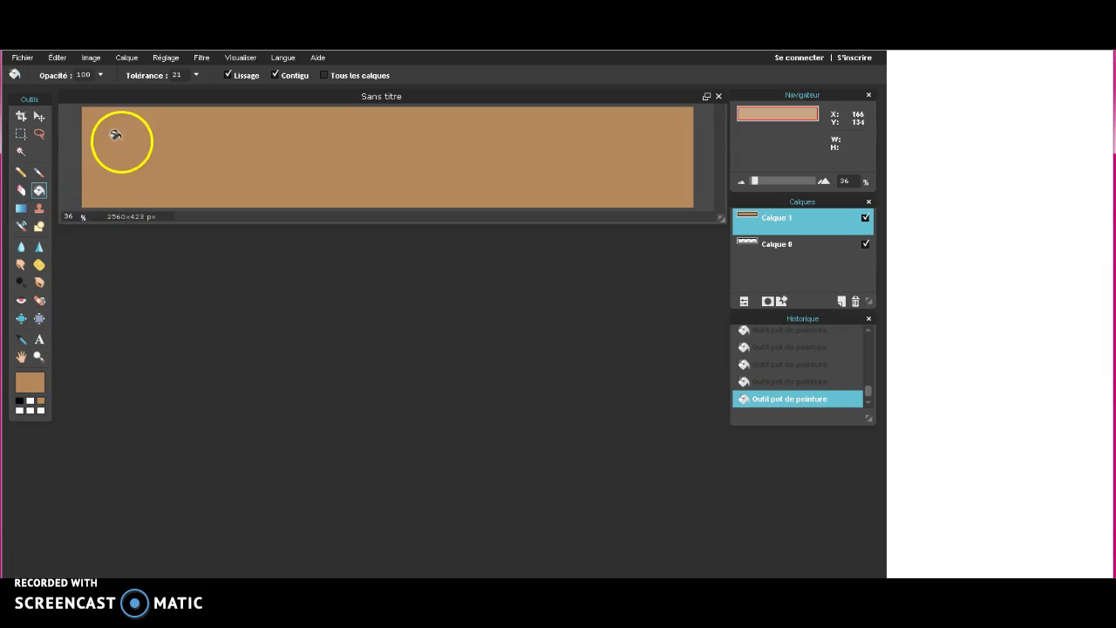
Fill the banner background layer with white
left_click(27, 402)
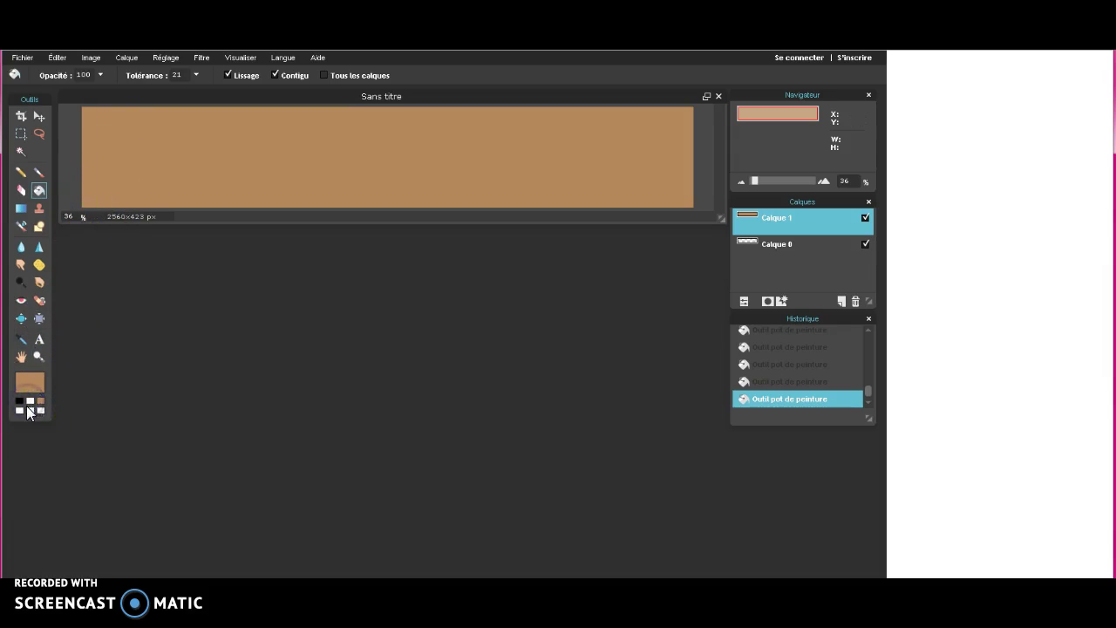
left_click(30, 401)
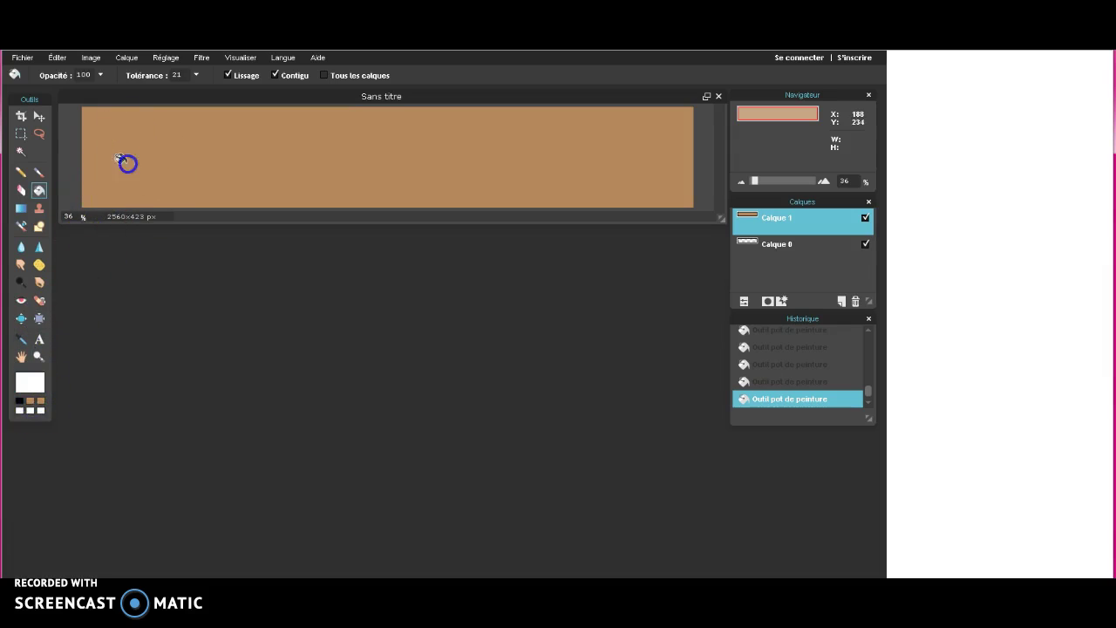
left_click(125, 162)
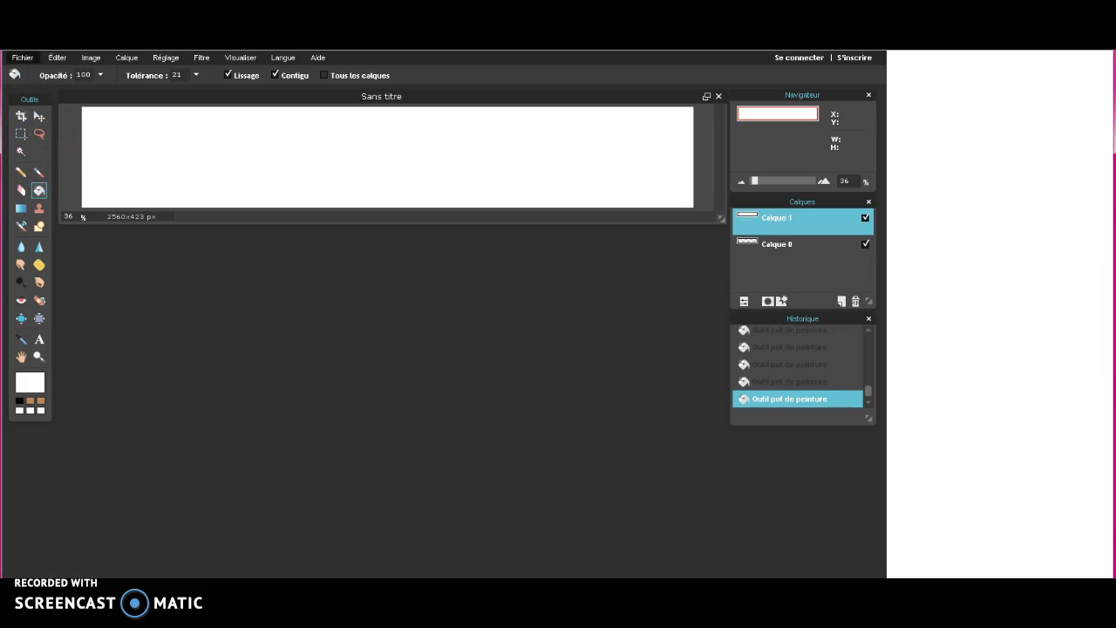
Add the crown picture, file couronne, to the banner as a new image layer
left_click(125, 61)
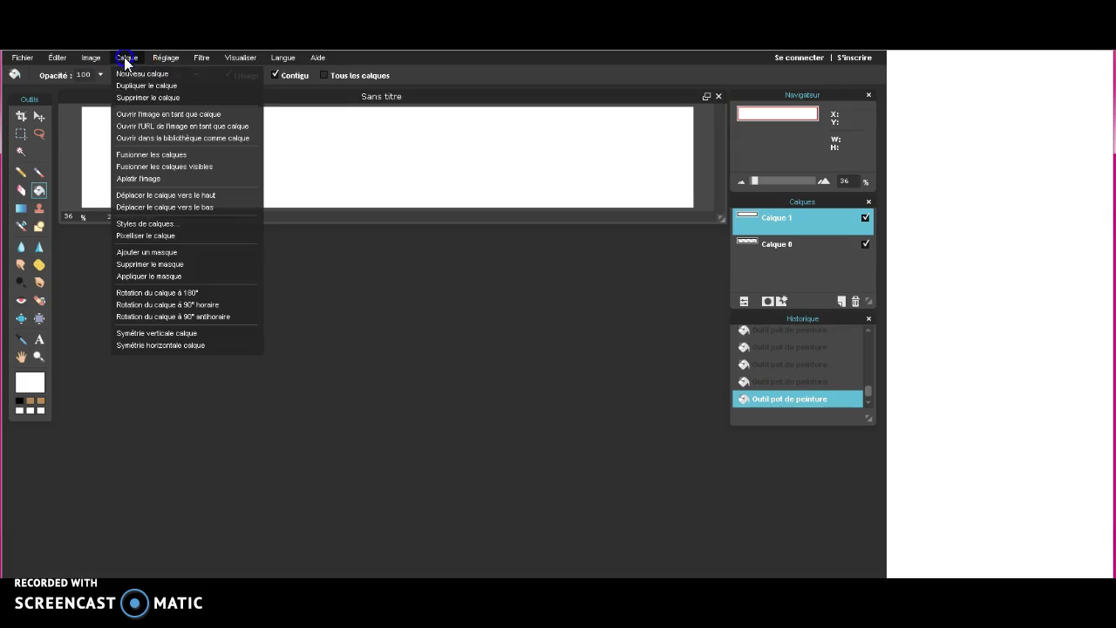
left_click(133, 114)
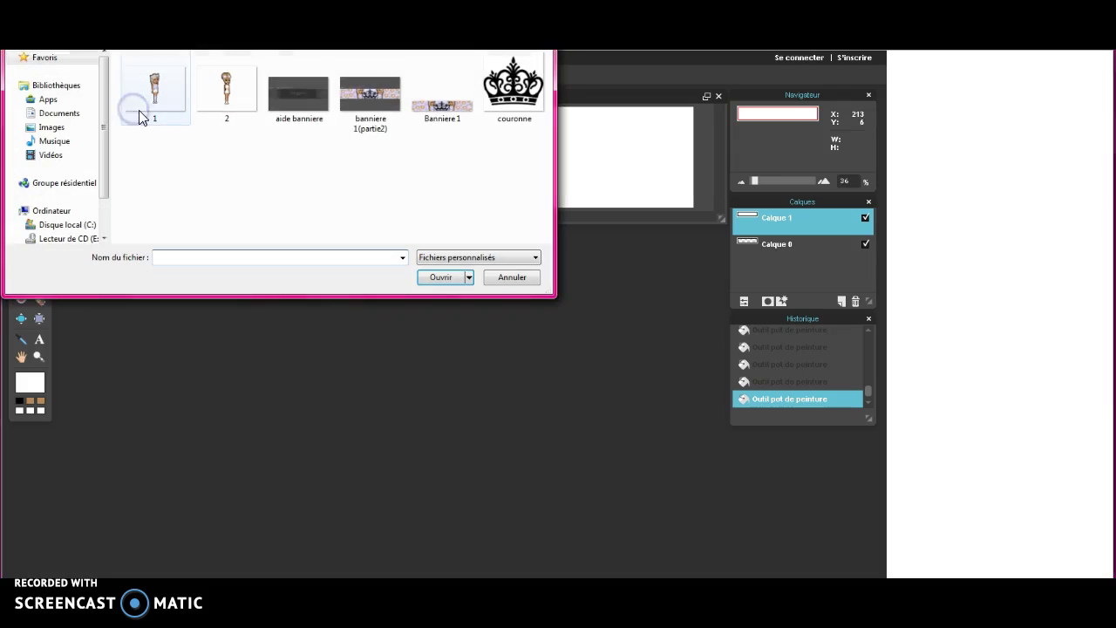
double_click(522, 101)
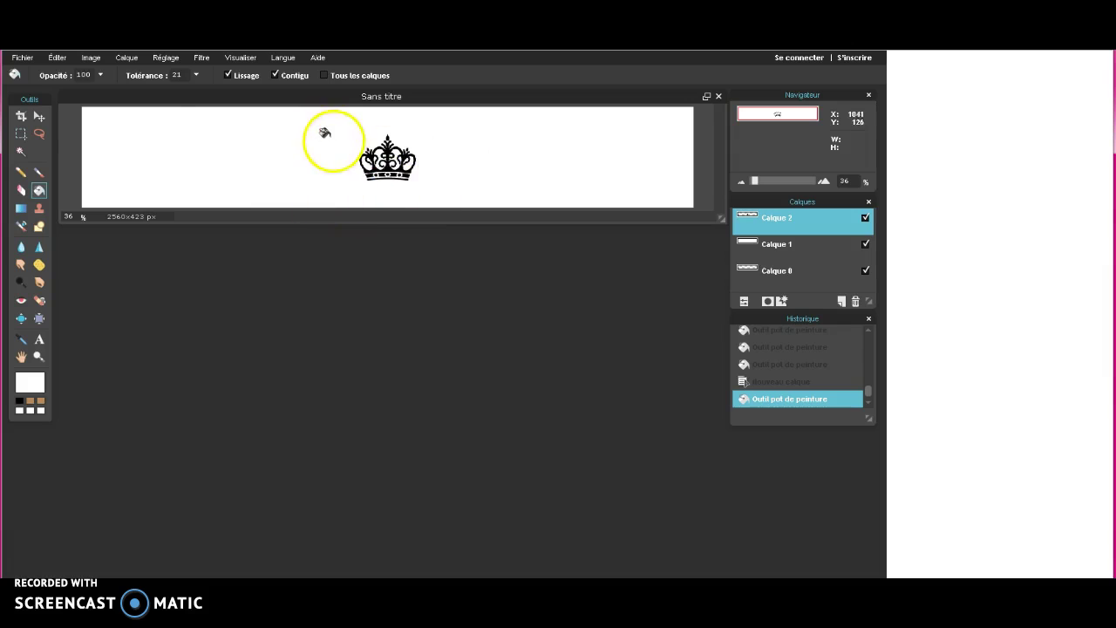
Enlarge the crown with Free transform to nearly the banner's full height, keep it centred, and apply the change
left_click(64, 59)
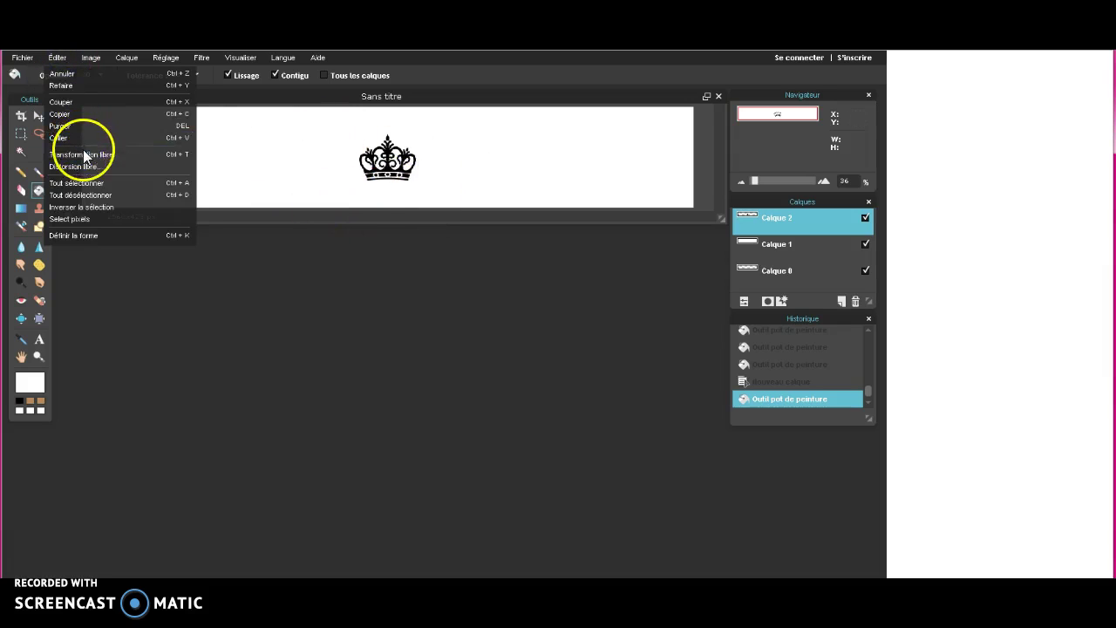
left_click(83, 149)
left_click_drag(359, 185, 301, 217)
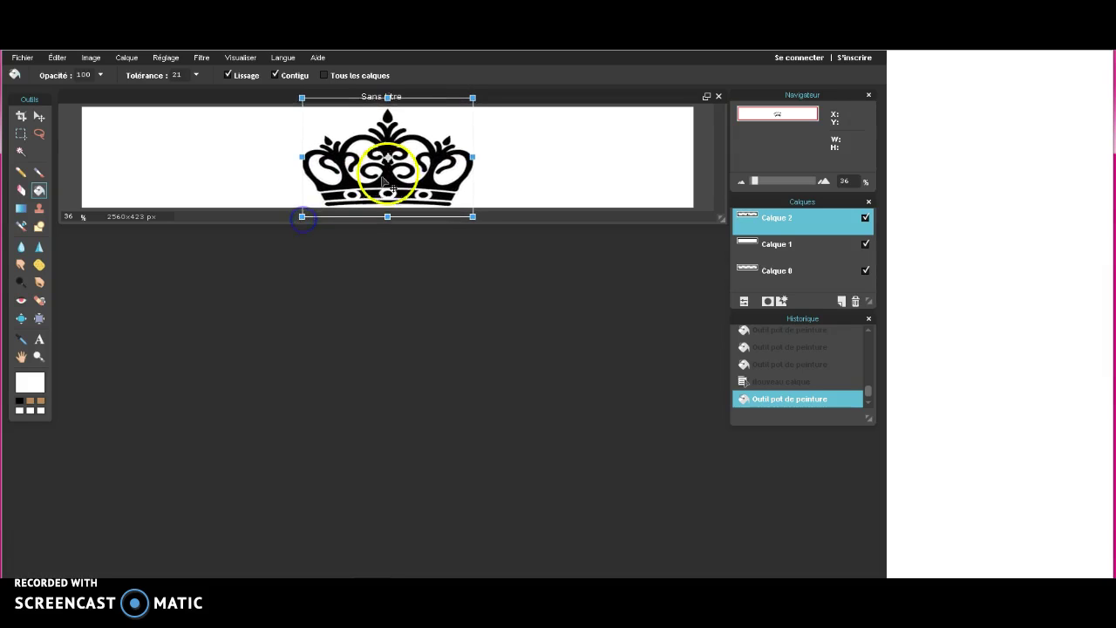
mouse_move(390, 182)
left_mouse_down()
mouse_move(365, 187)
mouse_move(381, 190)
left_mouse_up()
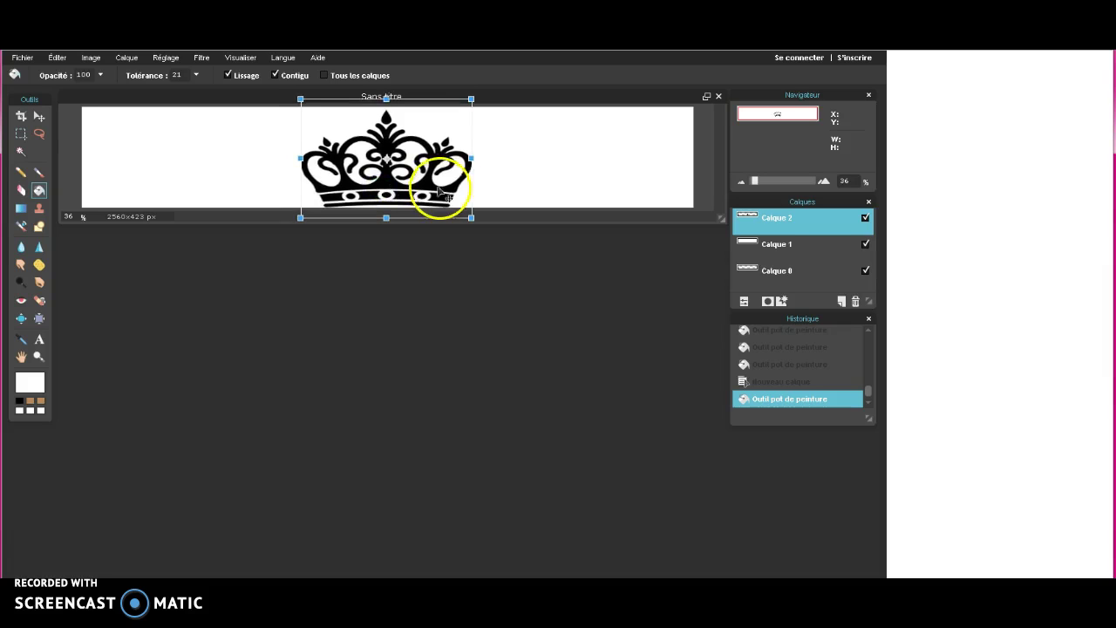
left_click(533, 180)
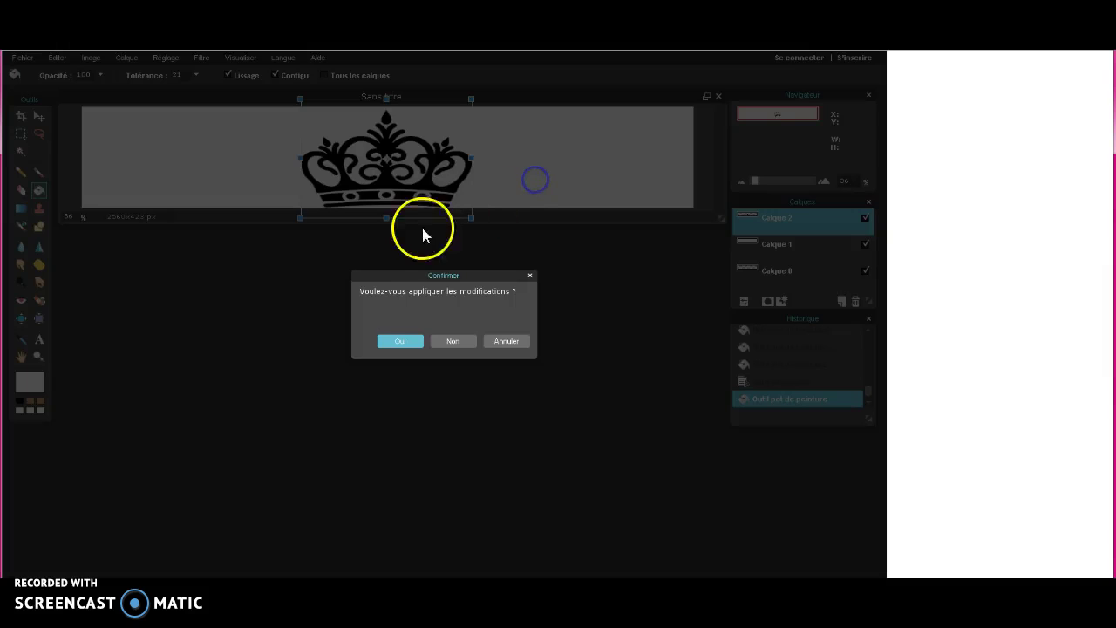
left_click(417, 341)
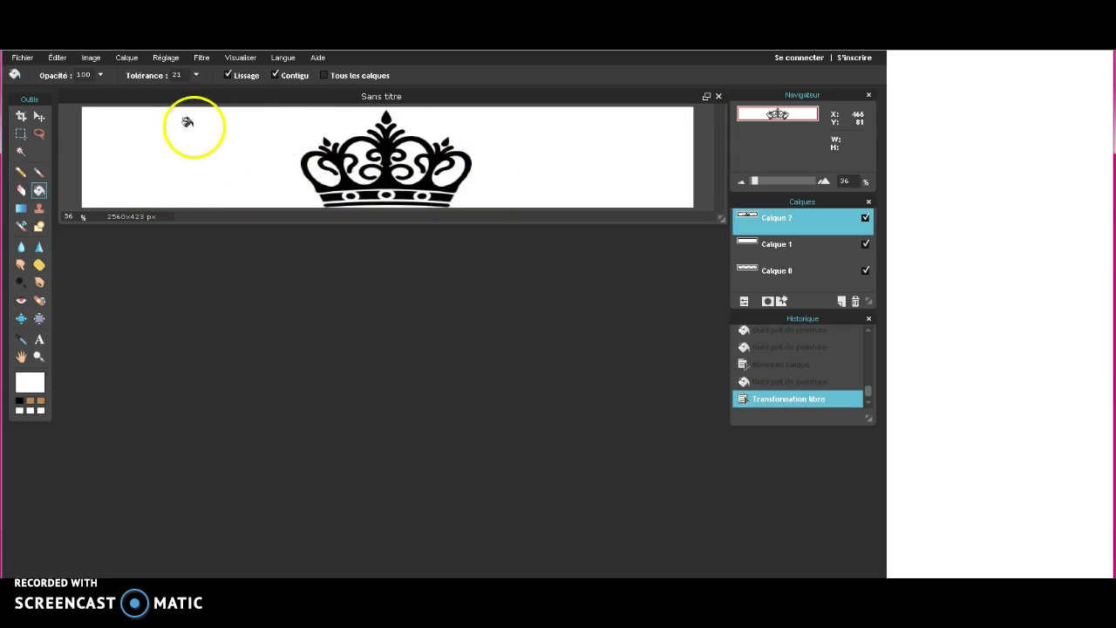
Add the avatar cutout, file 2, as a new image layer above the crown
left_click(142, 61)
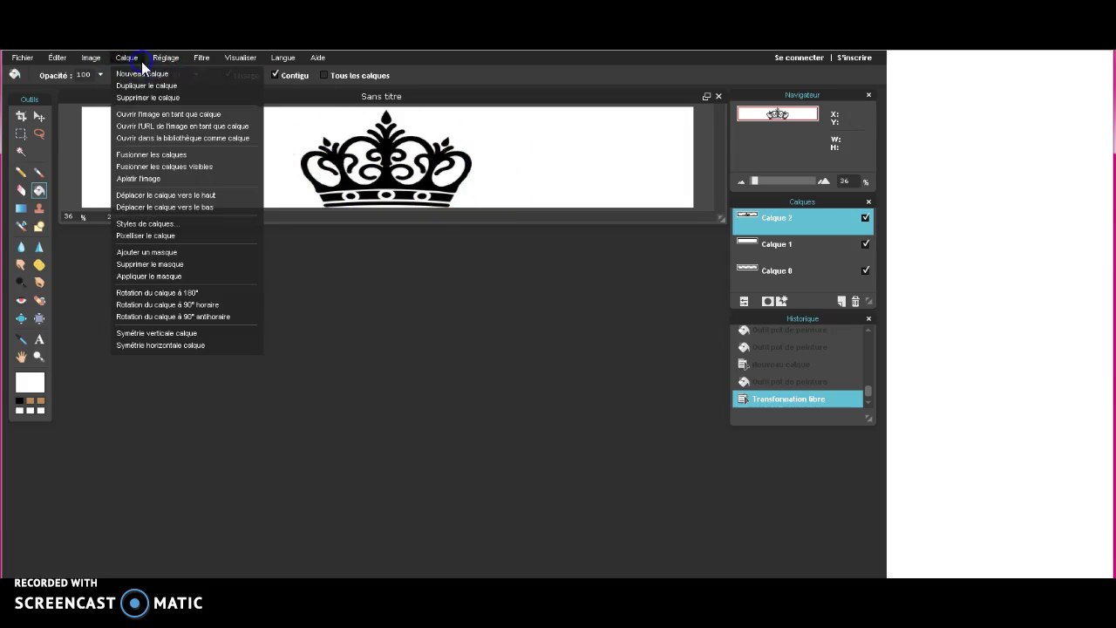
left_click(155, 113)
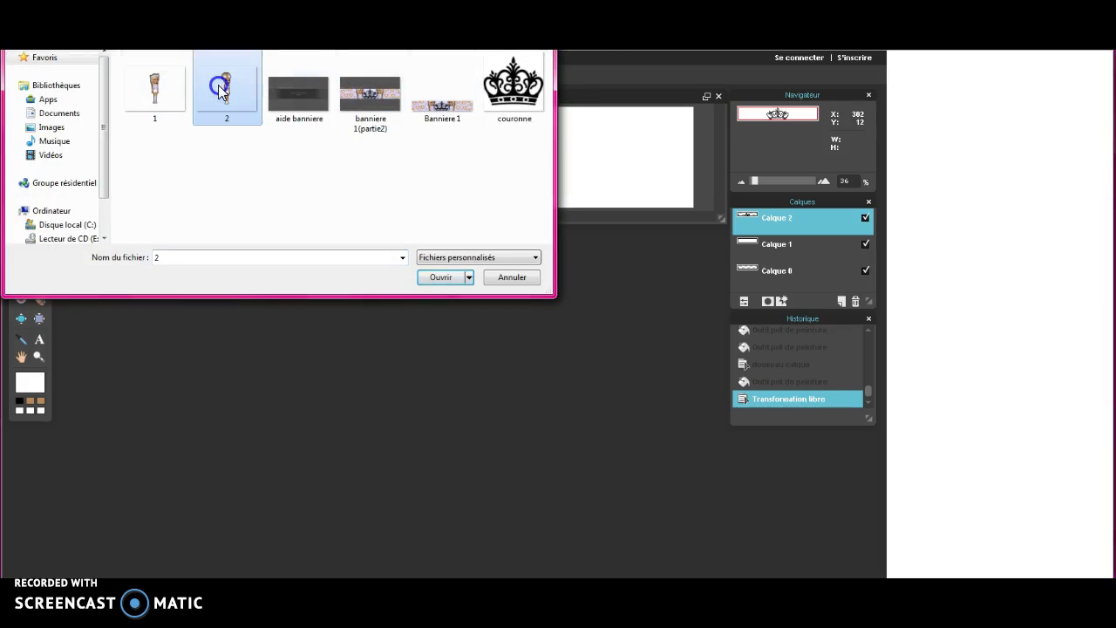
double_click(219, 90)
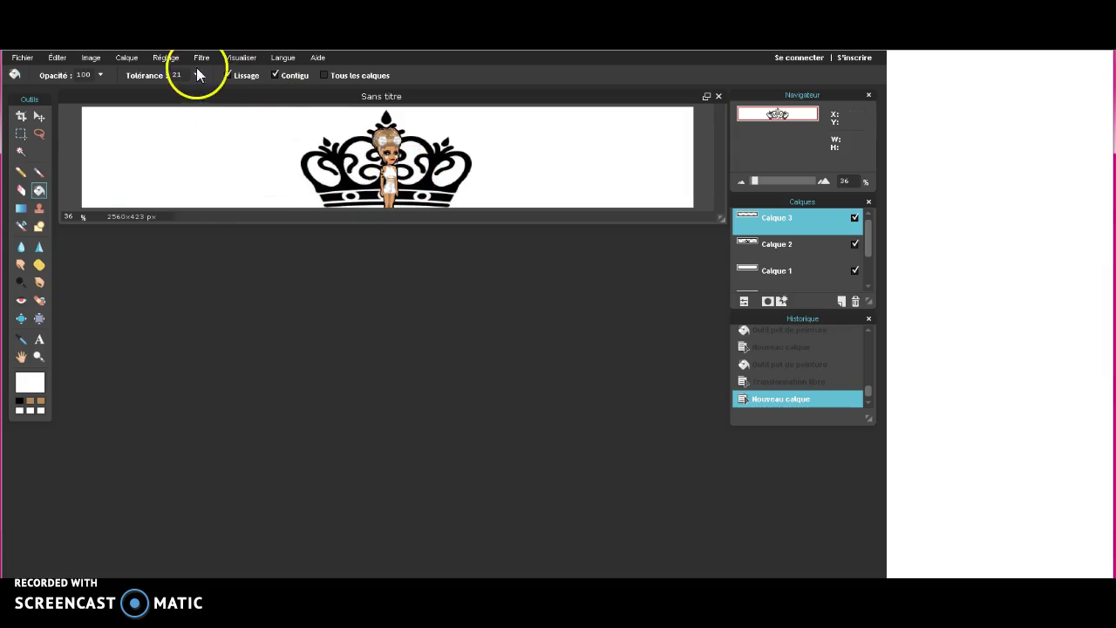
Enlarge the avatar with Free transform to about three times its size, place its head and torso just left of the crown, and apply
left_click(126, 56)
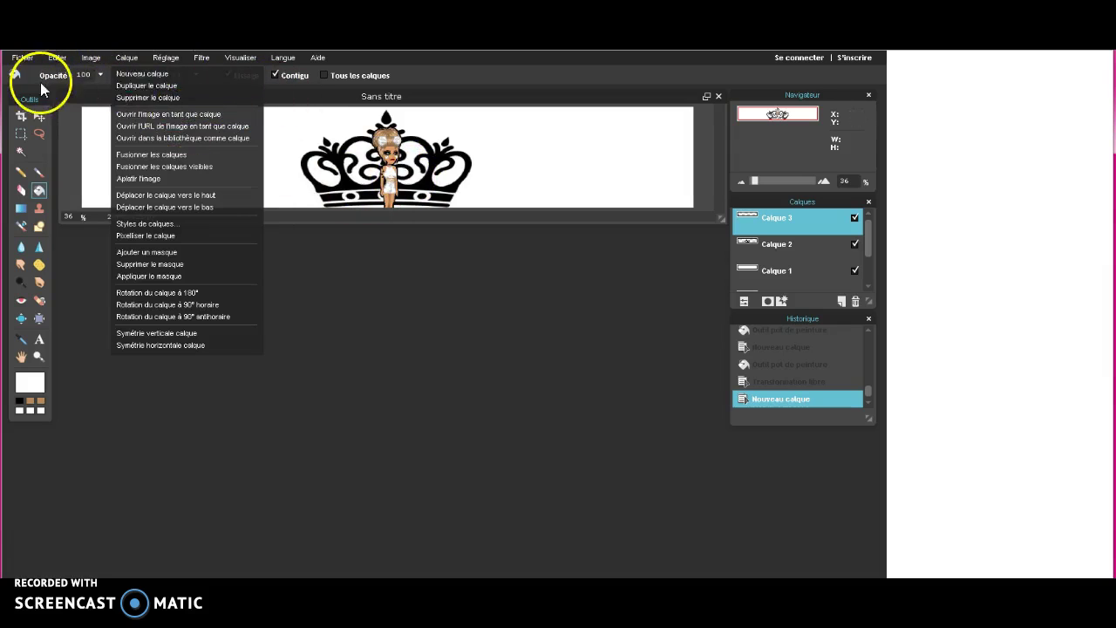
left_click(57, 56)
left_click(75, 156)
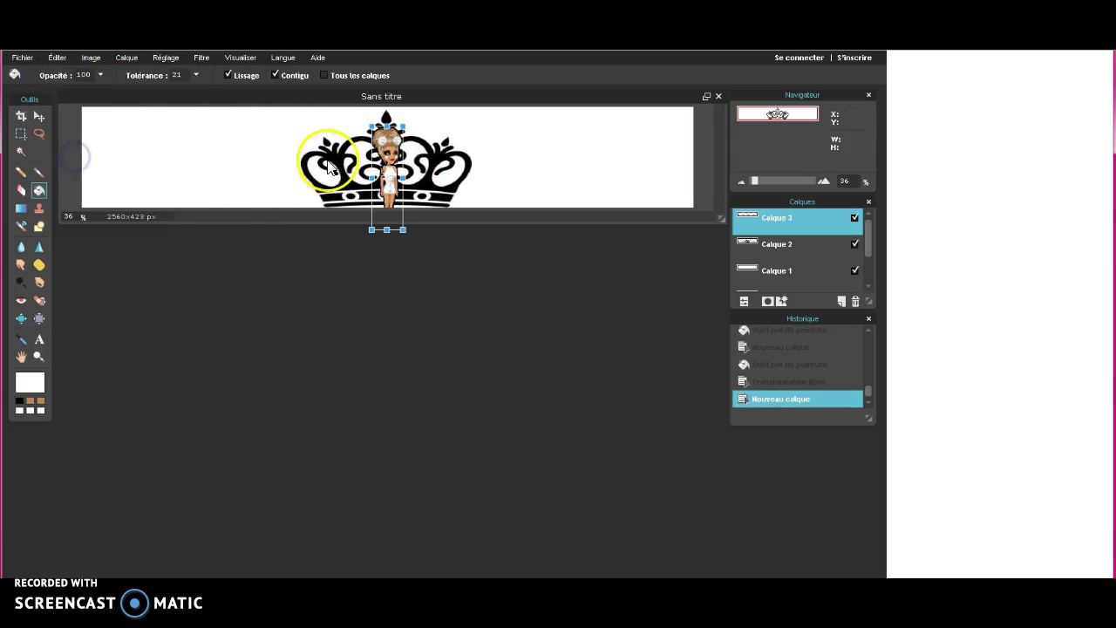
left_click_drag(387, 171, 288, 158)
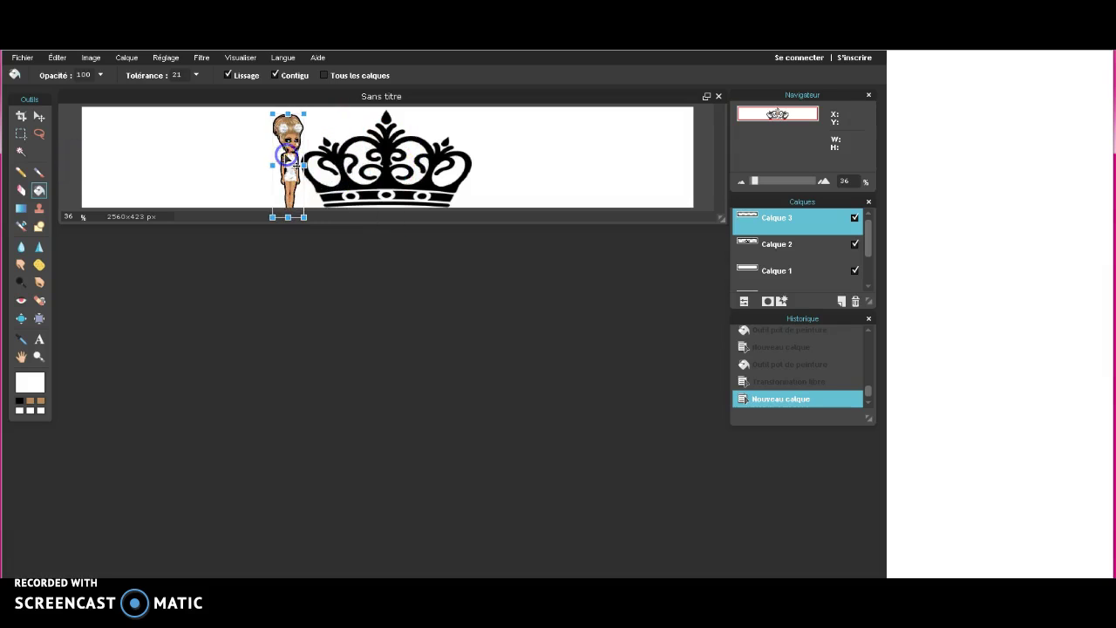
left_click_drag(304, 216, 339, 318)
left_click_drag(281, 141, 280, 180)
left_click(801, 223)
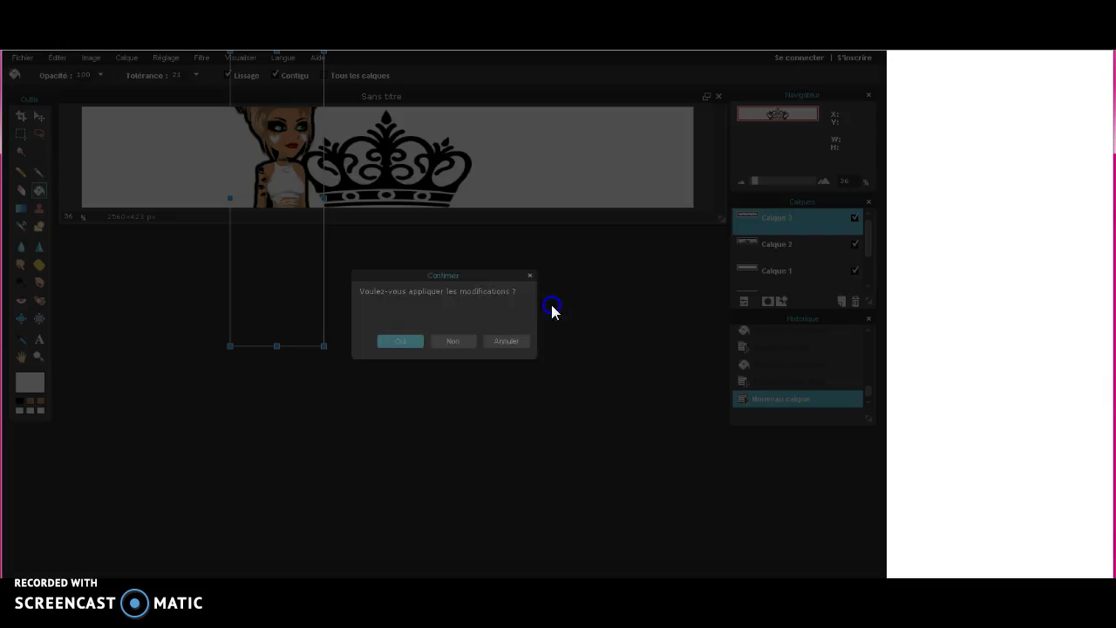
left_click(401, 339)
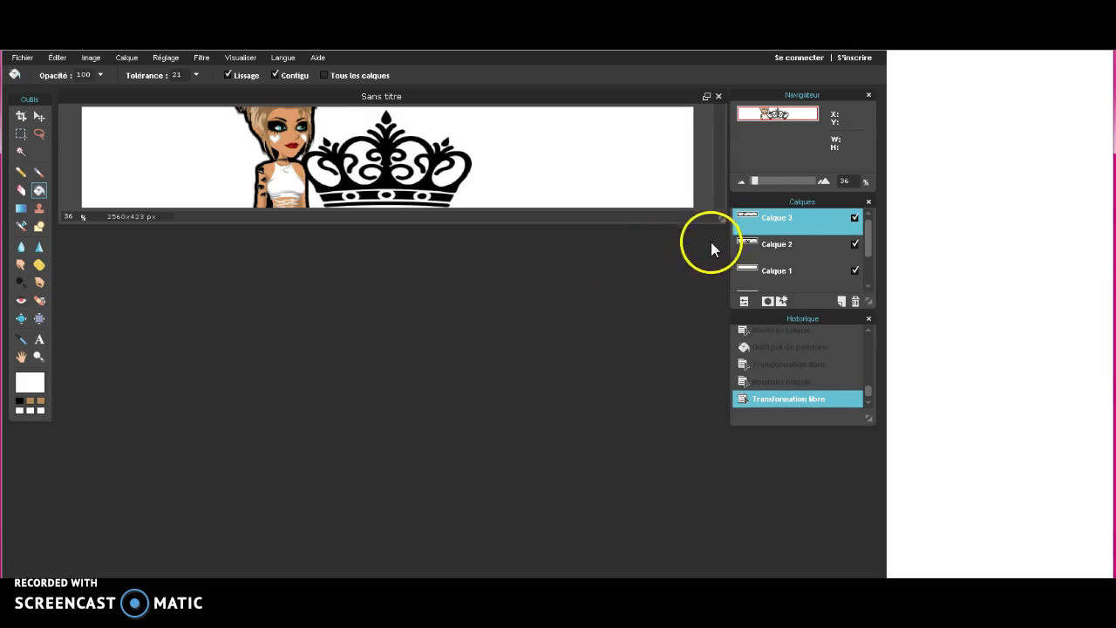
Duplicate the enlarged avatar's layer and flip the copy horizontally
right_click(777, 232)
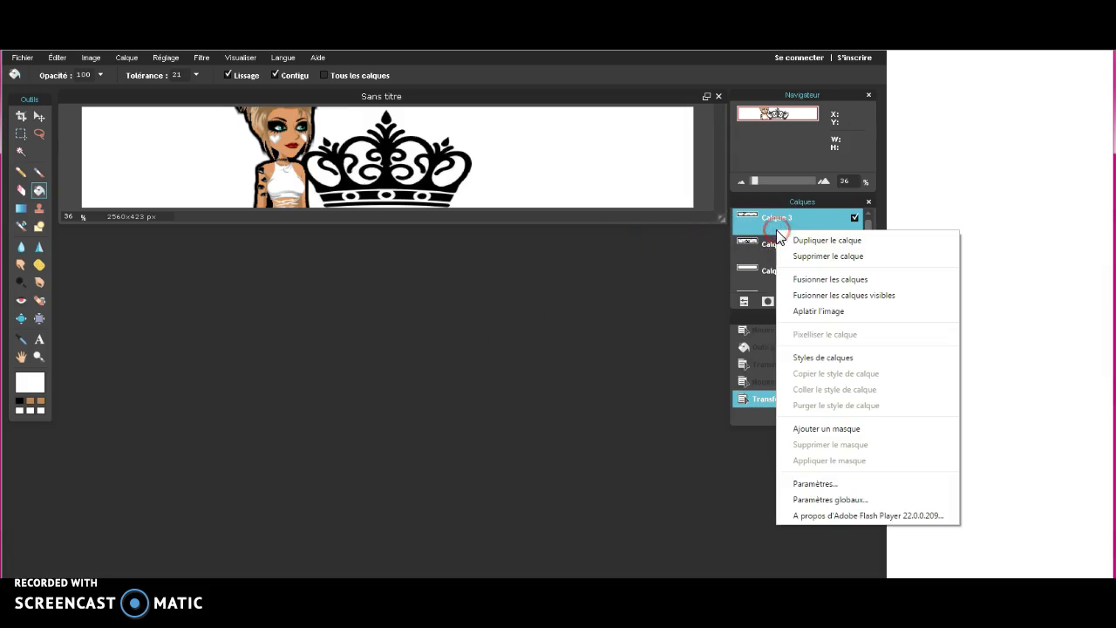
left_click(807, 240)
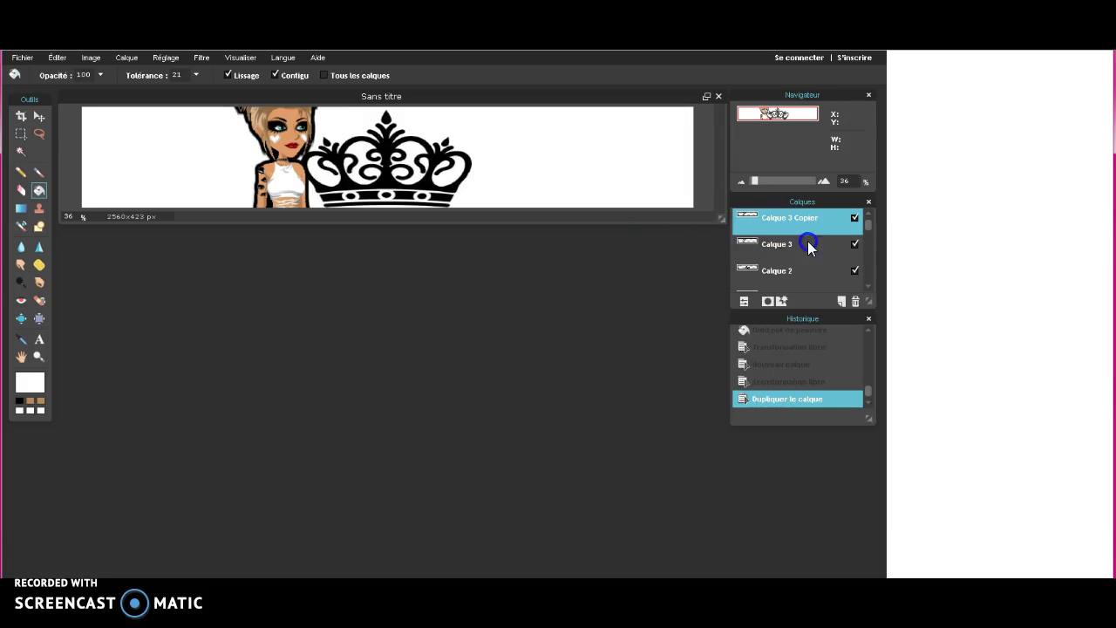
left_click(131, 58)
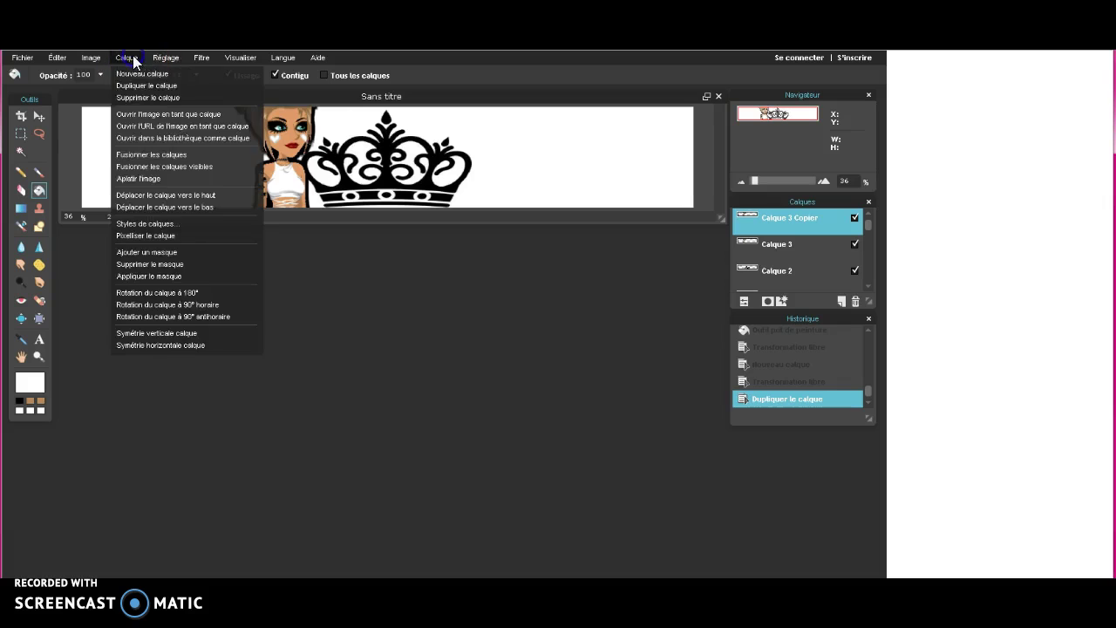
left_click(211, 347)
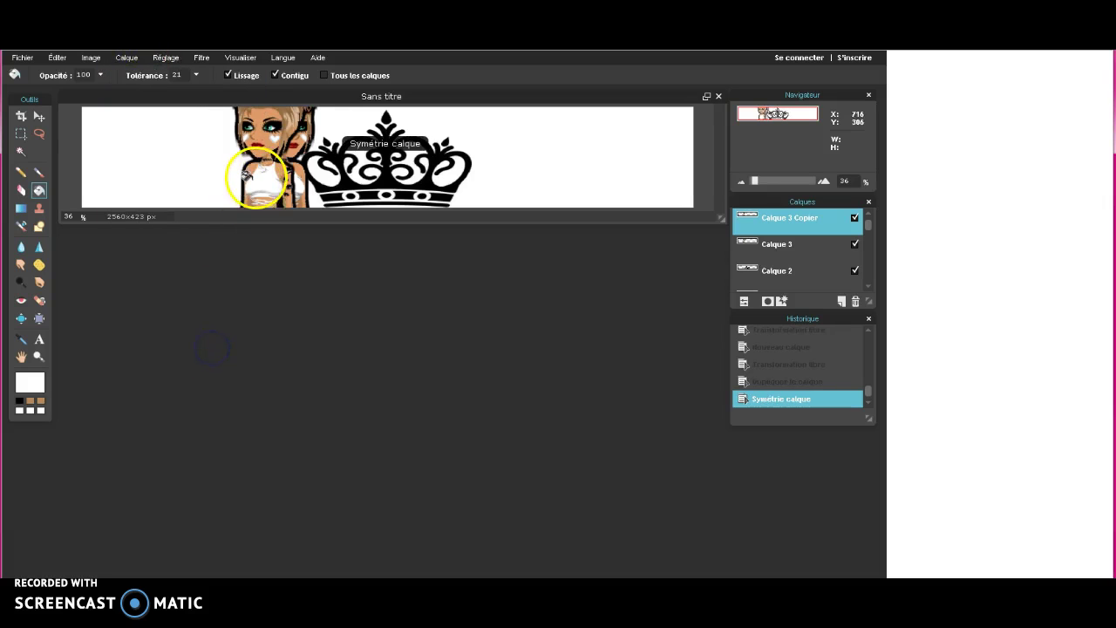
Move the flipped avatar copy with Free transform to the crown's right side, mirroring the first avatar, and apply the change
left_click(20, 151)
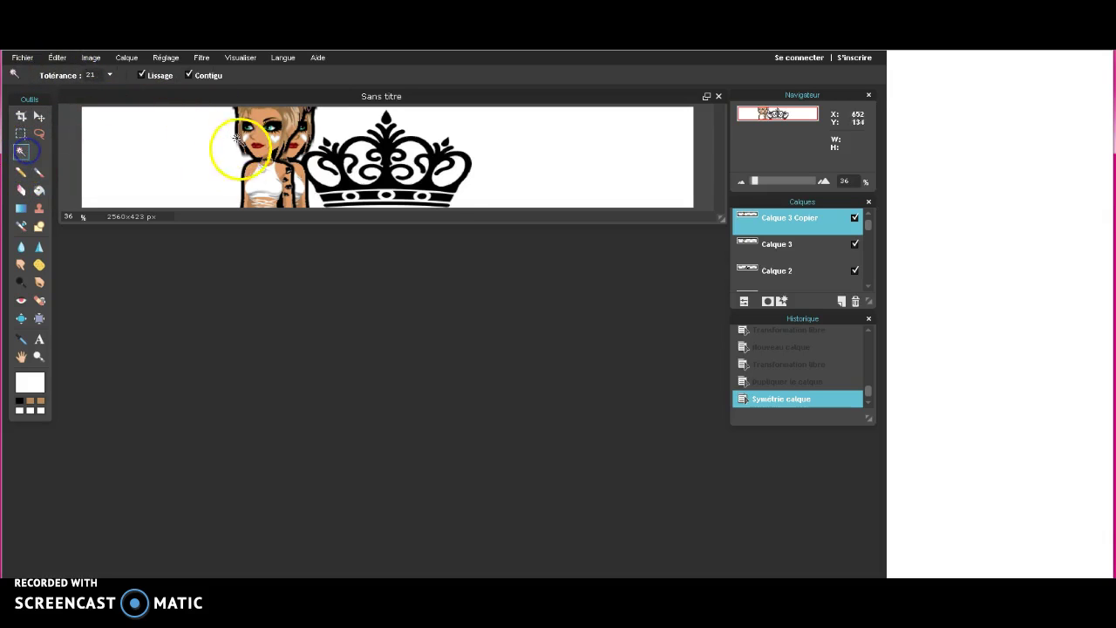
right_click(275, 175)
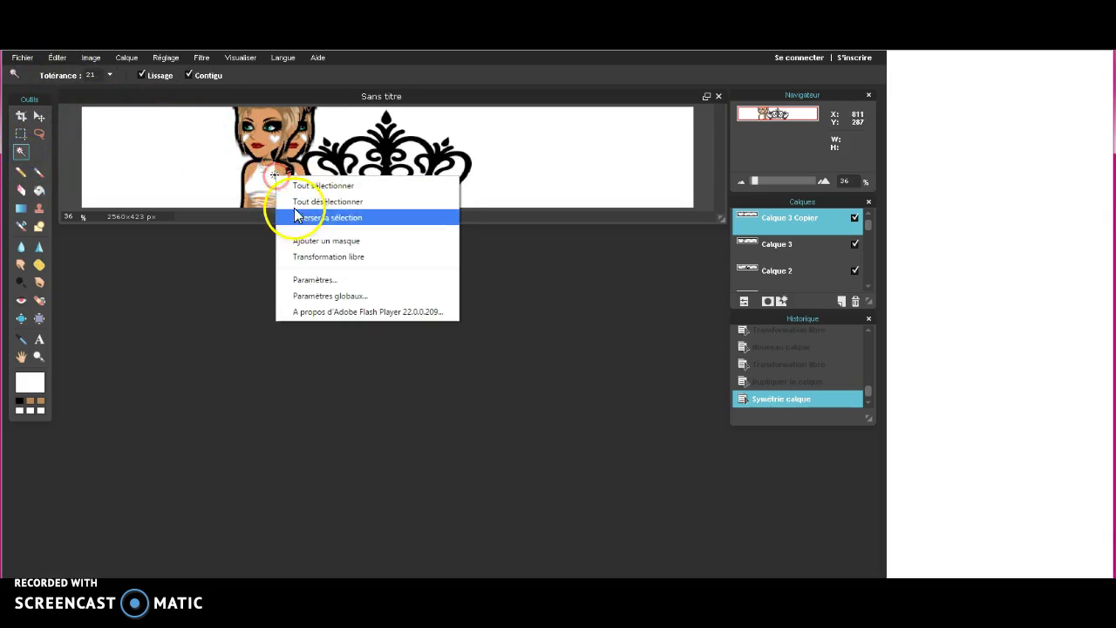
left_click(321, 256)
left_click_drag(253, 183, 478, 181)
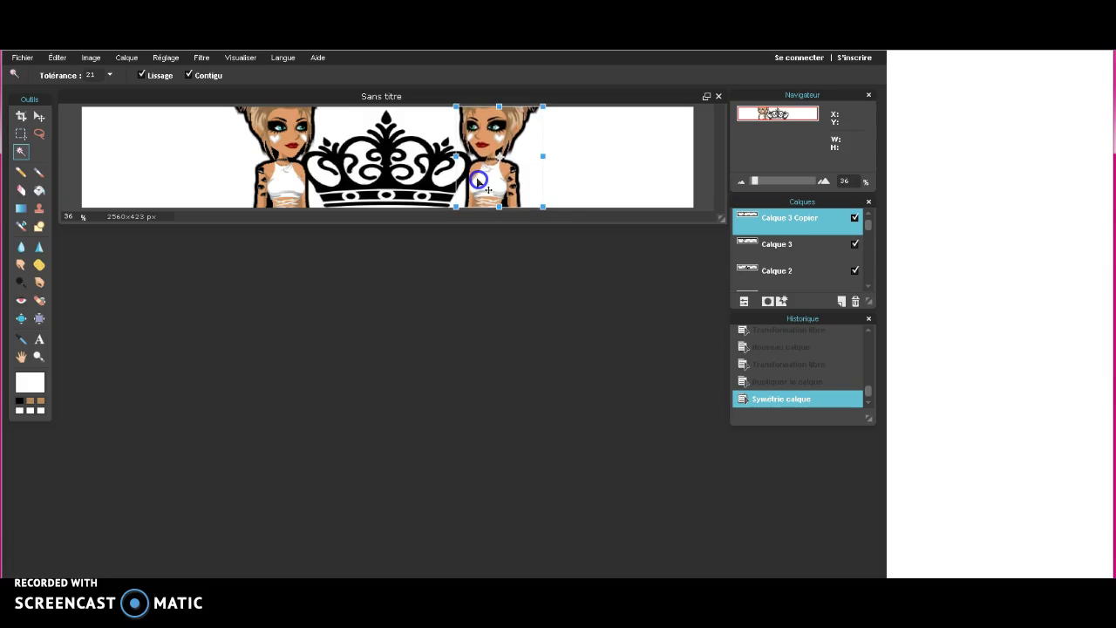
left_click_drag(478, 181, 478, 180)
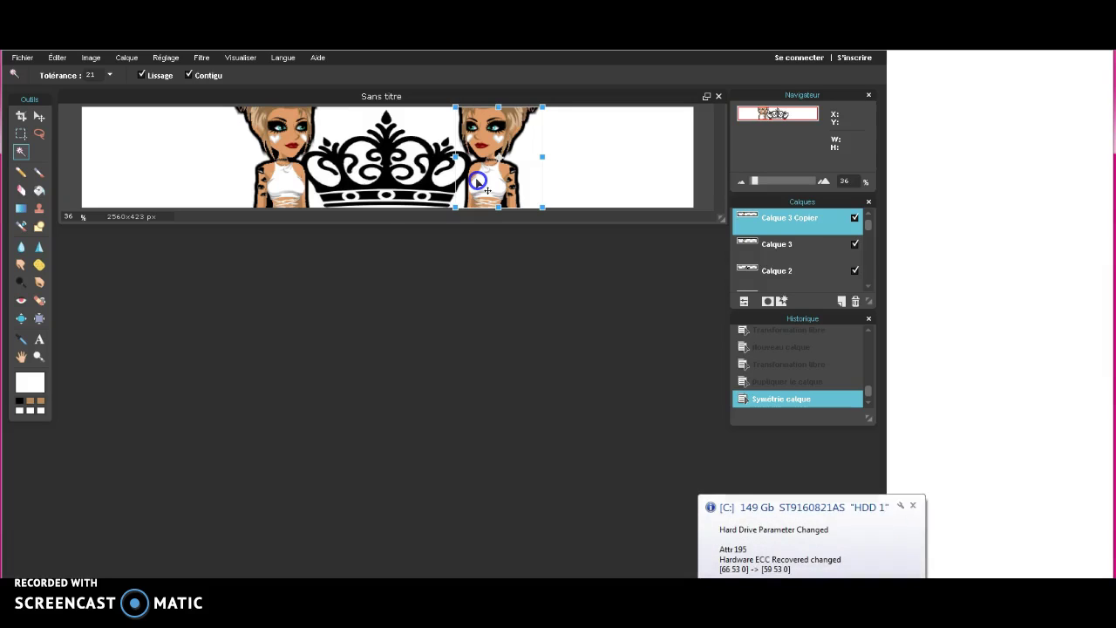
left_click(366, 300)
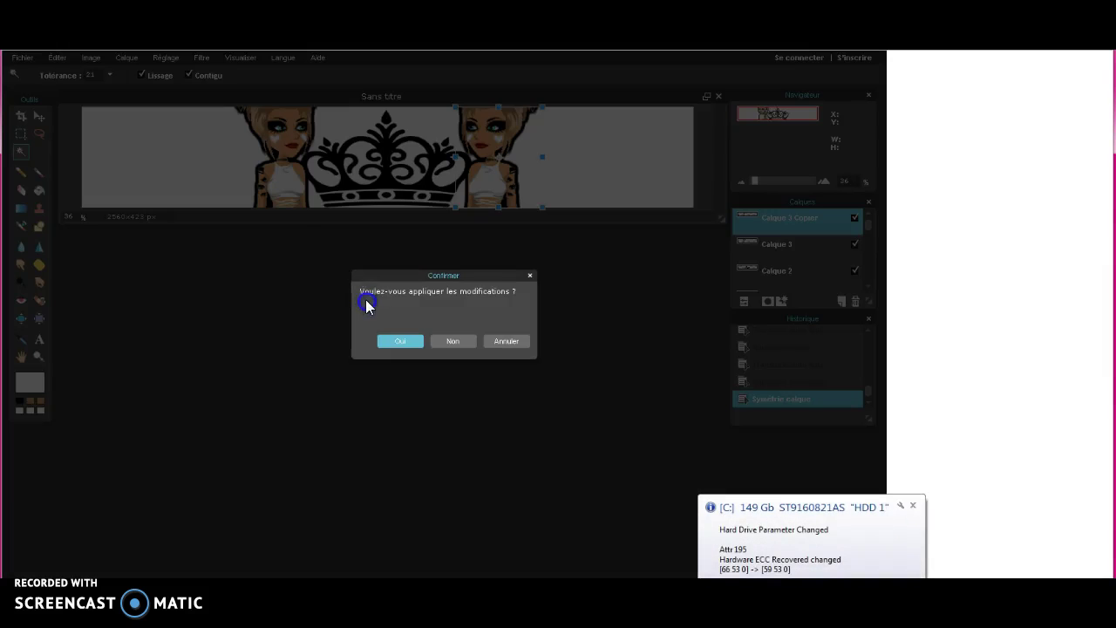
left_click(399, 341)
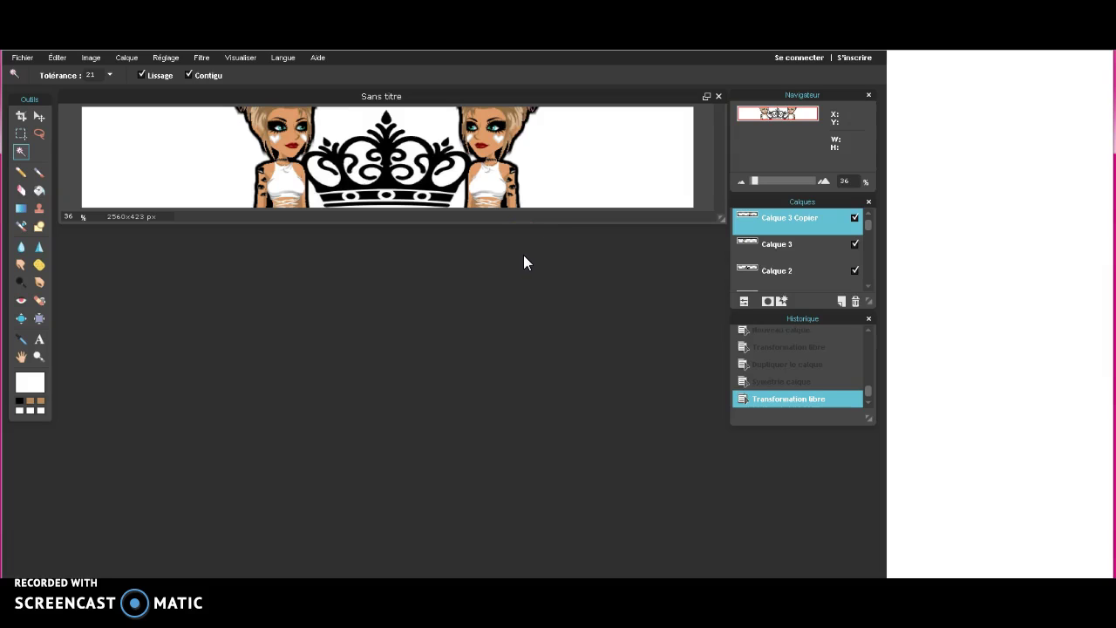
Add the Peace and love set from the Shapes category of the brush library to the Brush tool's available shapes
left_click(38, 172)
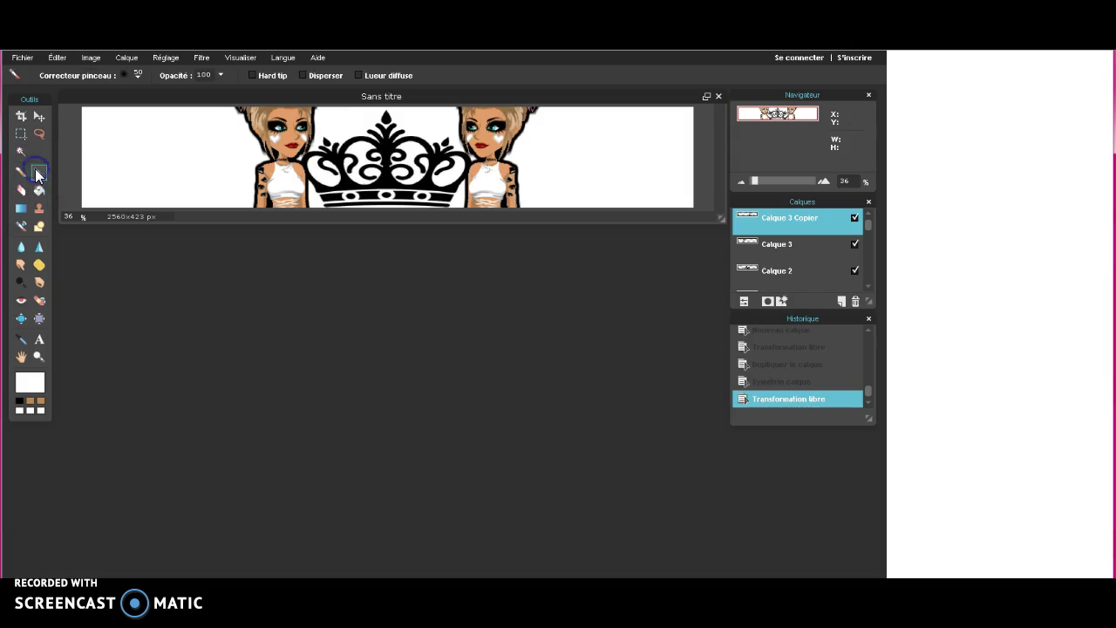
left_click(137, 75)
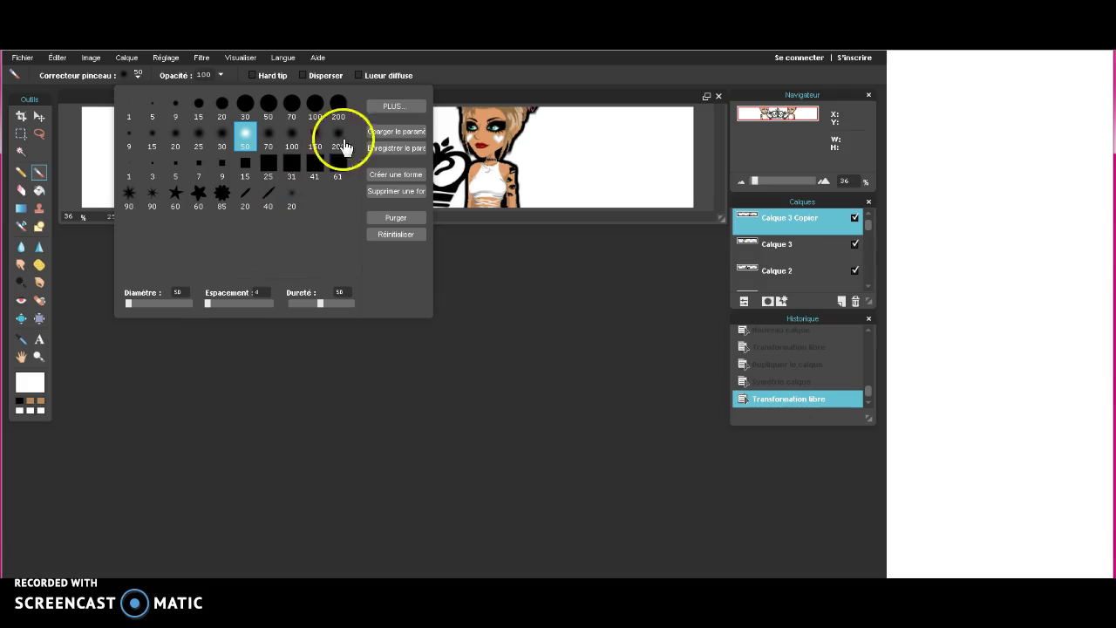
left_click(370, 106)
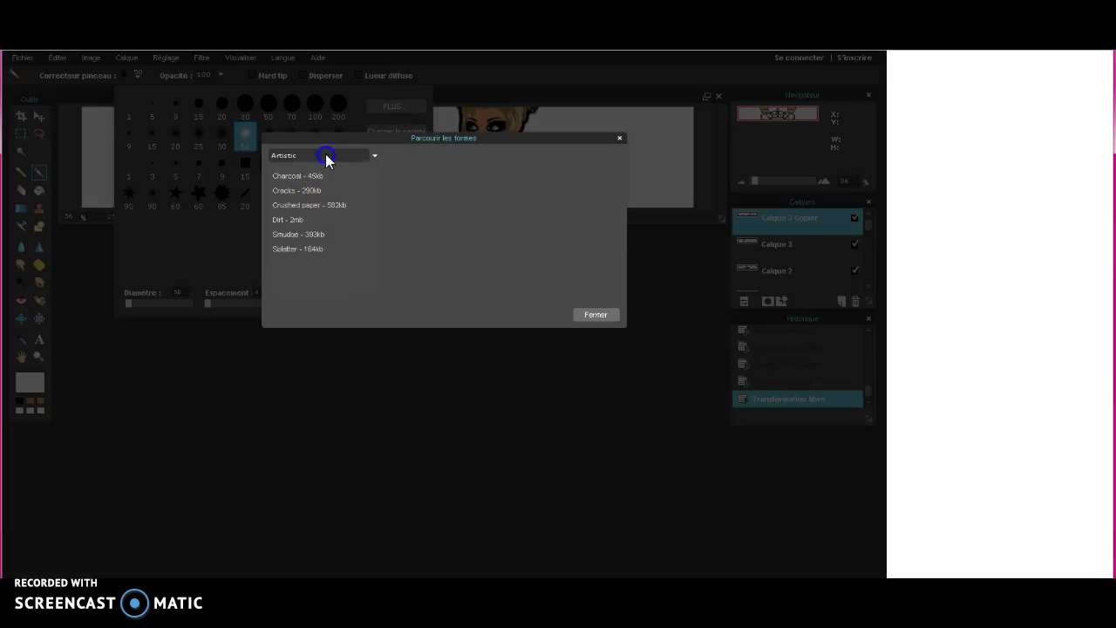
left_click(328, 157)
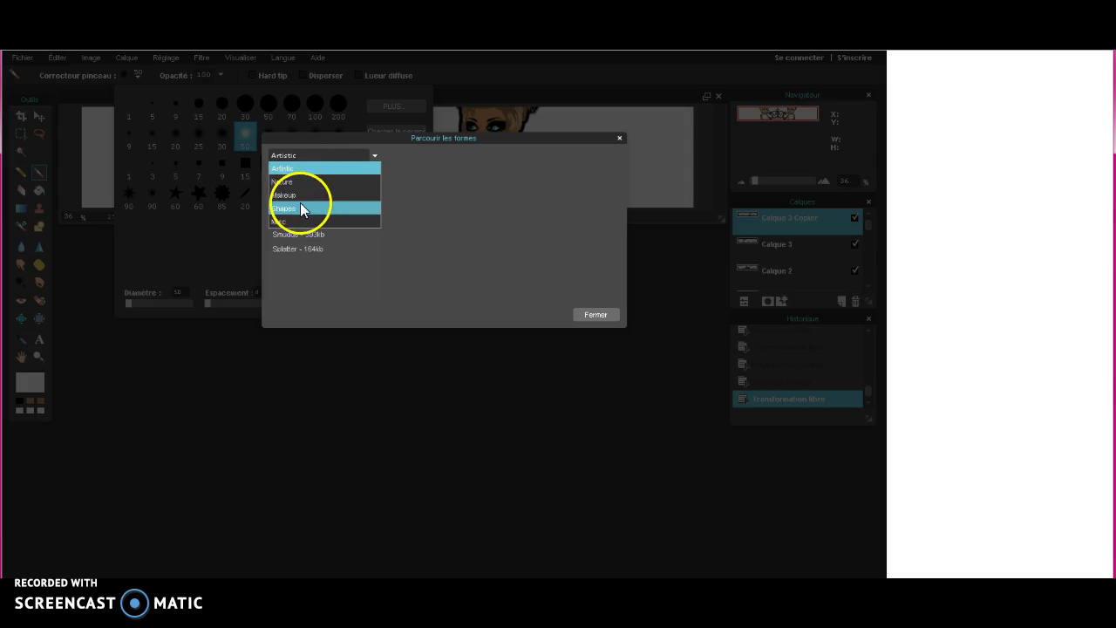
left_click(300, 195)
left_click(305, 175)
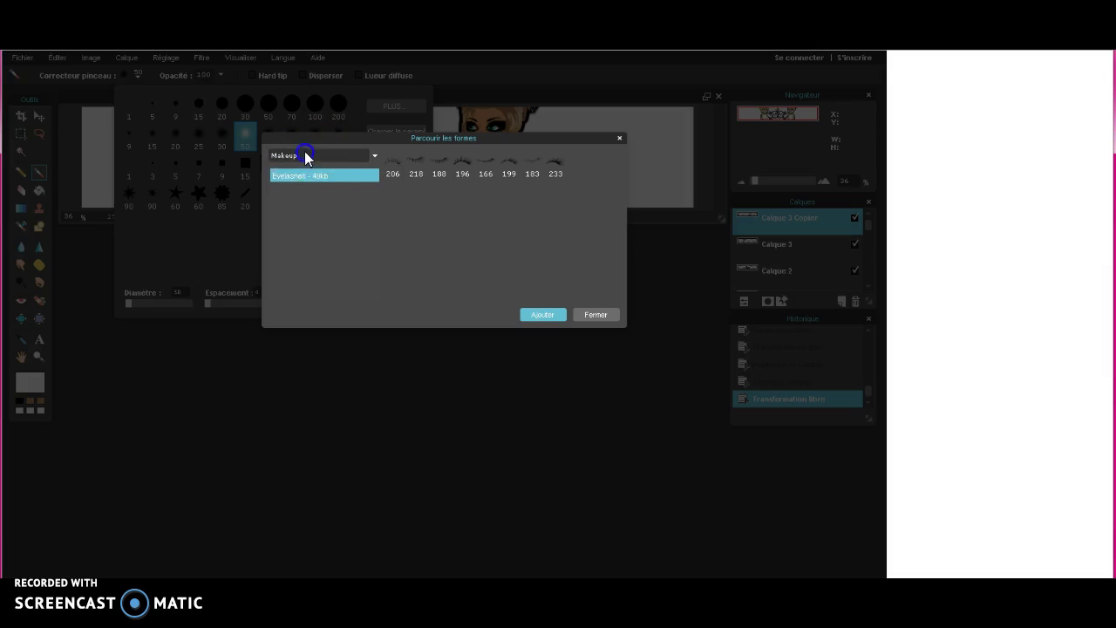
left_click(305, 155)
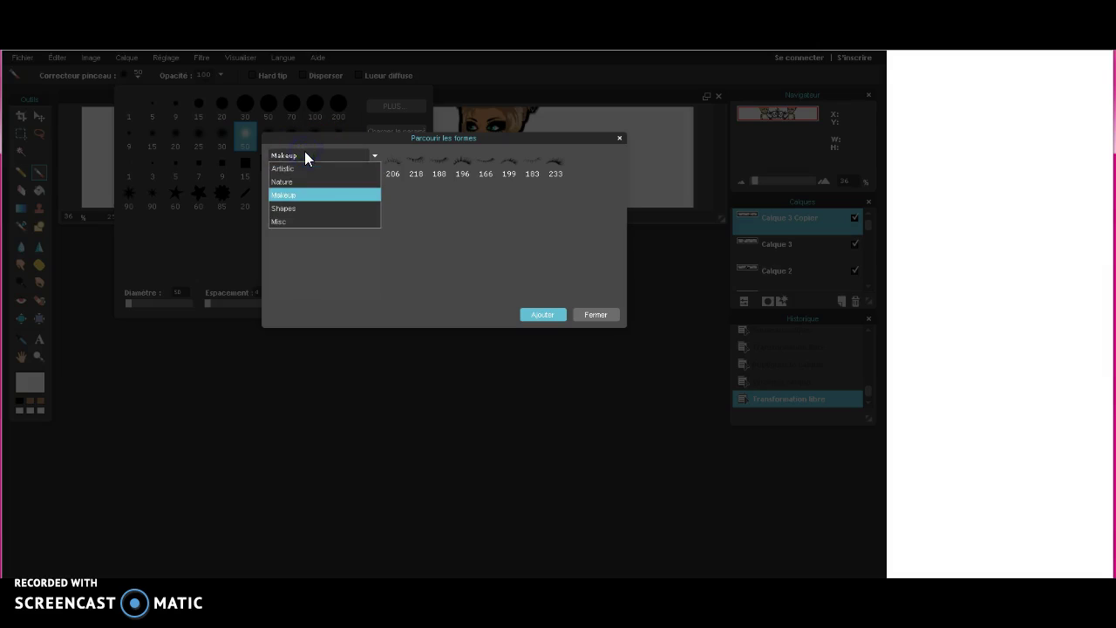
left_click(310, 208)
left_click(310, 206)
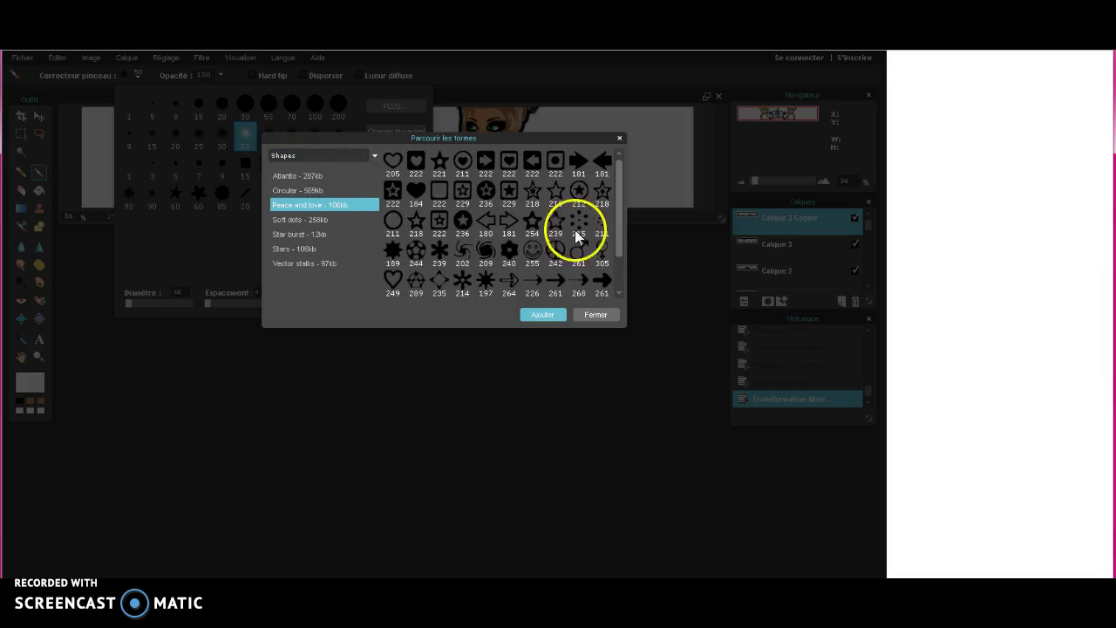
scroll(615, 218, "down", 1)
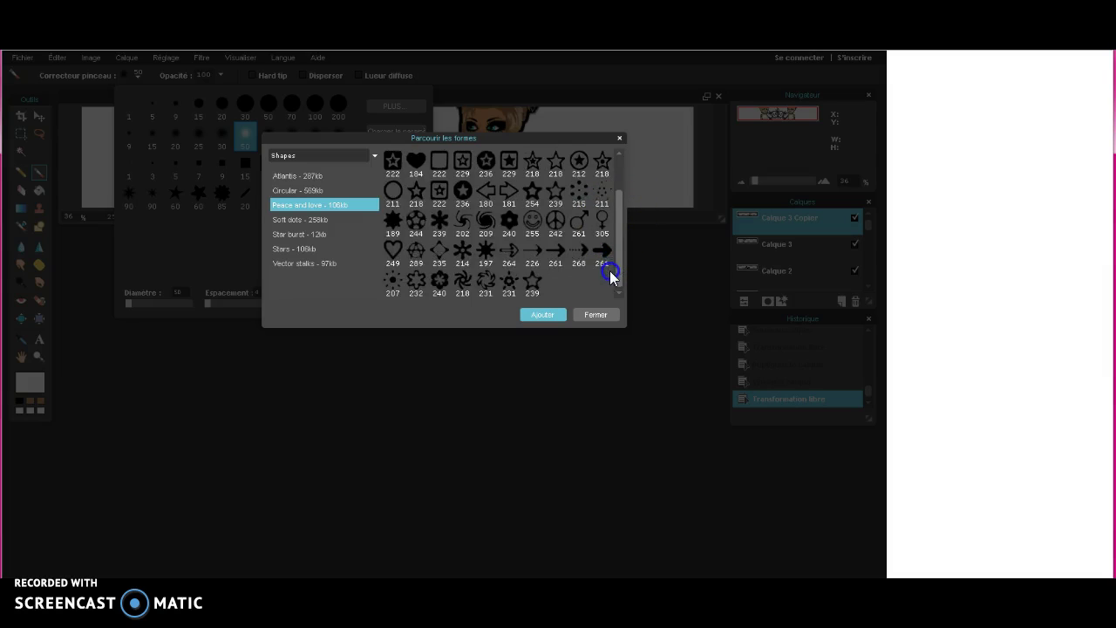
scroll(610, 270, "up", 1)
left_click(609, 186)
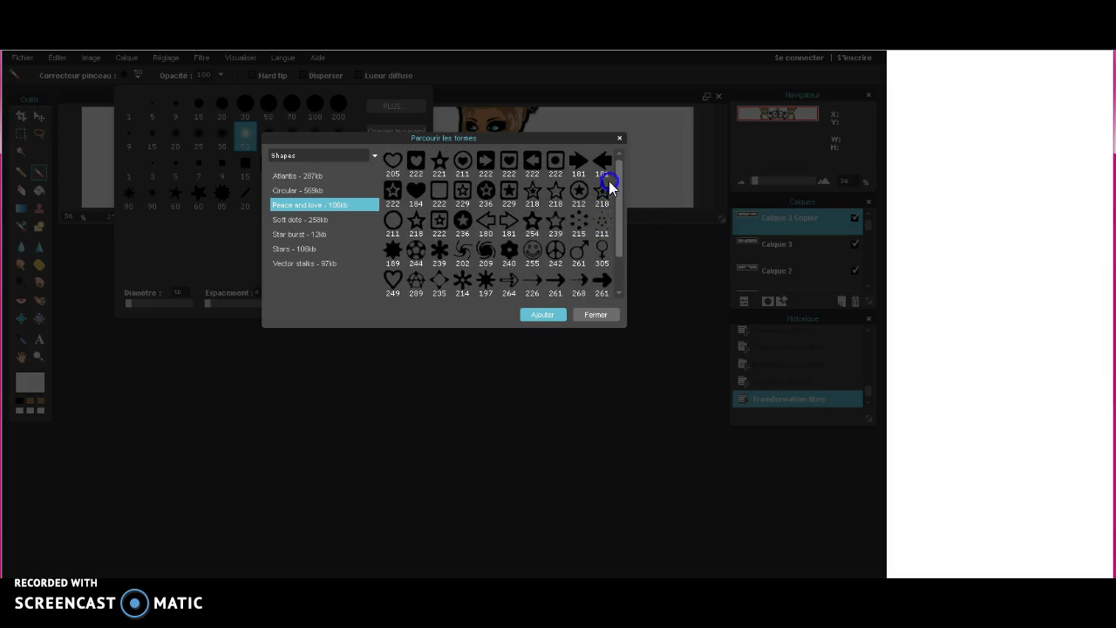
left_click(536, 318)
Choose the solid heart of size 184 as the brush shape
scroll(219, 219, "down", 2)
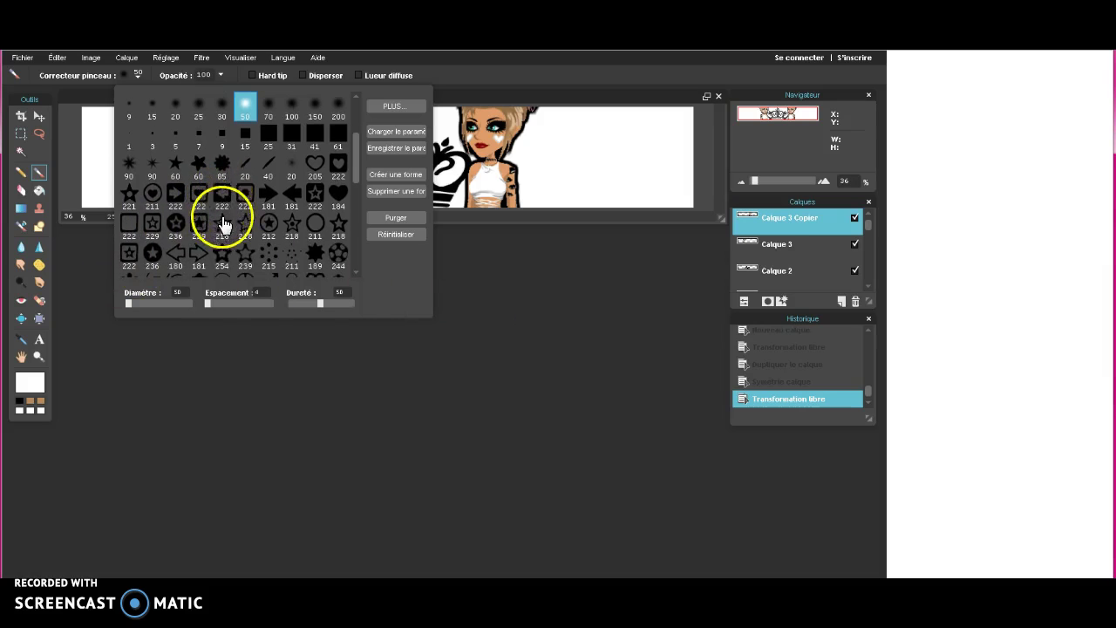
left_click(340, 192)
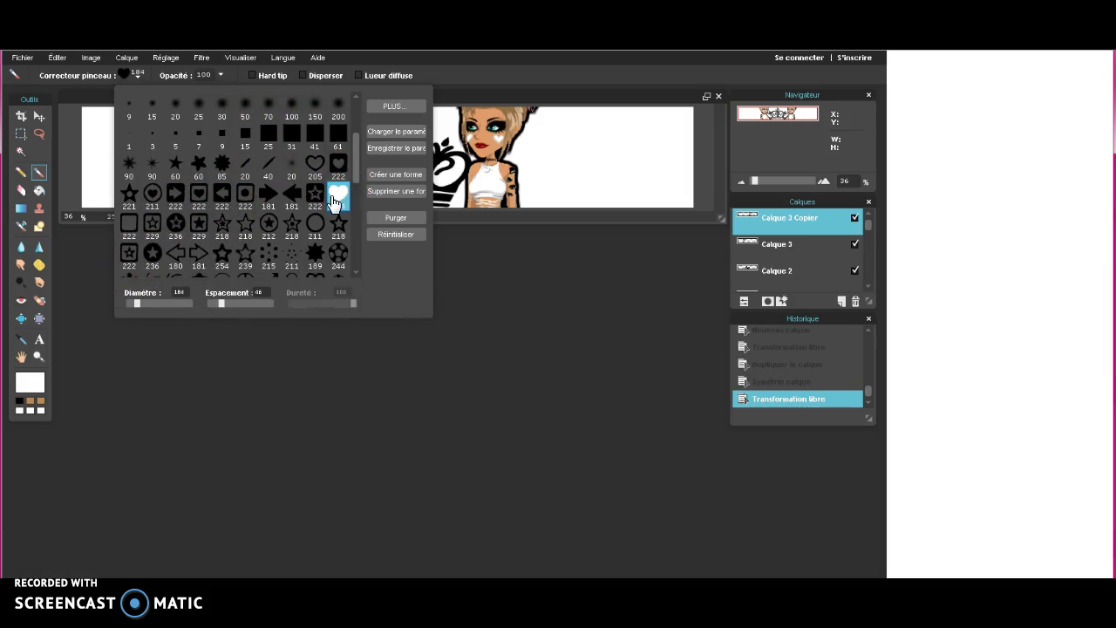
left_click(331, 201)
Examine the Atlantis and Circular sets in the Shapes category of the brush library, and close the library
left_click(376, 108)
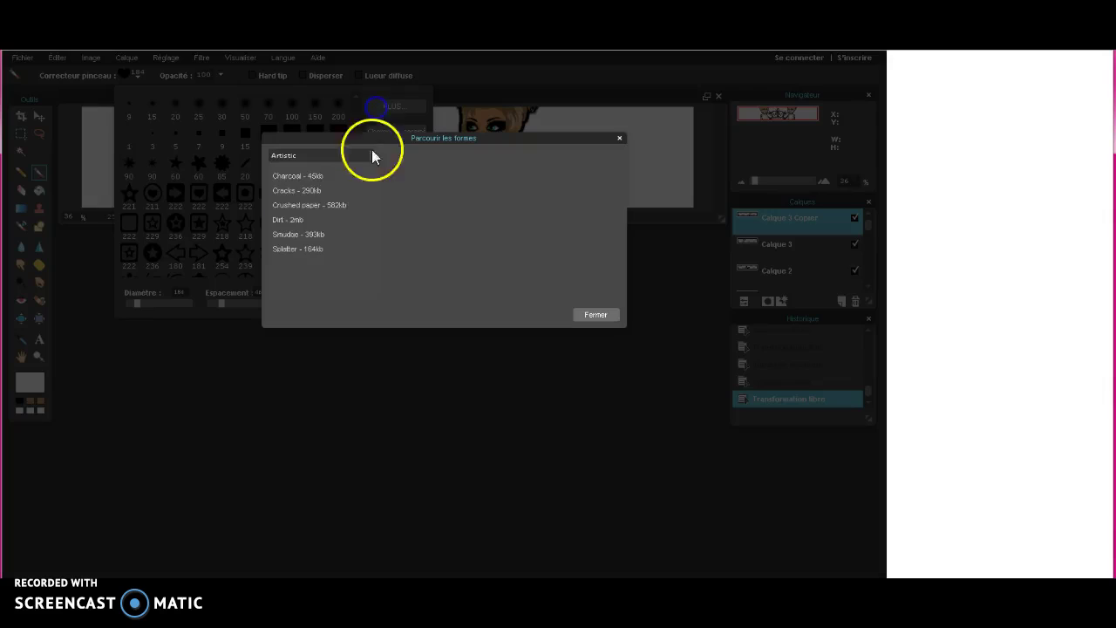
left_click(302, 154)
left_click(294, 211)
left_click(307, 181)
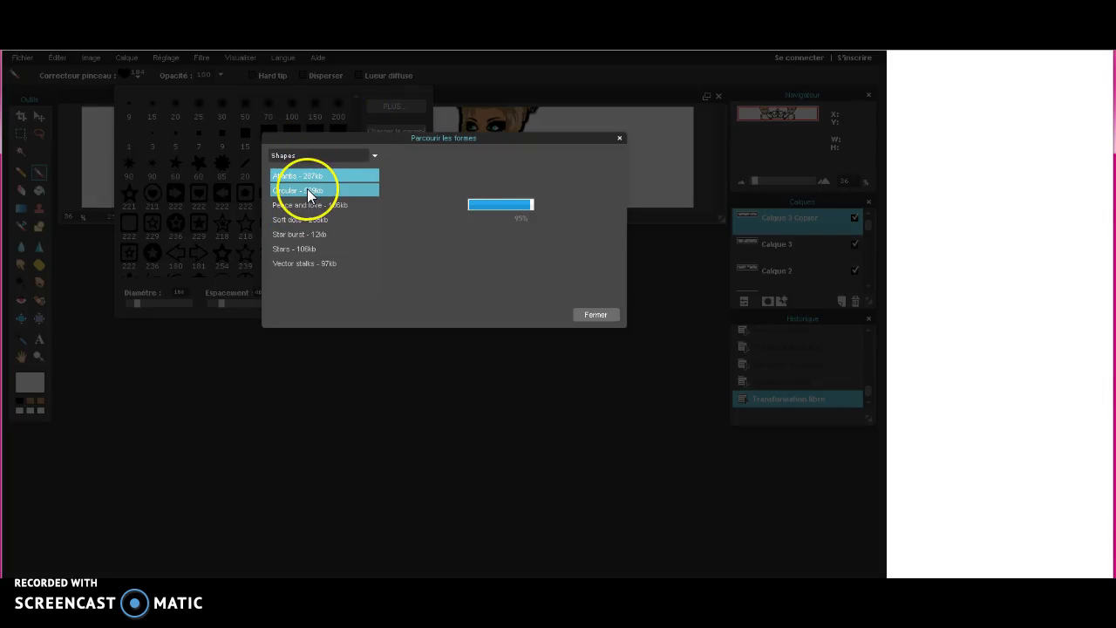
left_click(307, 181)
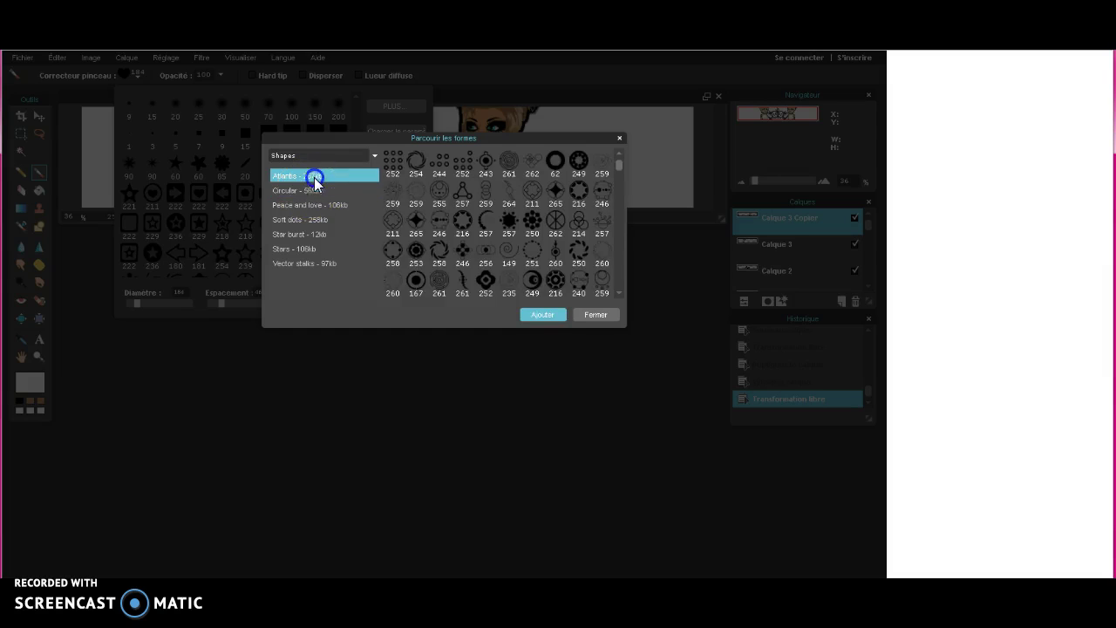
left_click(312, 189)
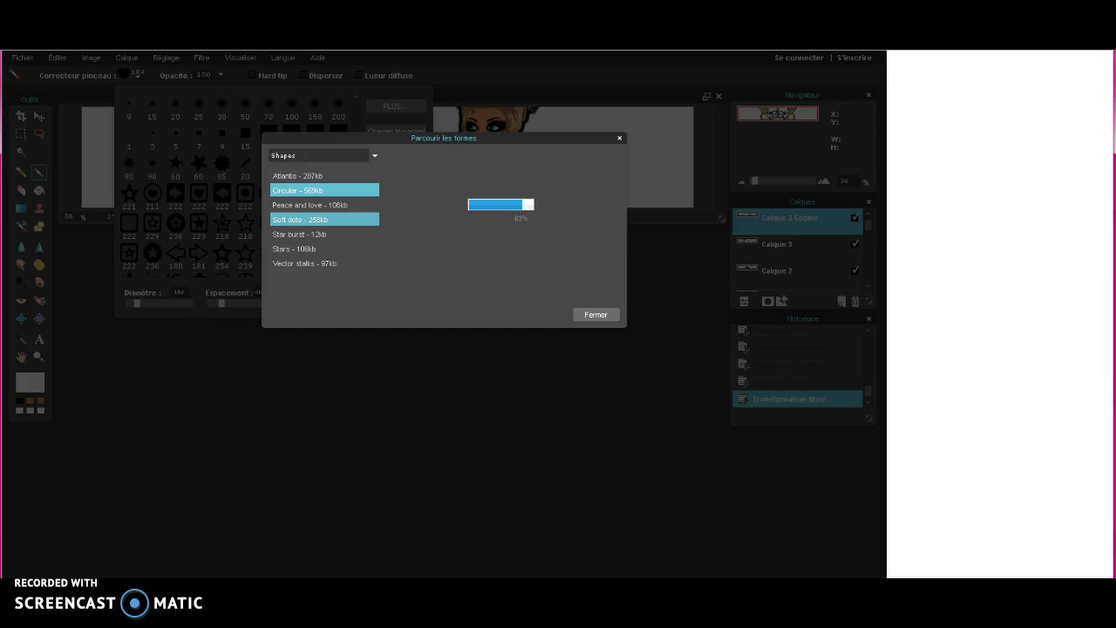
left_click(229, 229)
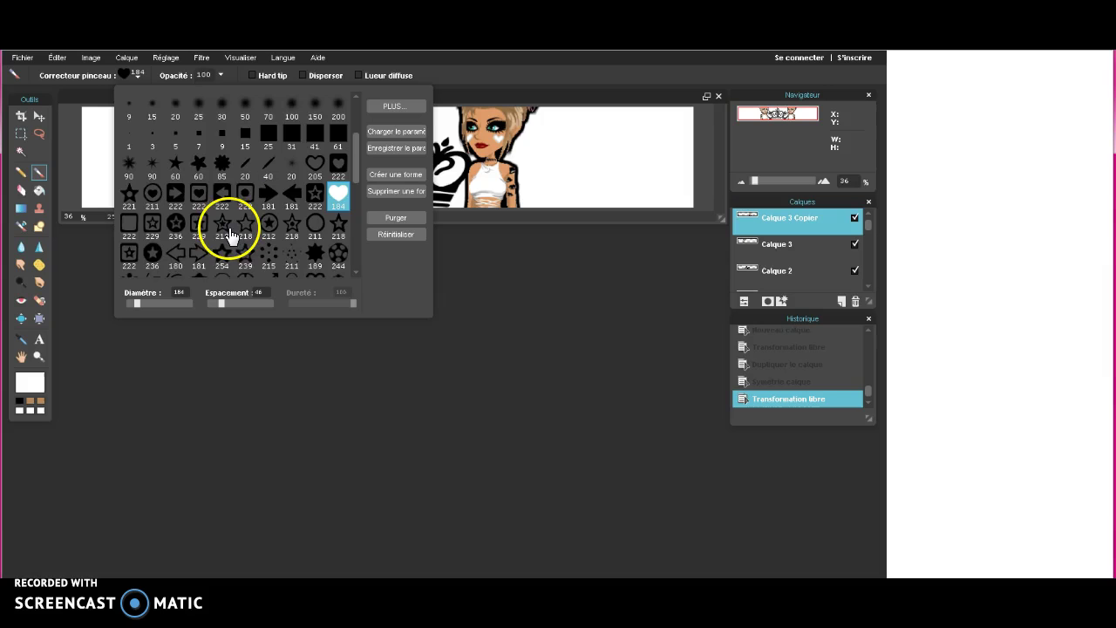
scroll(229, 234, "down", 3)
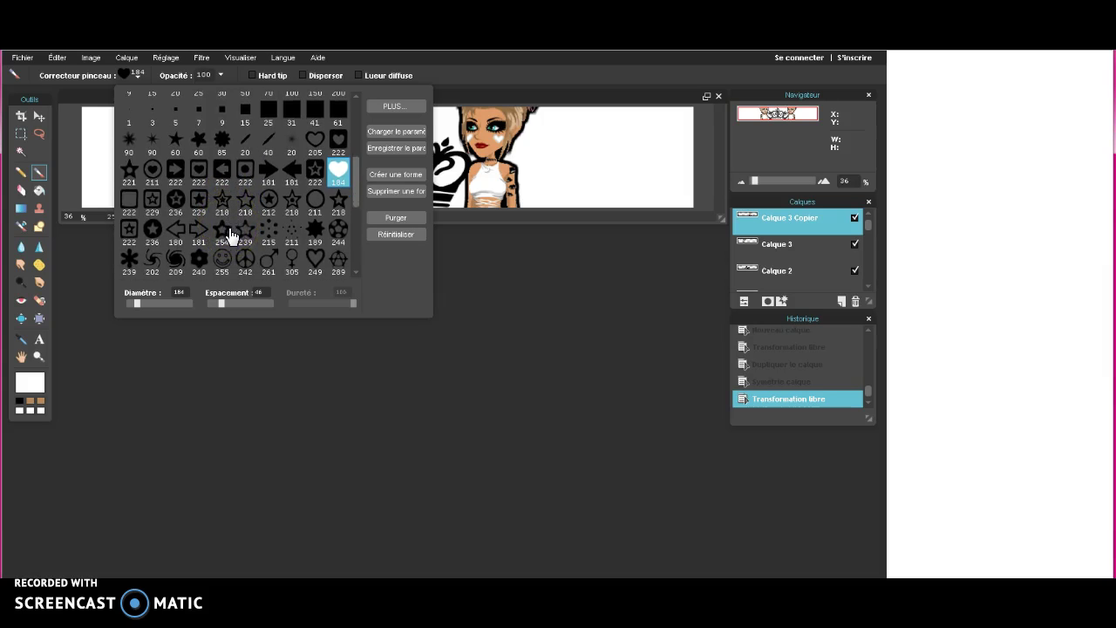
left_click(225, 225)
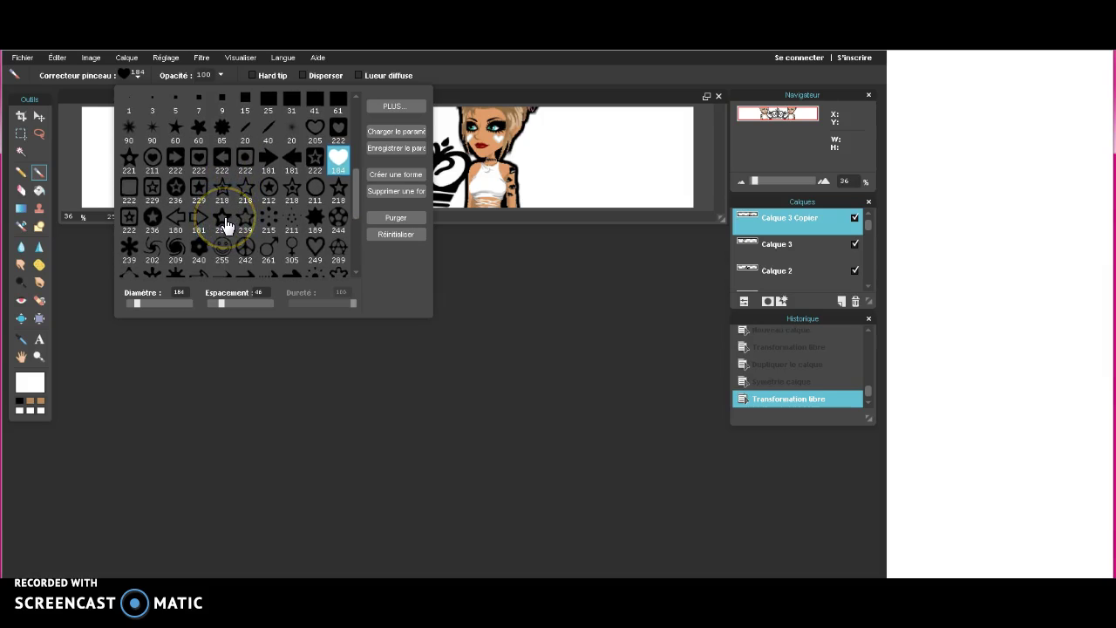
scroll(250, 219, "down", 1)
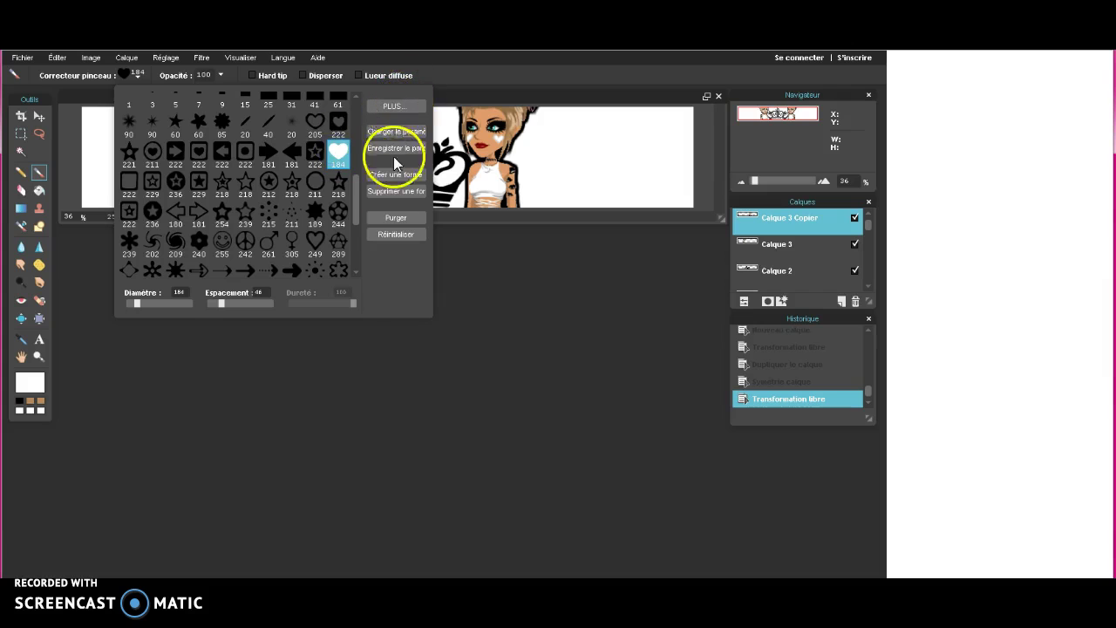
left_click(273, 357)
Set the heart brush's diameter to 151 and choose the light brown swatch as the paint colour
left_click(135, 77)
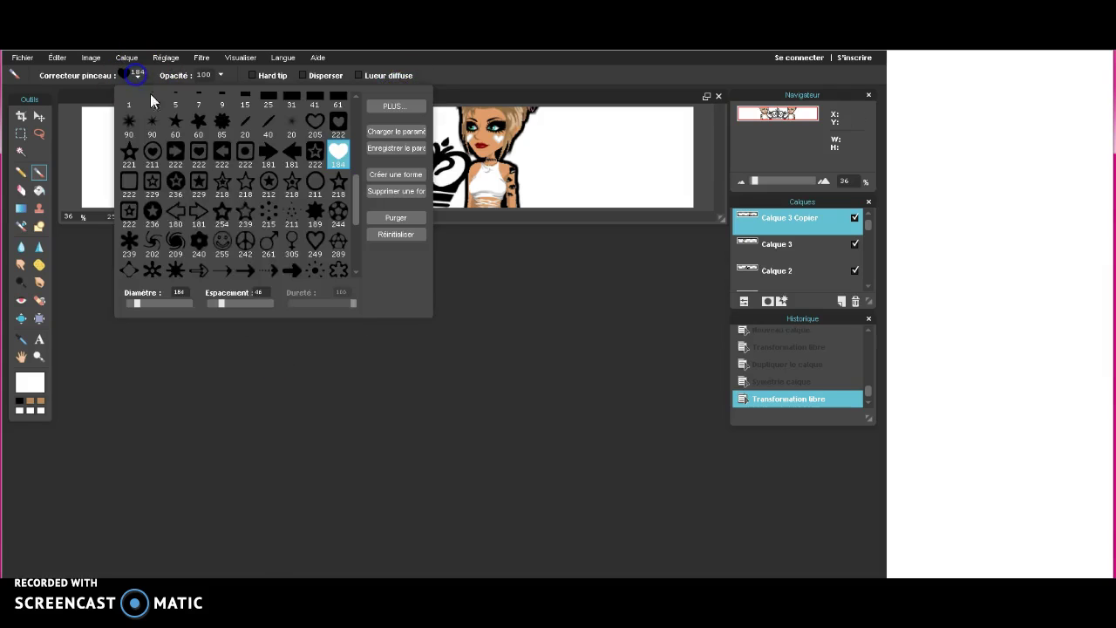
left_click_drag(148, 307, 130, 303)
left_click(136, 302)
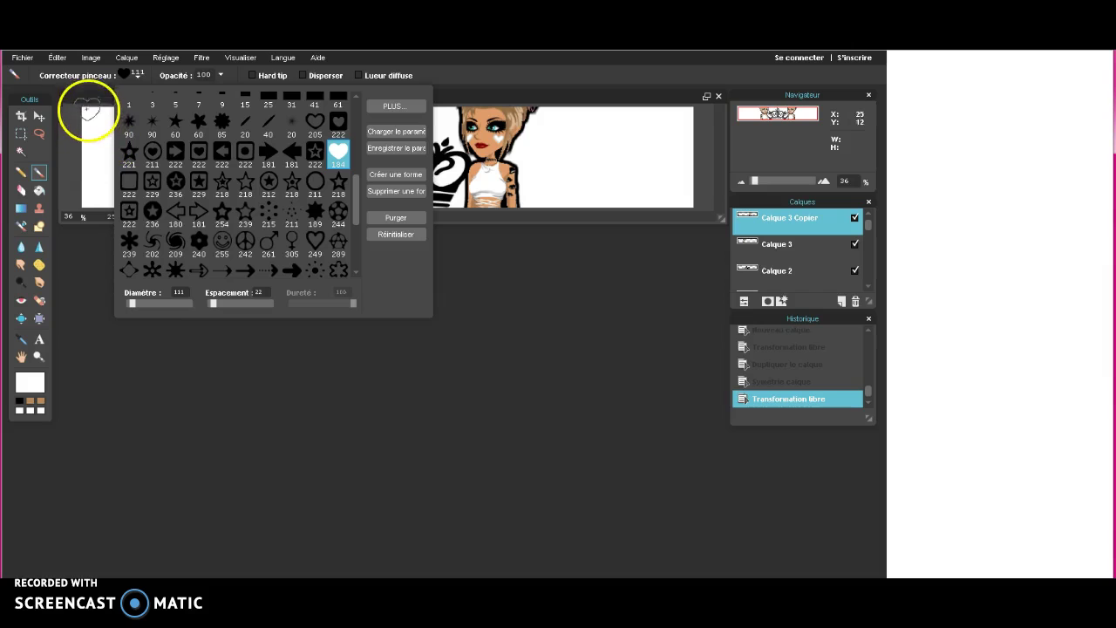
left_click(22, 402)
left_click(35, 405)
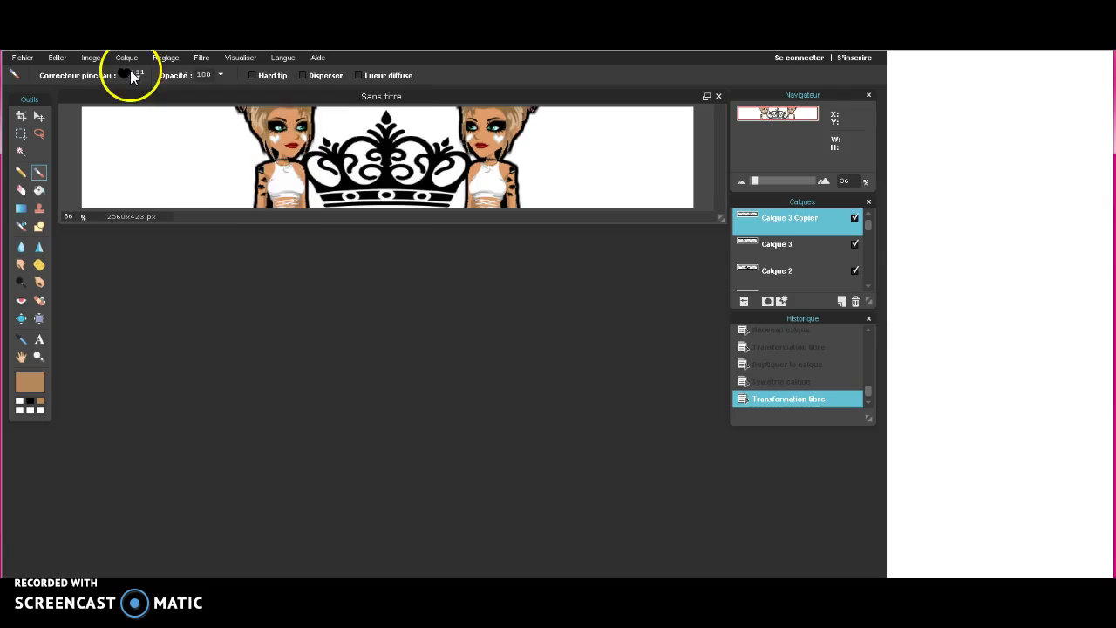
left_click(131, 75)
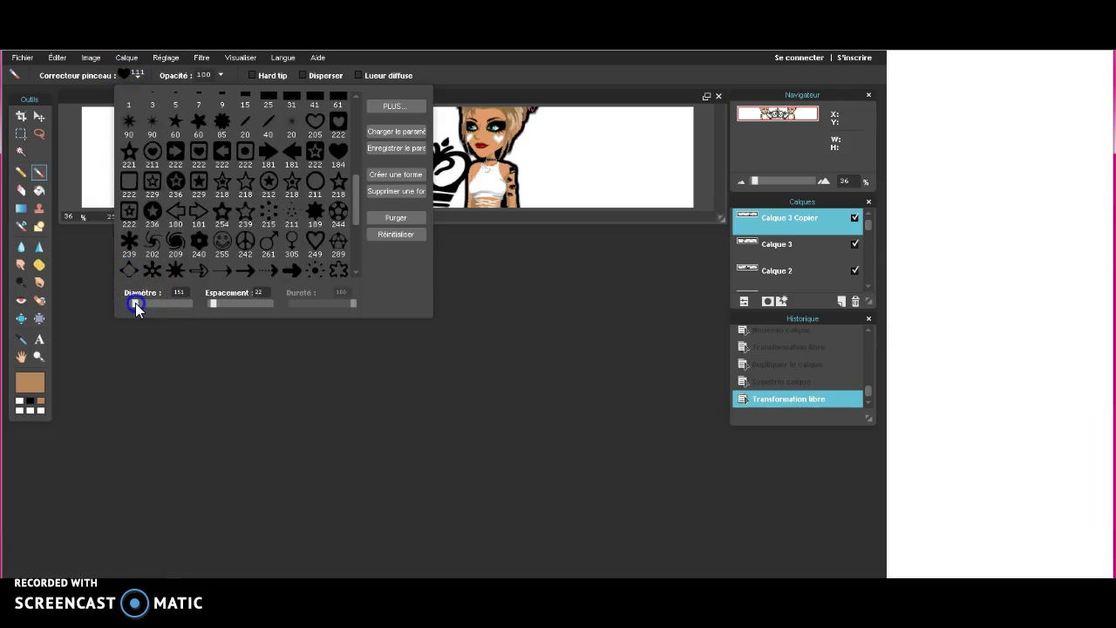
left_click(99, 318)
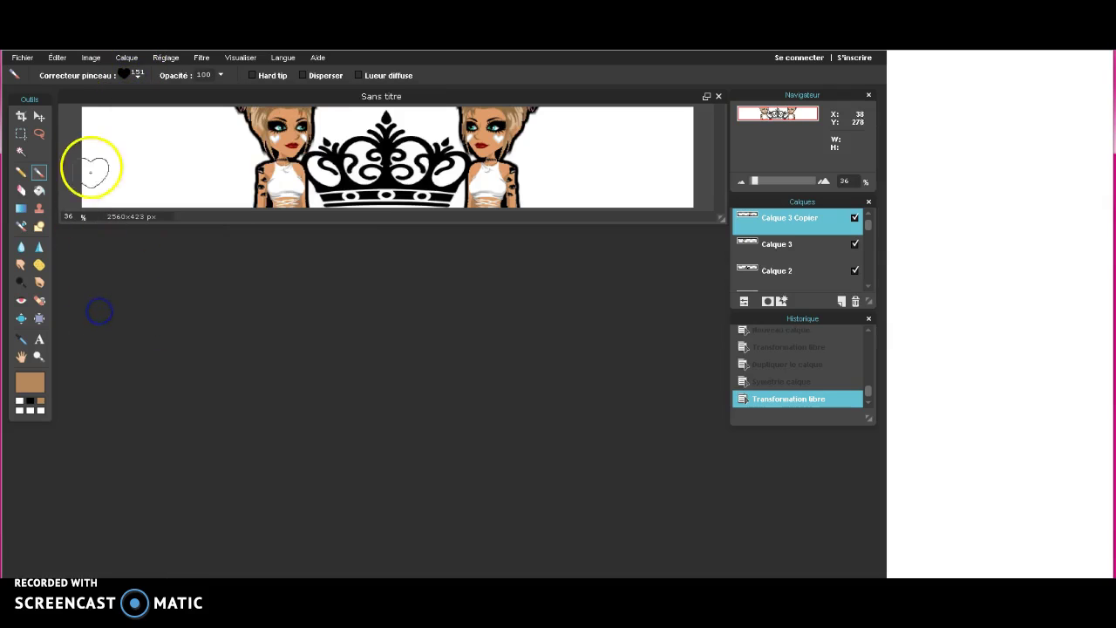
Stamp light brown hearts scattered across the white area between the canvas's left edge and the left avatar
left_click(88, 116)
left_click(144, 151)
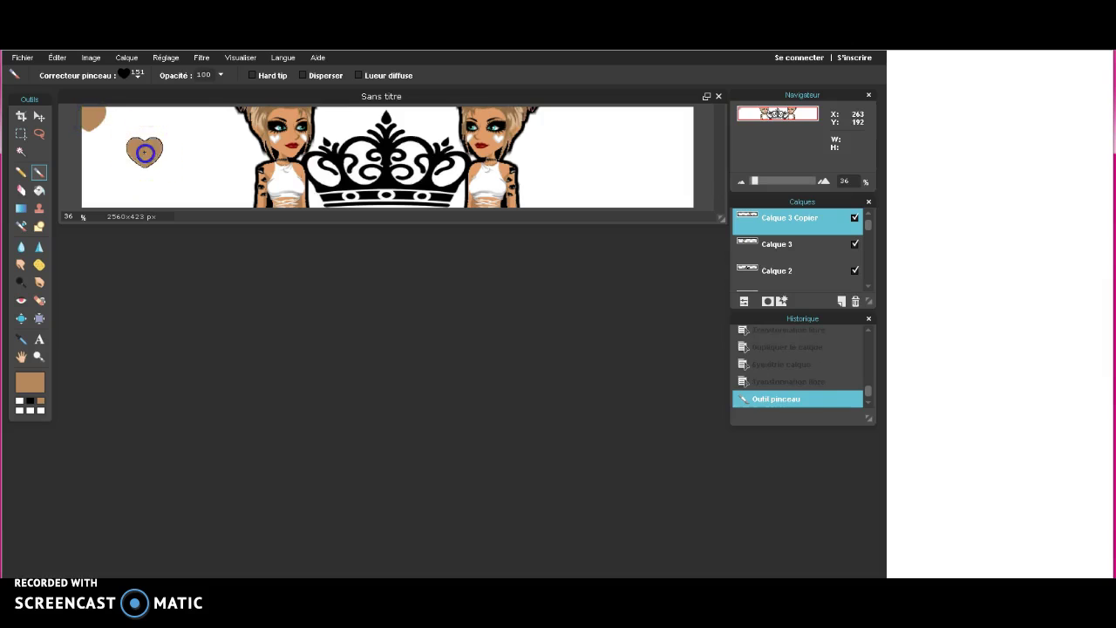
left_click(201, 117)
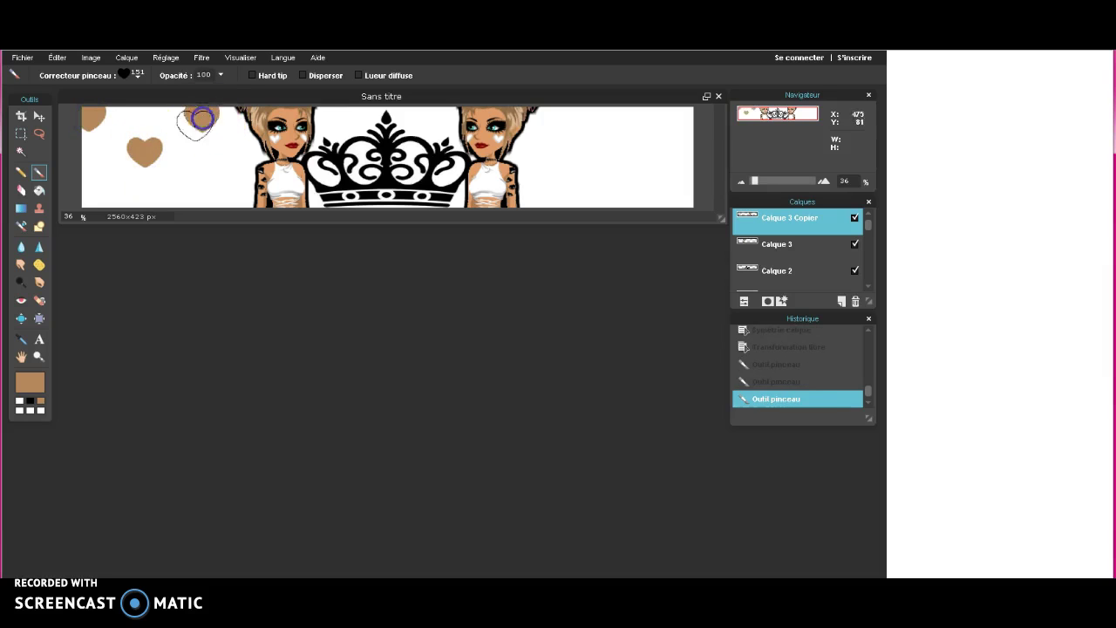
left_click(132, 112)
left_click(94, 191)
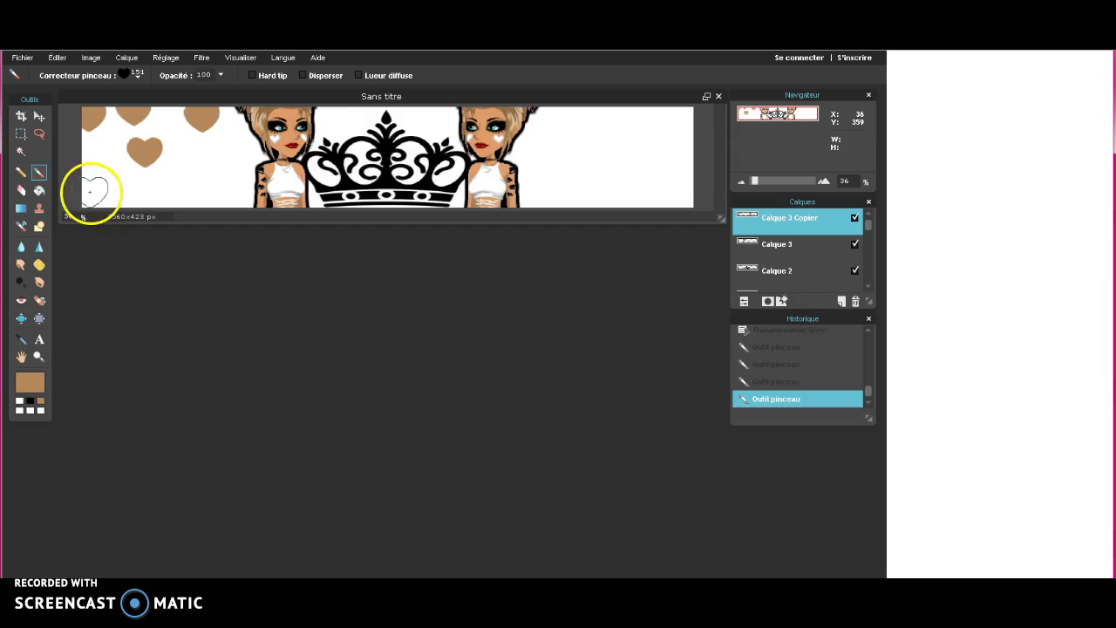
left_click(193, 179)
left_click(137, 194)
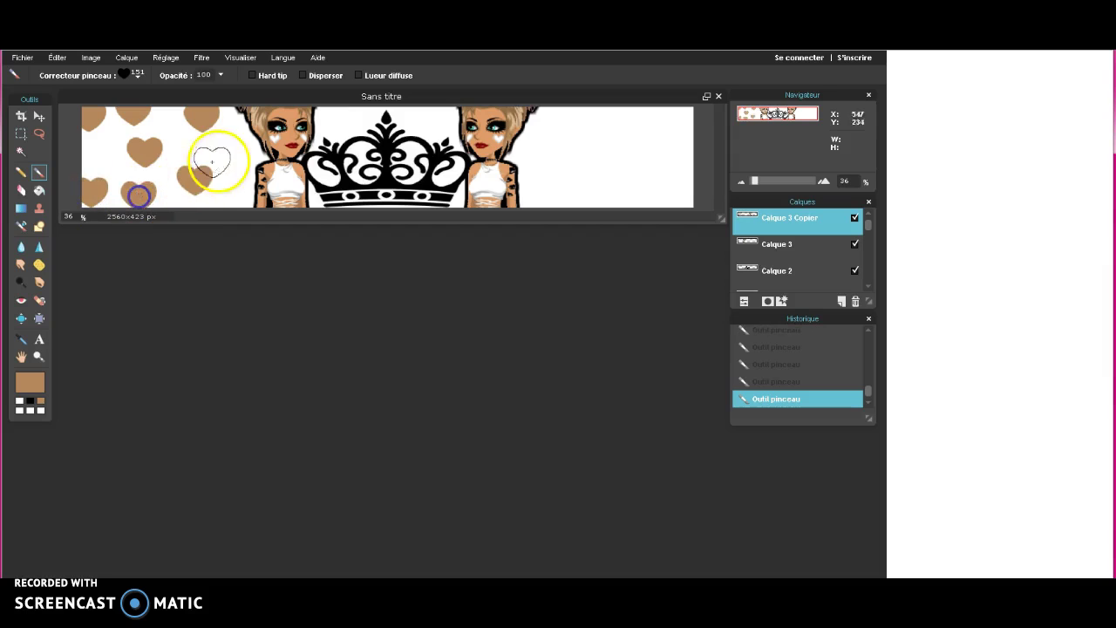
left_click(235, 155)
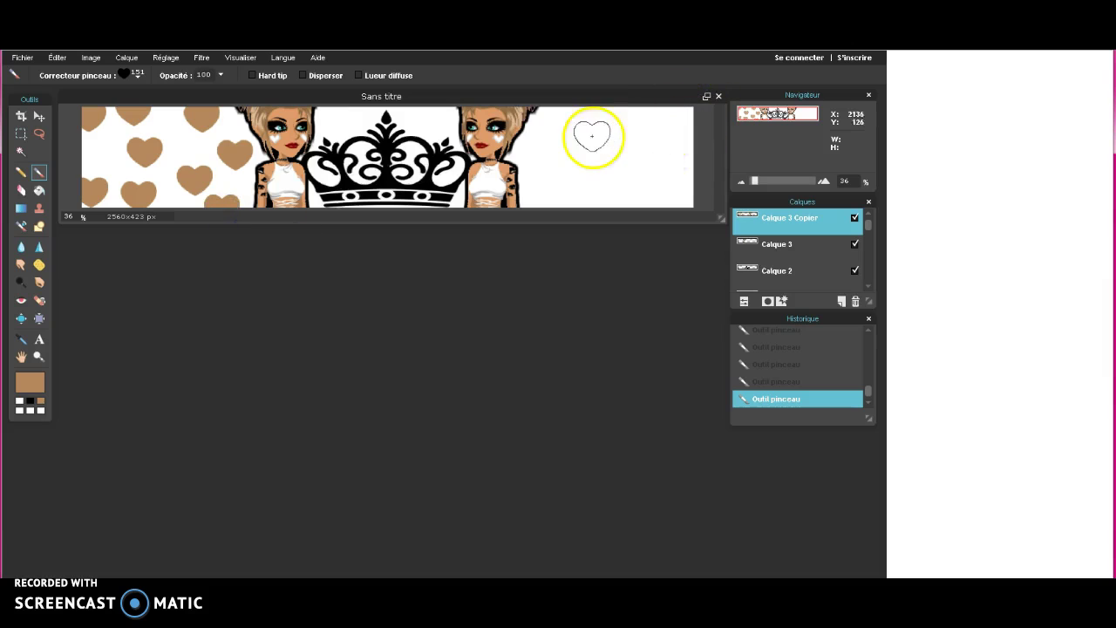
Stamp light brown hearts scattered across the white area between the right avatar and the canvas's right edge
left_click(561, 117)
left_click(653, 125)
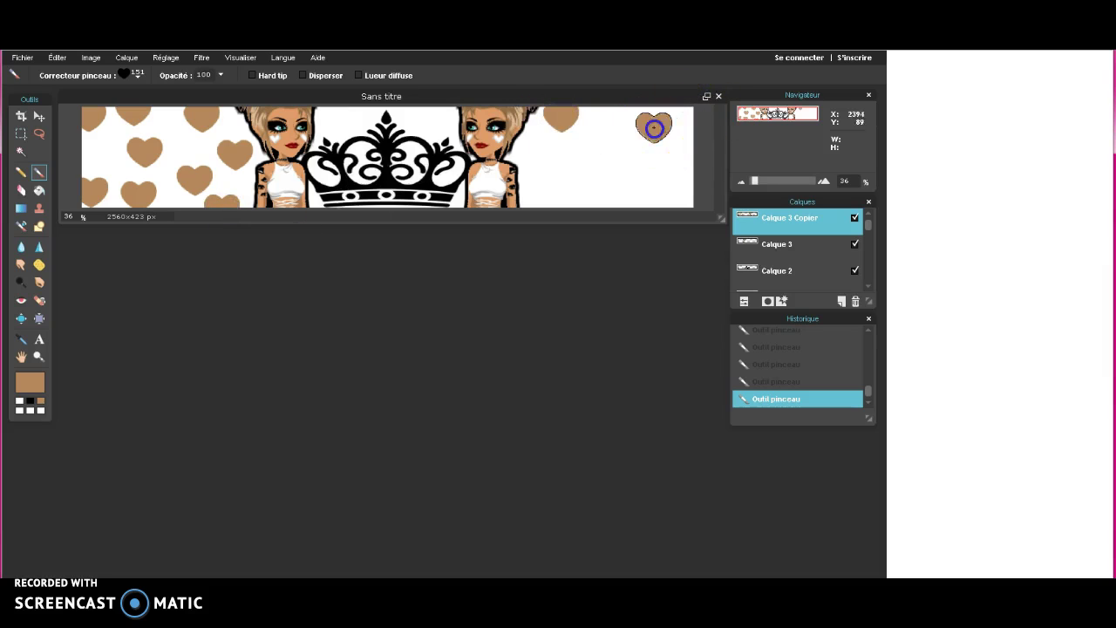
left_click(669, 198)
left_click(578, 192)
left_click(606, 154)
left_click(677, 163)
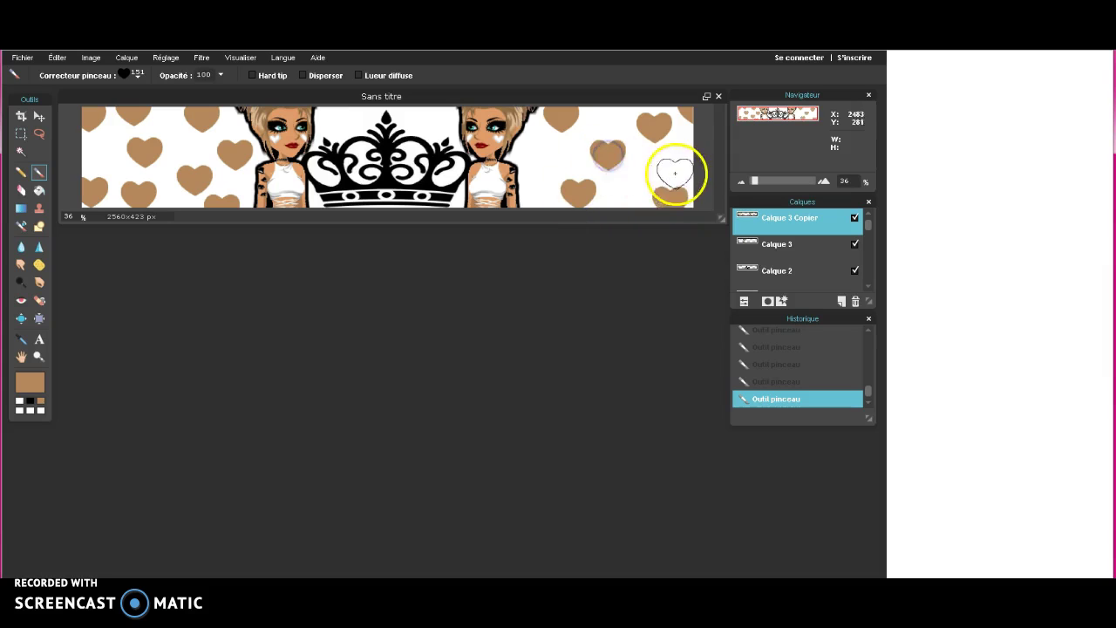
left_click(624, 195)
left_click(542, 163)
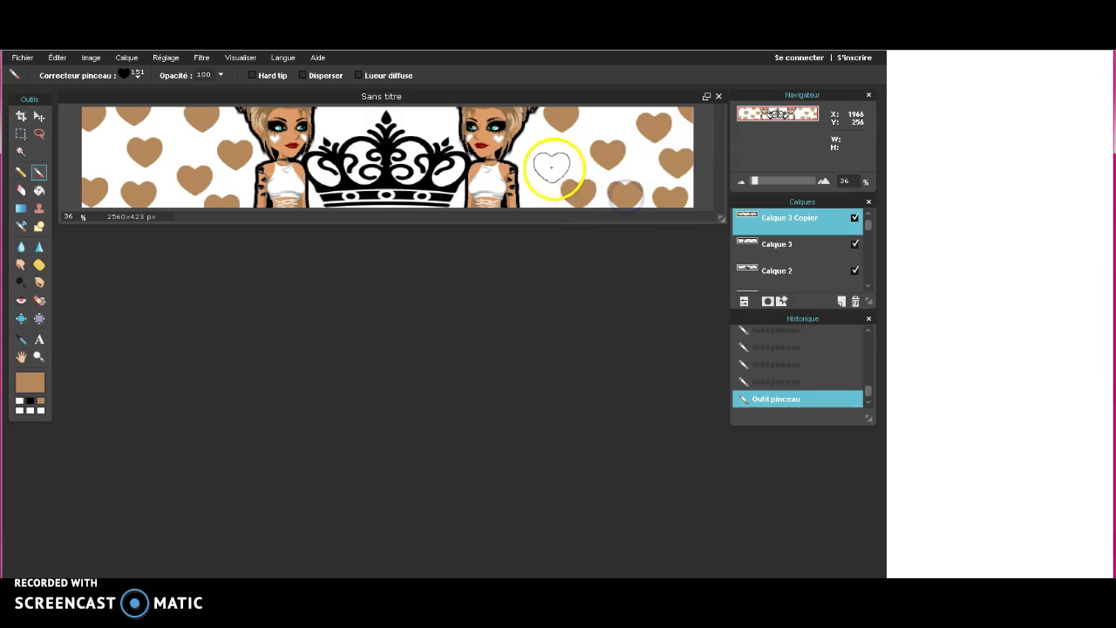
left_click(595, 155)
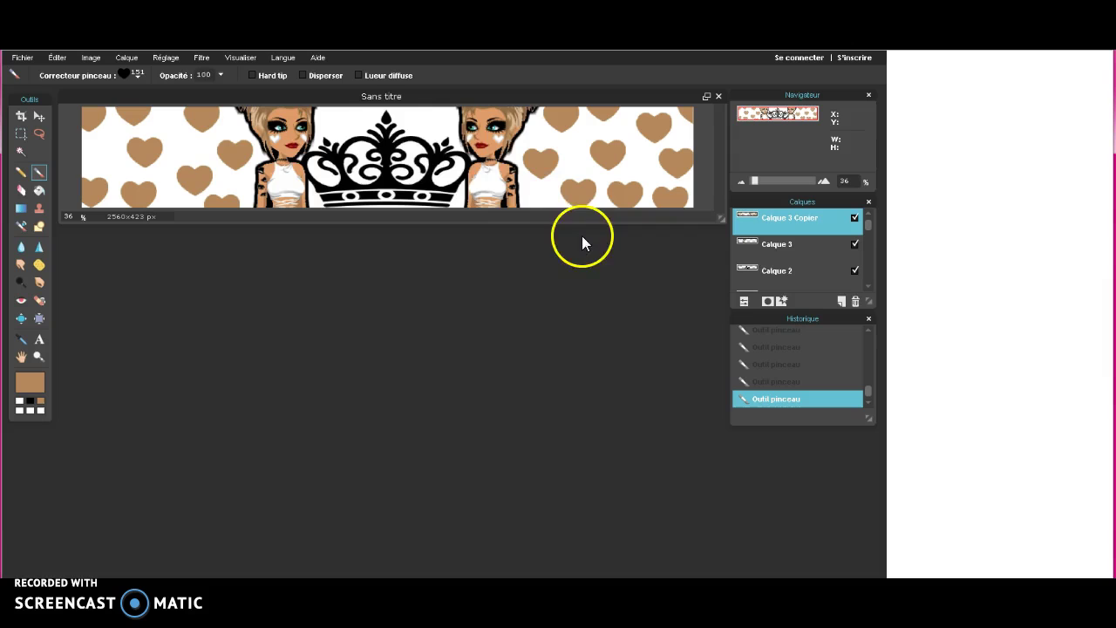
Reduce the heart brush's diameter to 91 and stamp one small light brown heart on each side of the crown's tip
left_click(137, 77)
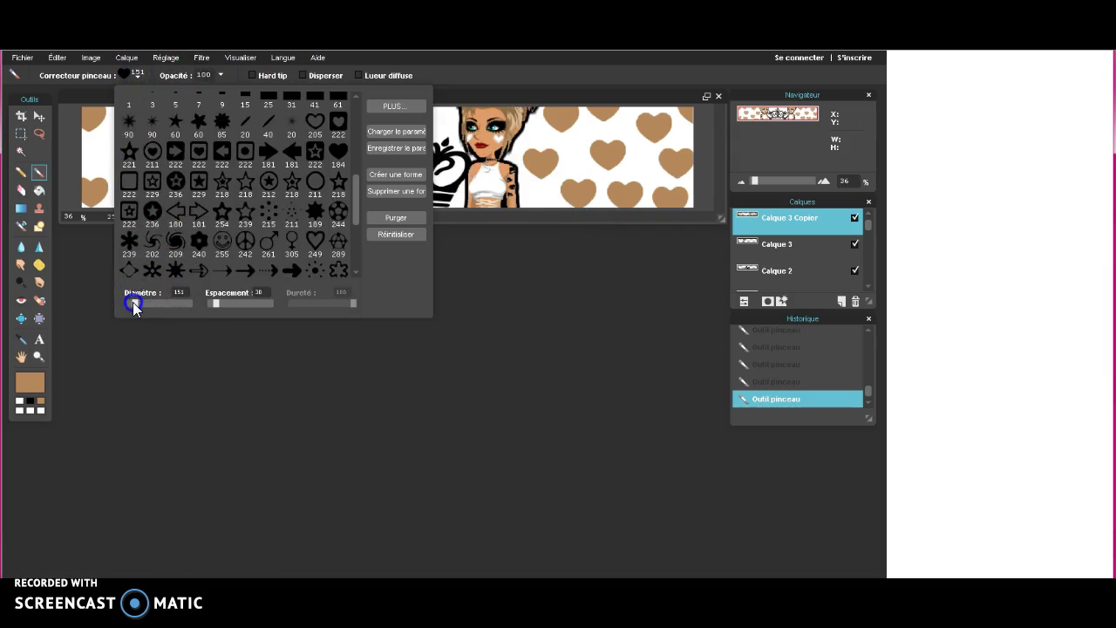
left_click_drag(132, 309, 130, 310)
left_click(366, 340)
left_click(428, 119)
left_click(340, 120)
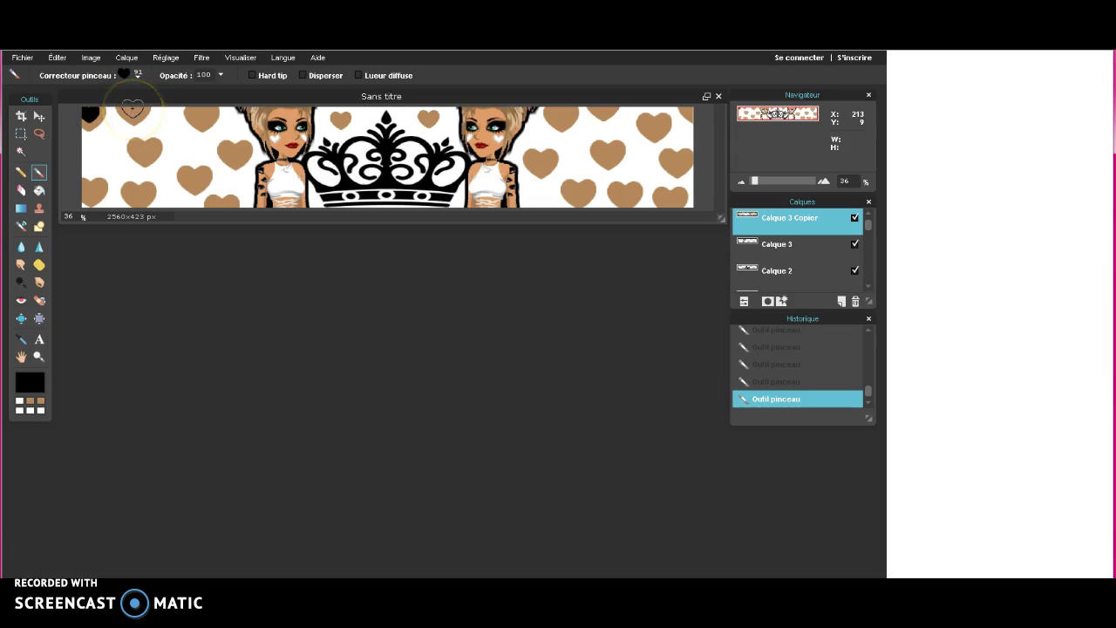
Stamp a smaller black heart inside each large light brown heart on both sides of the banner
left_click(132, 109)
left_click(200, 114)
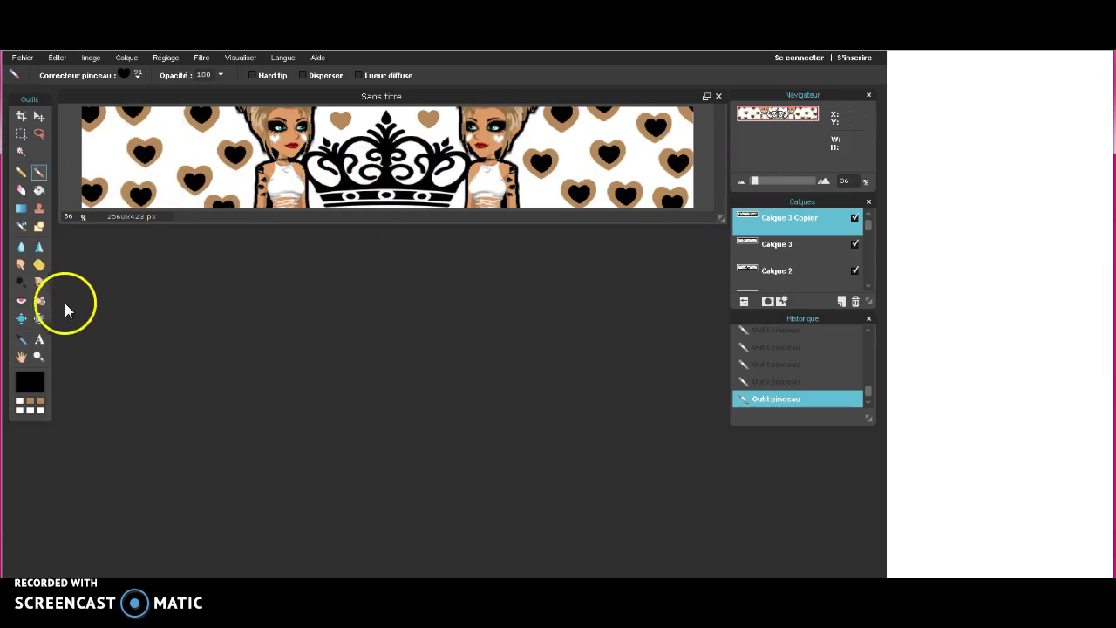
Add the text "Myvid Forfun" over the crown with a size of 45
left_click(39, 340)
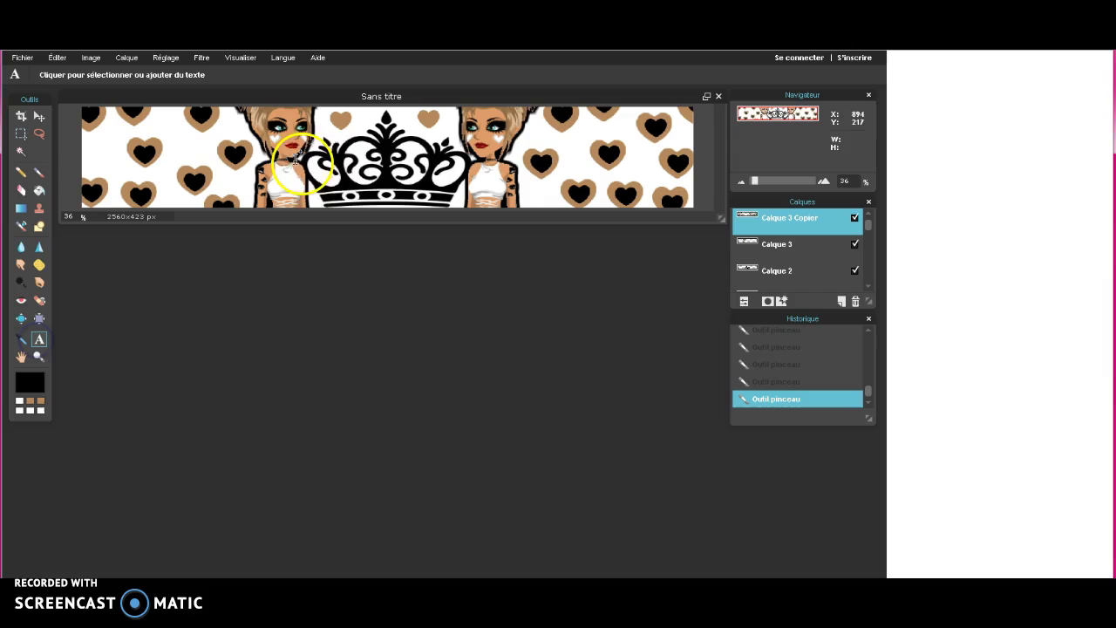
left_click(334, 156)
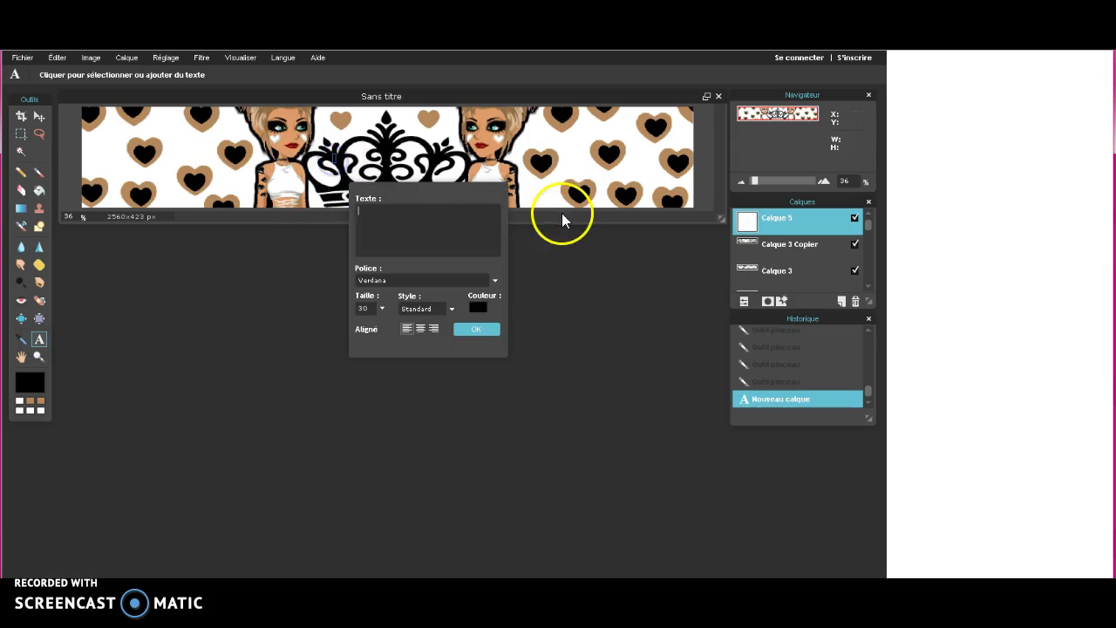
type("Myvid")
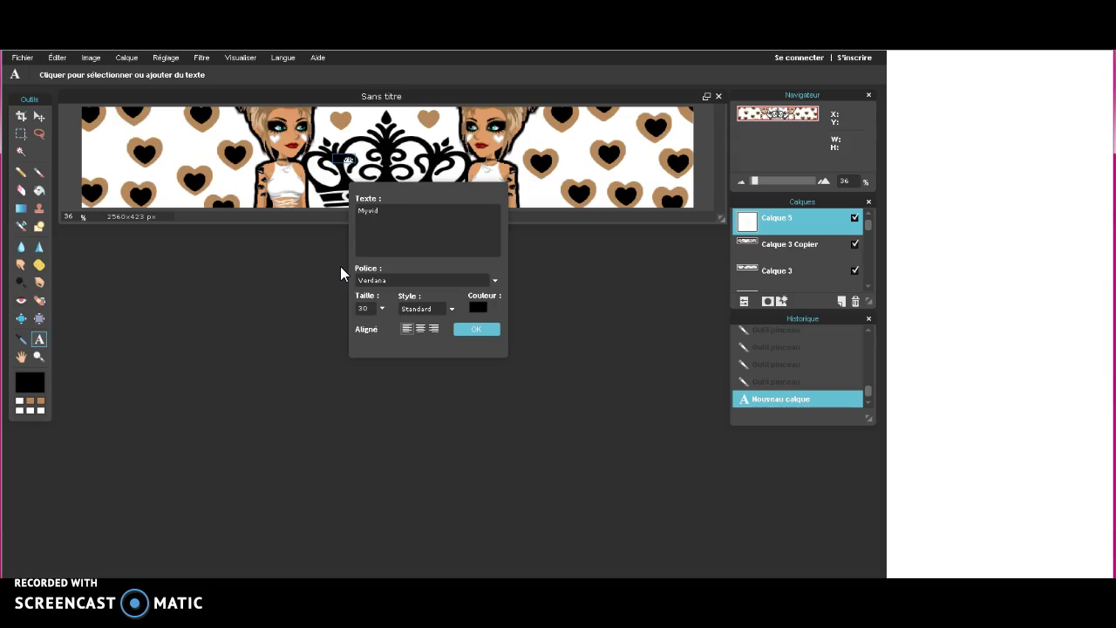
type(" Forfun")
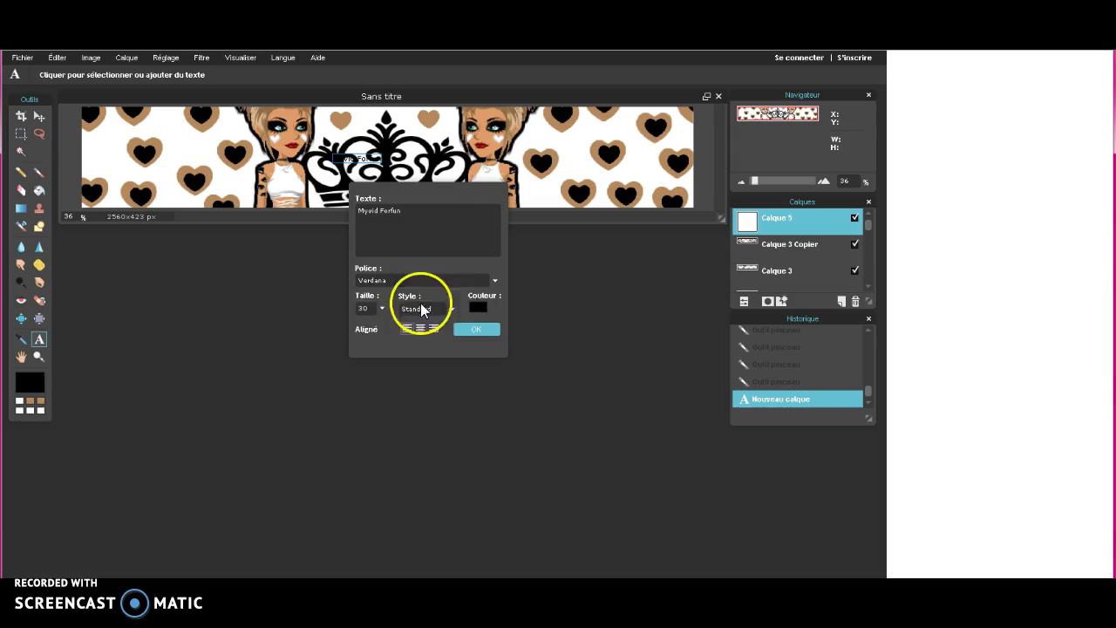
left_click(366, 307)
key("BackSpace")
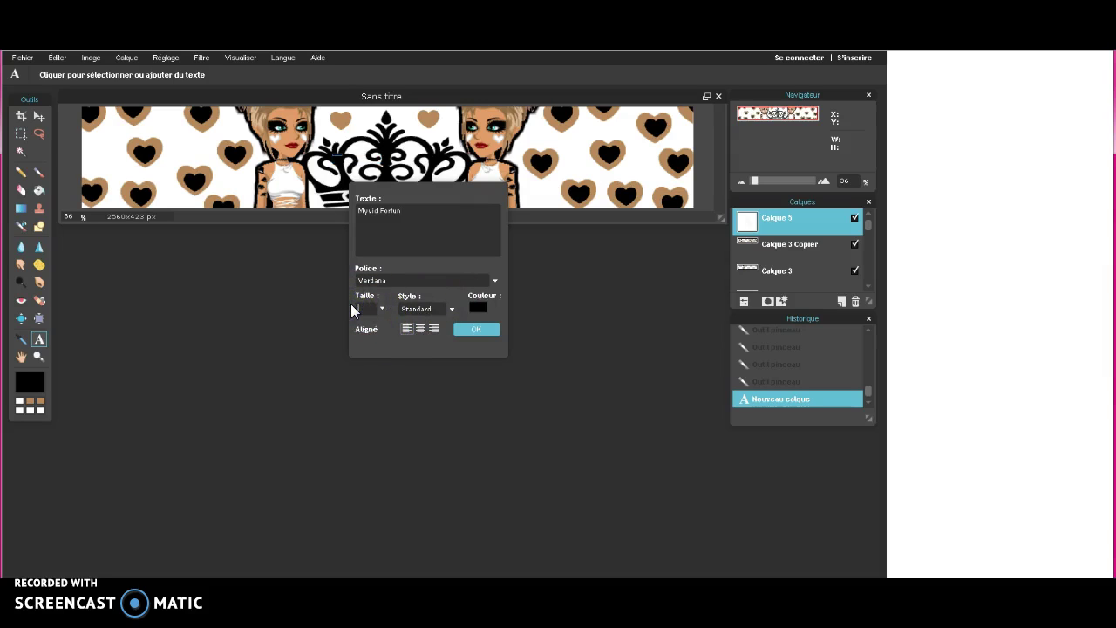
type("45")
Set the text's colour to white and its style to Gras
left_click(472, 307)
left_click(374, 225)
left_click(320, 256)
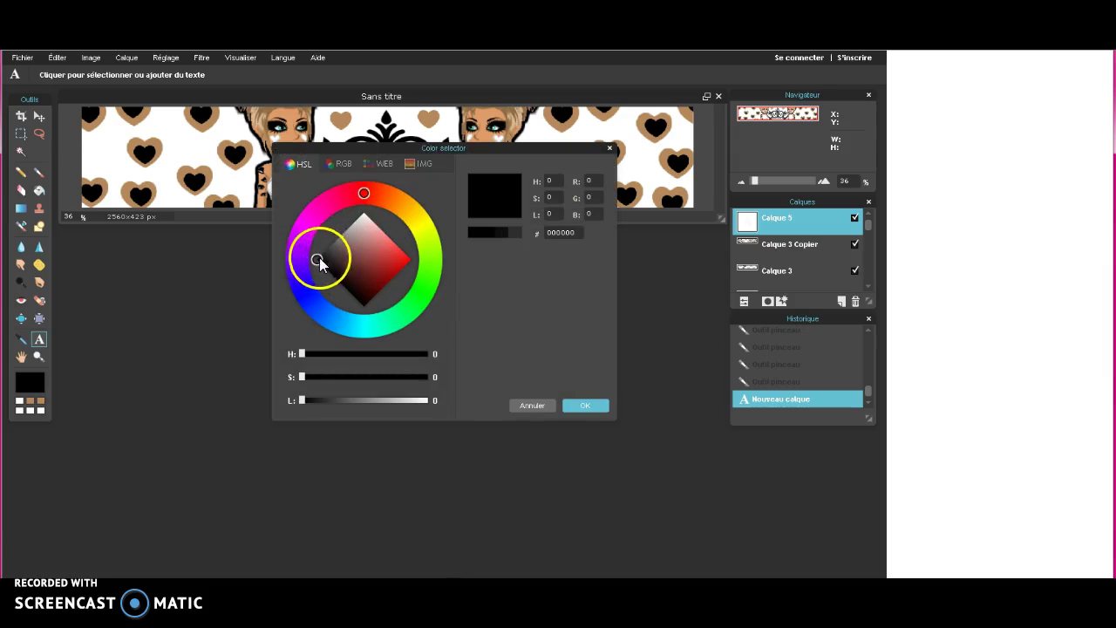
left_click(375, 199)
left_click(582, 408)
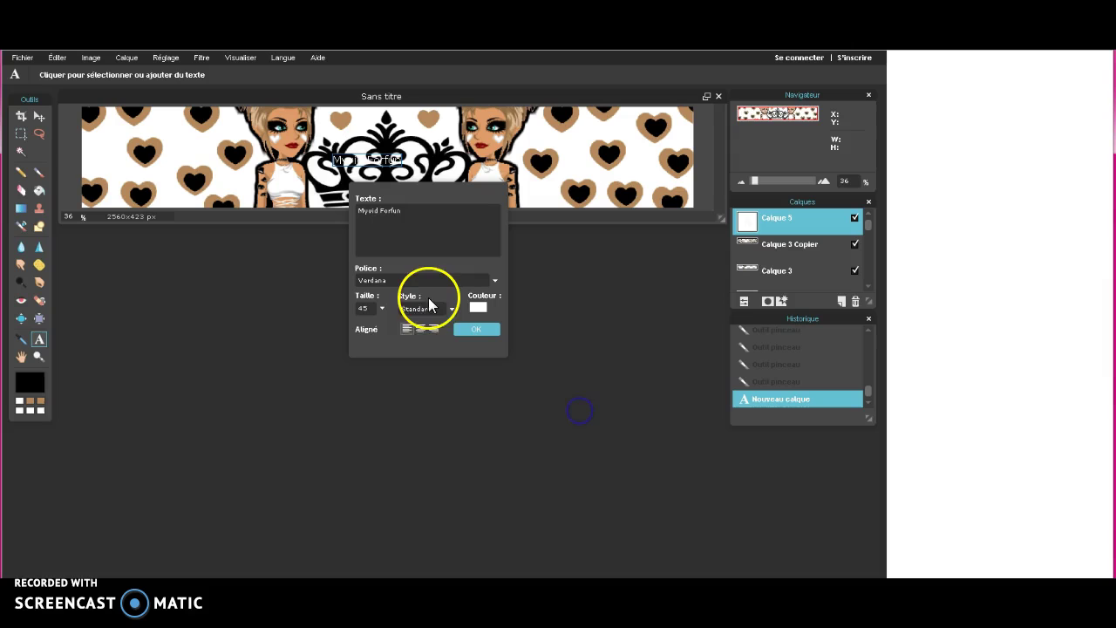
left_click(437, 309)
left_click(429, 336)
left_click(397, 126)
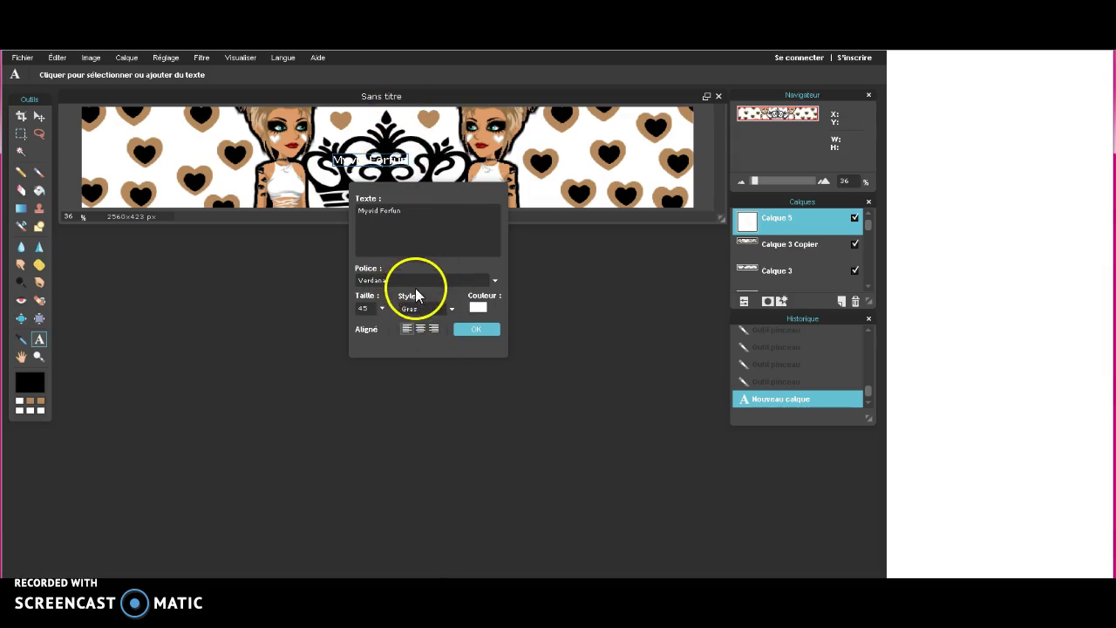
Change the text's font to Comic Sans MS and its style to Standard
left_click(415, 283)
scroll(495, 311, "down", 2)
left_click_drag(497, 307, 494, 318)
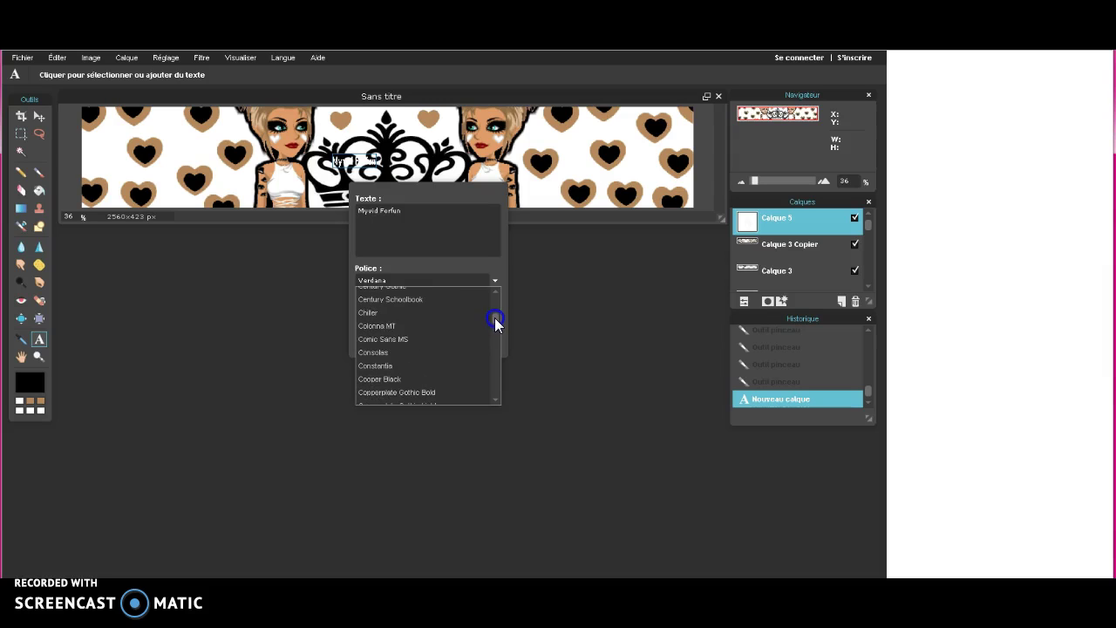
left_click(425, 338)
left_click(425, 310)
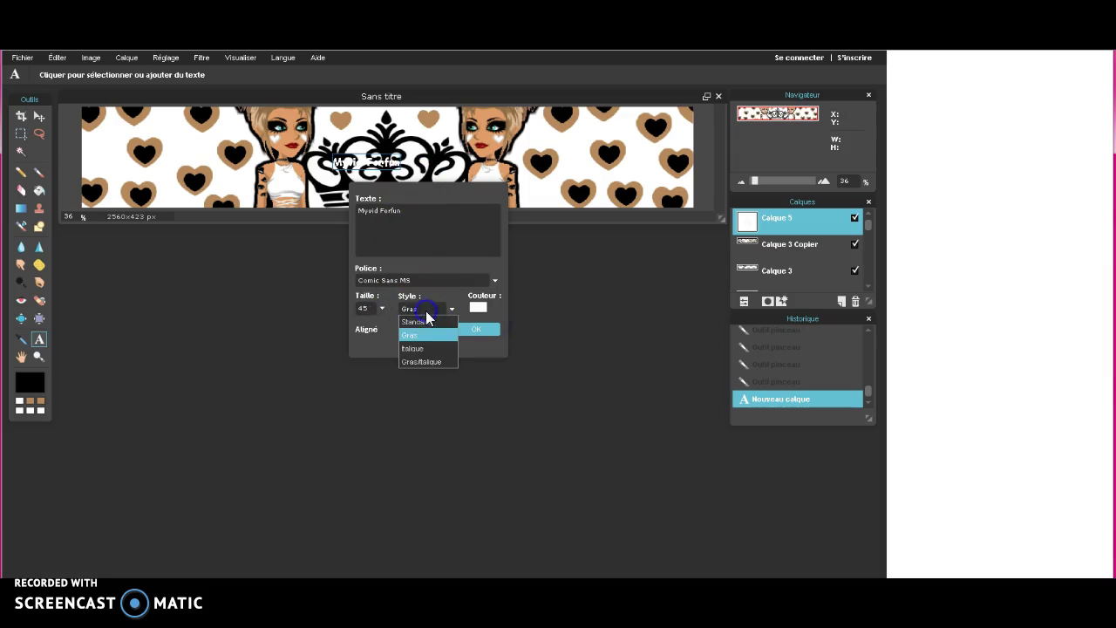
left_click(425, 323)
Colour the text brown (#805932) and move it to the centre of the crown, just above the base band
left_click_drag(400, 165, 409, 161)
left_click(478, 307)
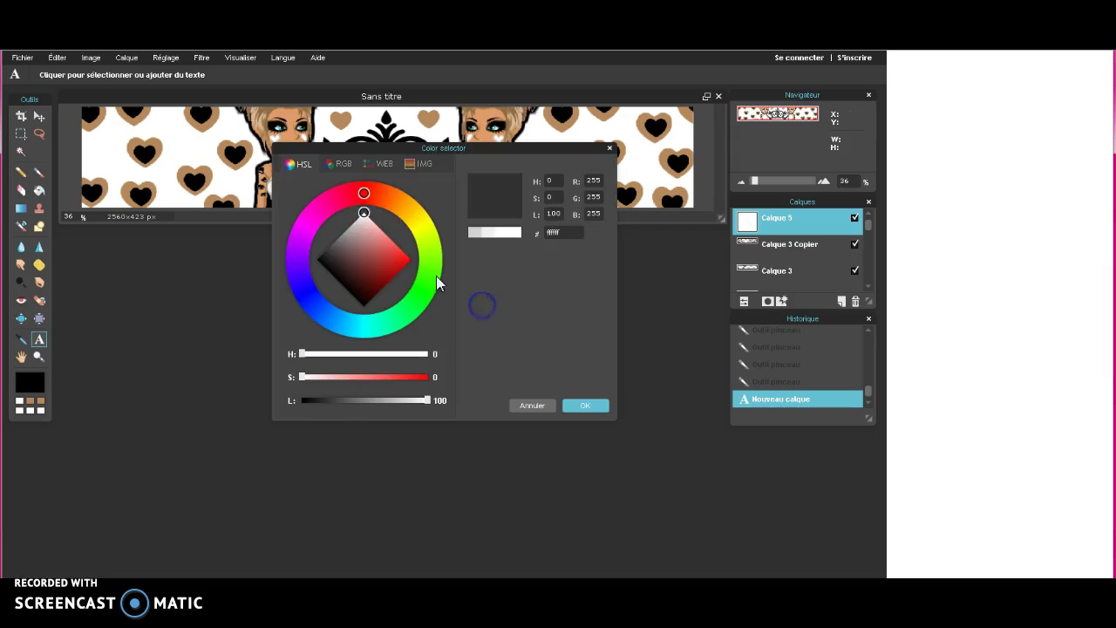
left_click(339, 200)
mouse_move(339, 201)
left_mouse_down()
mouse_move(359, 192)
mouse_move(410, 212)
mouse_move(373, 322)
mouse_move(305, 211)
left_mouse_up()
left_click(334, 200)
mouse_move(349, 194)
left_mouse_down()
mouse_move(302, 282)
mouse_move(340, 319)
mouse_move(364, 324)
mouse_move(408, 291)
mouse_move(405, 302)
mouse_move(346, 308)
mouse_move(313, 231)
mouse_move(349, 185)
mouse_move(395, 202)
left_mouse_up()
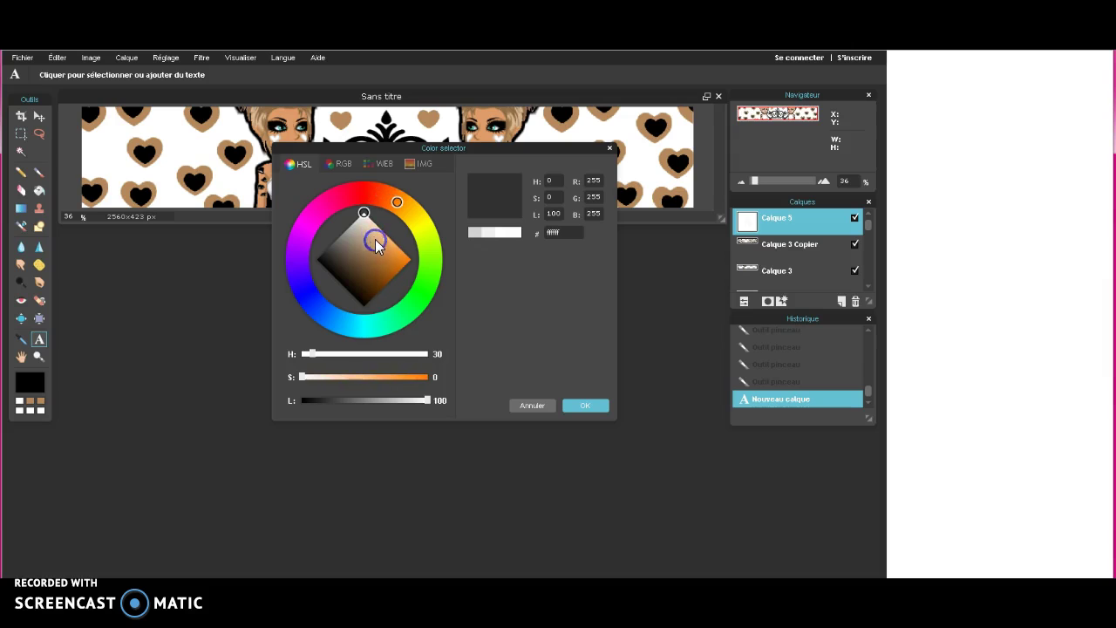
left_click_drag(365, 217, 370, 266)
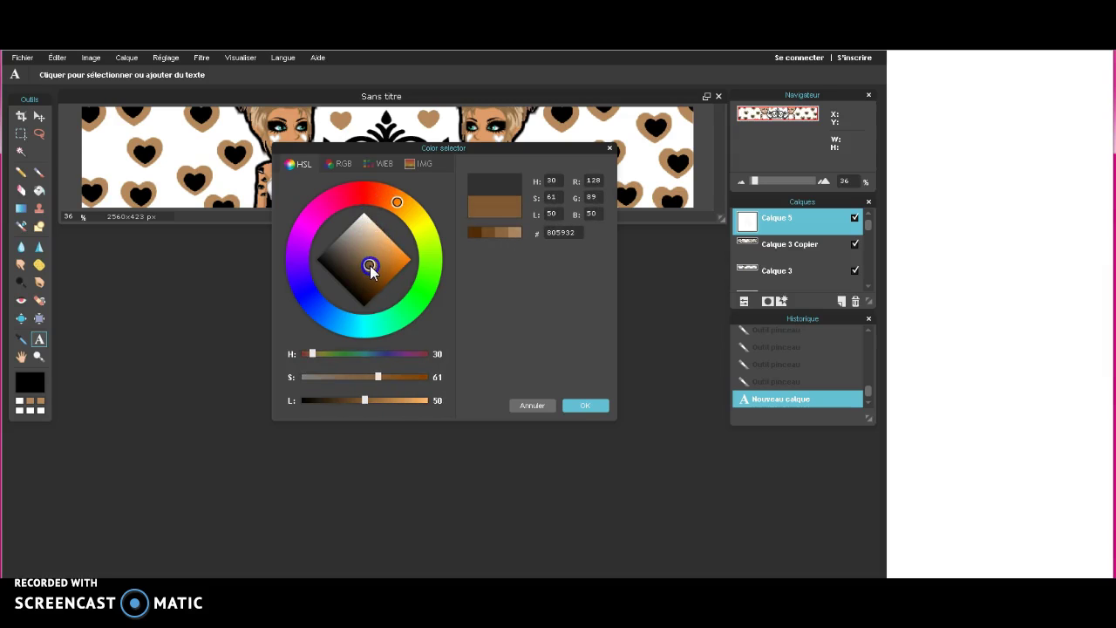
left_click(582, 405)
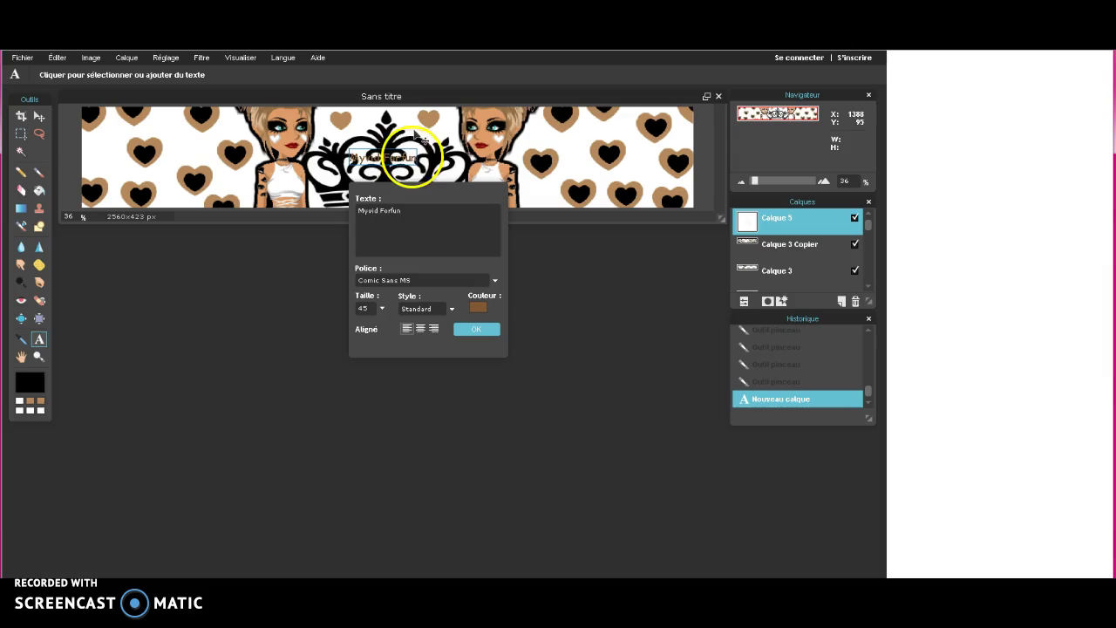
left_click_drag(399, 158, 398, 171)
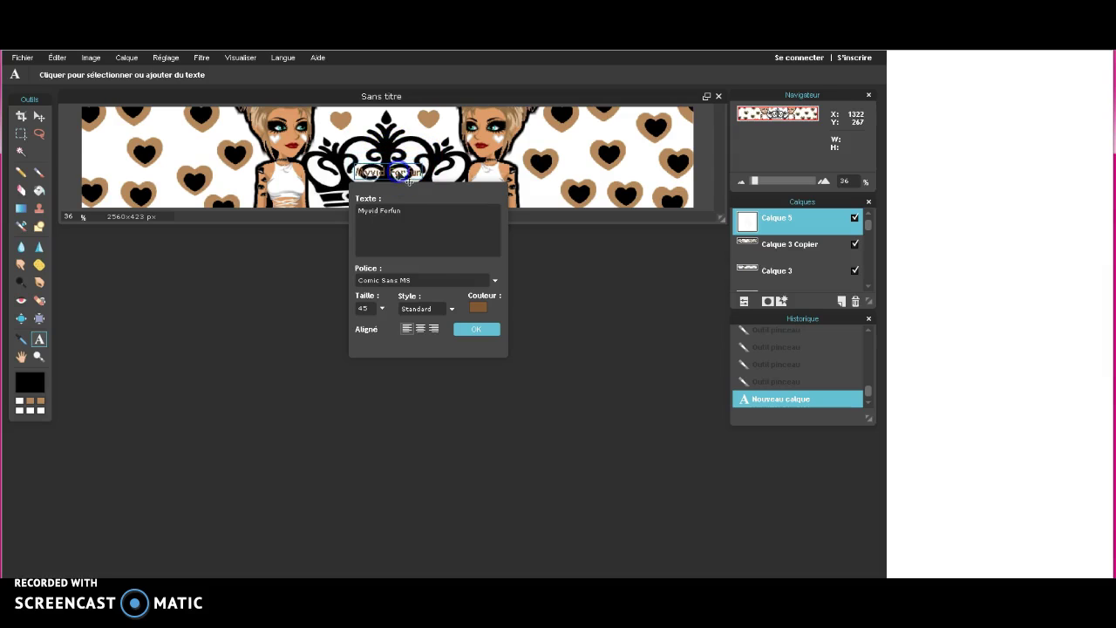
Try to apply a free transform to the "Myvid Forfun" text
left_click(477, 329)
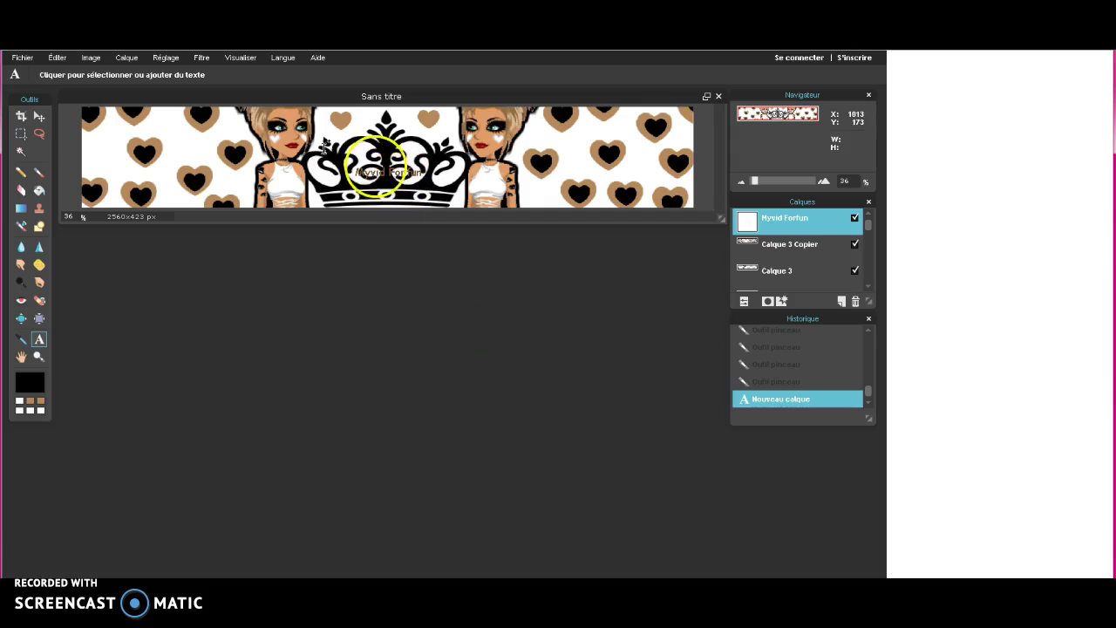
left_click(56, 57)
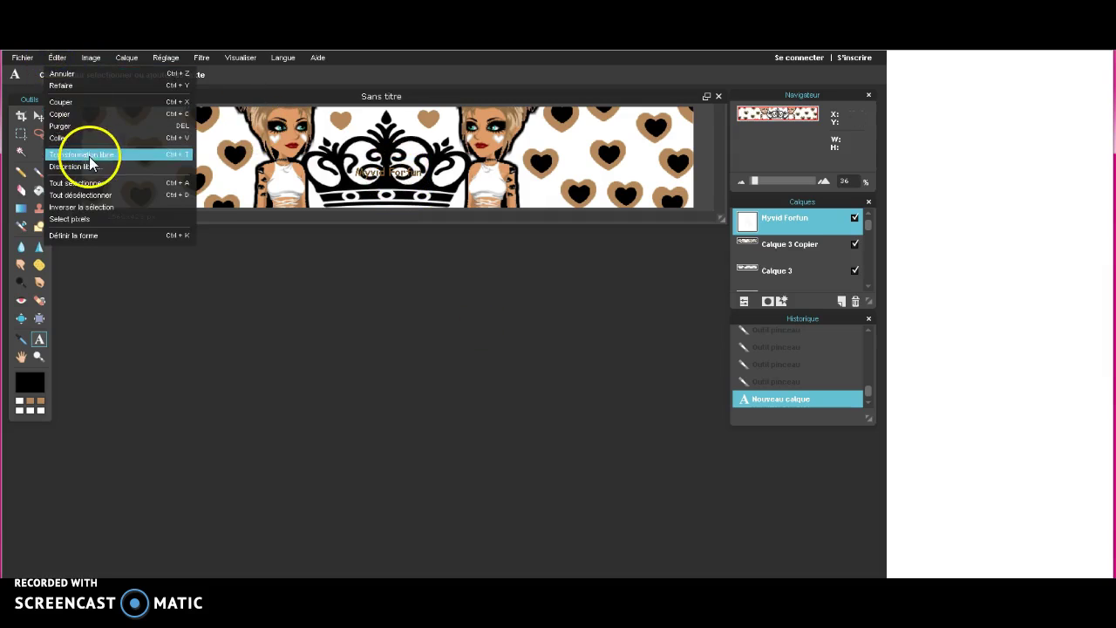
left_click(90, 153)
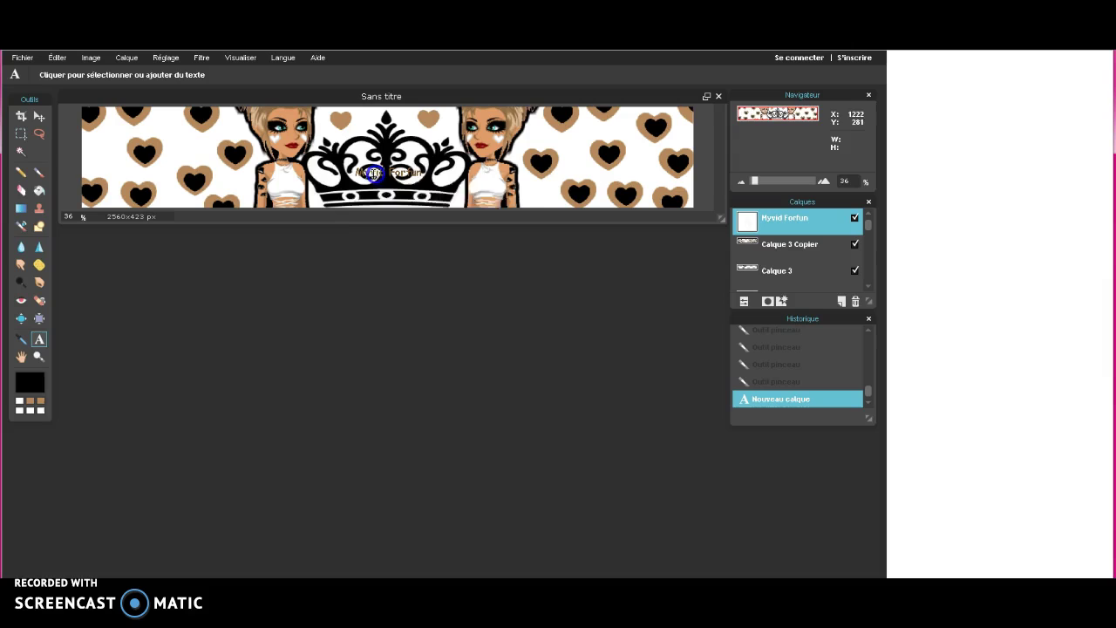
left_click(375, 185)
mouse_move(375, 185)
left_mouse_down()
mouse_move(398, 196)
mouse_move(378, 179)
left_mouse_up()
left_click(475, 332)
left_click(57, 57)
left_click(84, 153)
Move the "Myvid Forfun" text up to the upper part of the crown, just below its central ornament
left_click(375, 193)
left_click(528, 307)
left_click_drag(389, 192, 393, 317)
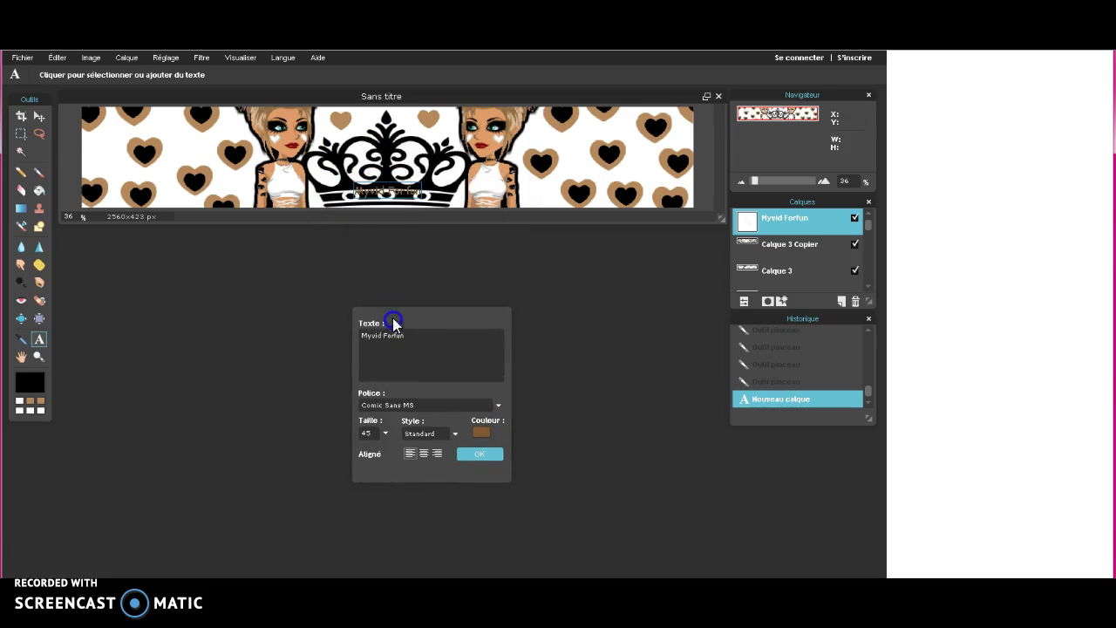
left_click_drag(389, 197, 384, 152)
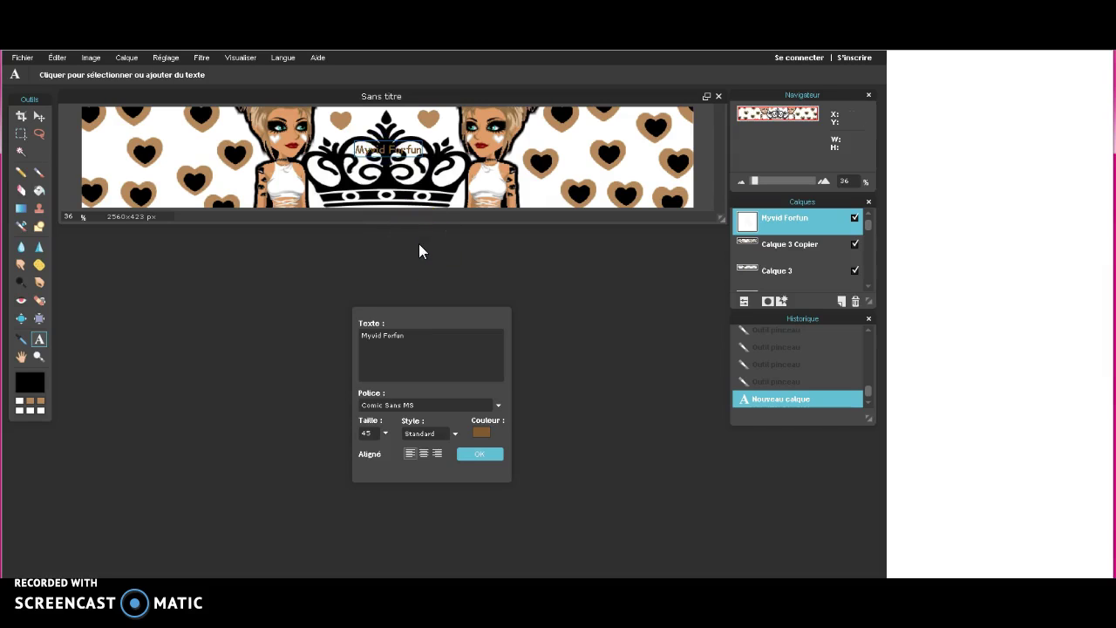
left_click(391, 178)
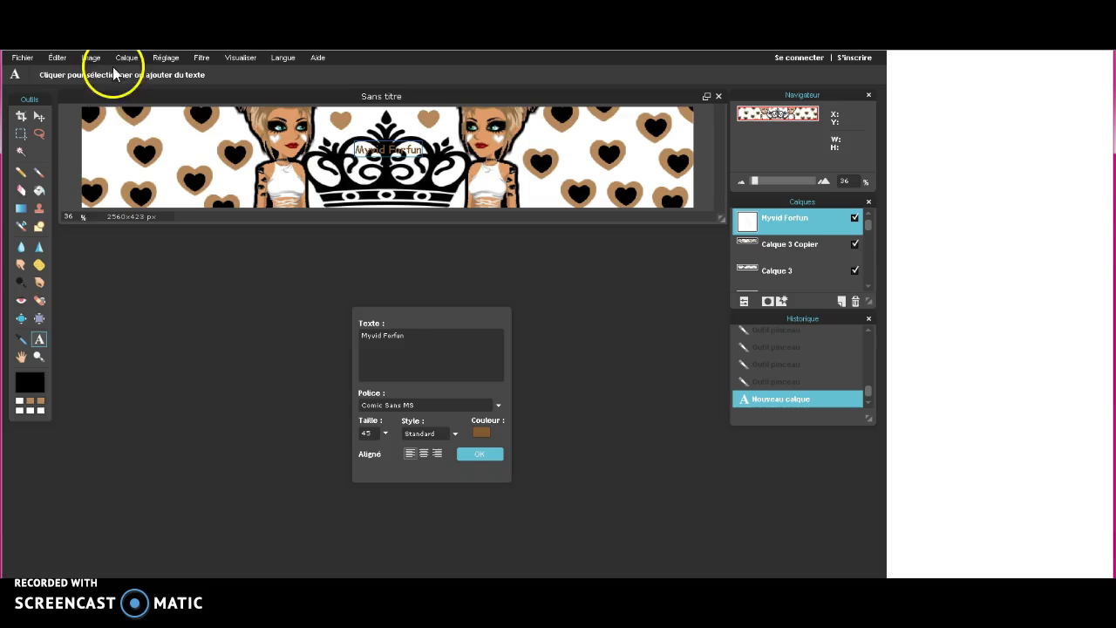
left_click(487, 455)
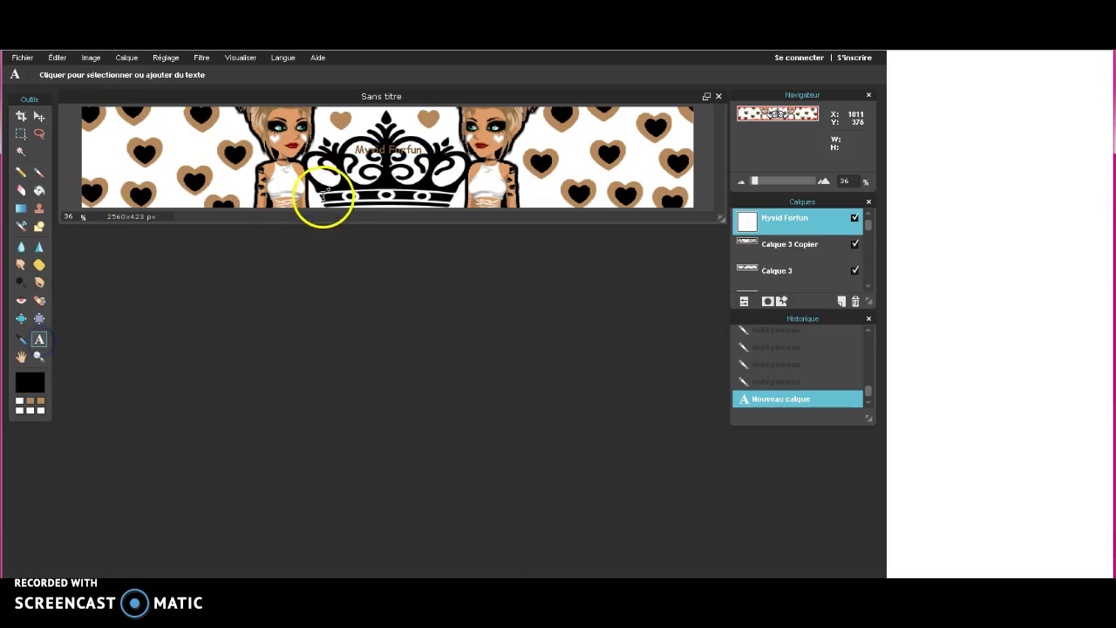
Add the text "Abonne toi" in Comic Sans MS, Standard style, over the lower part of the crown
left_click(342, 175)
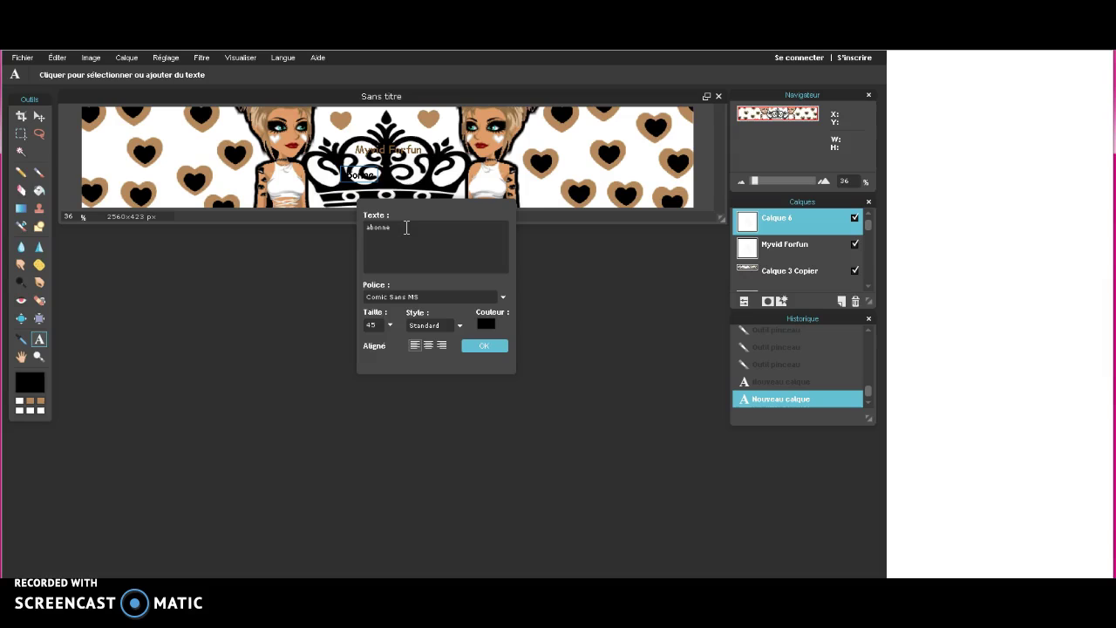
type("abonne toi")
left_click_drag(424, 227, 371, 229)
type("A")
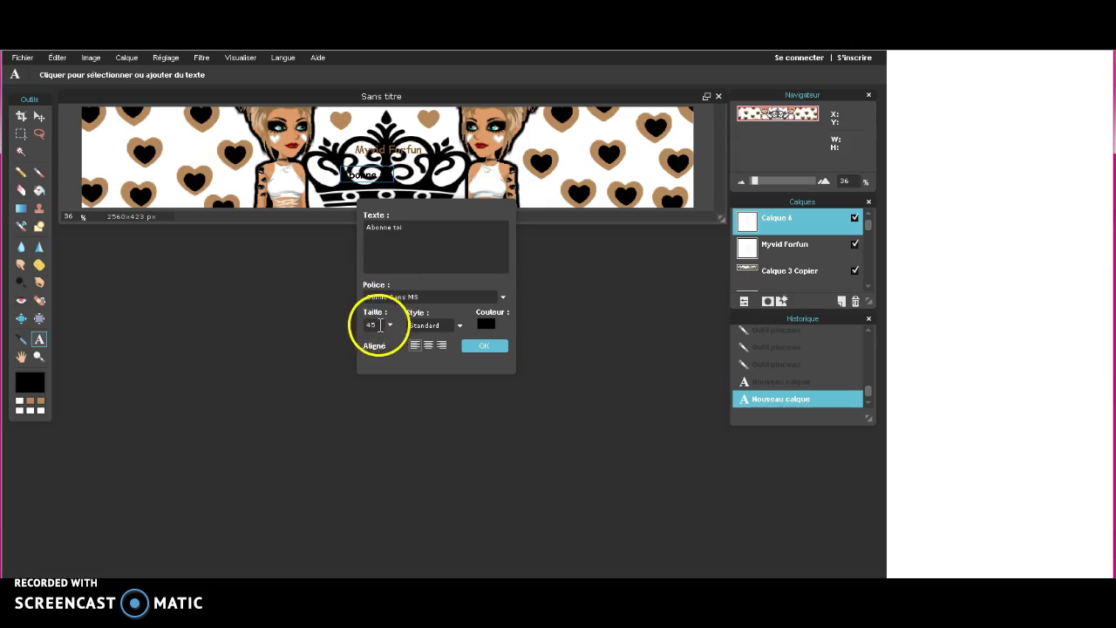
left_click(444, 325)
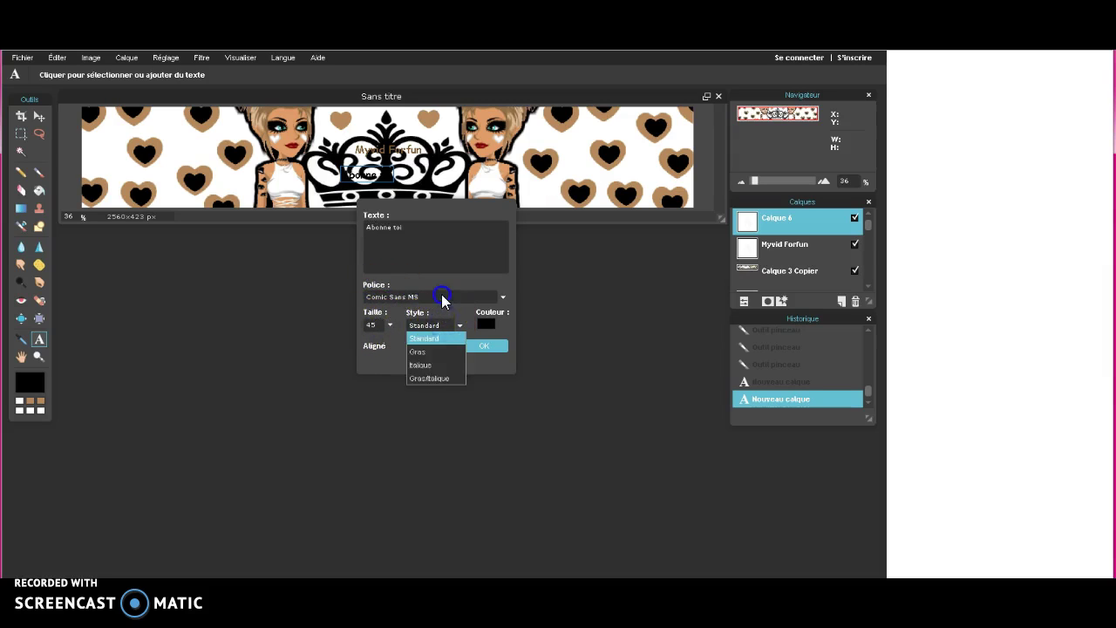
left_click(443, 298)
left_click(522, 358)
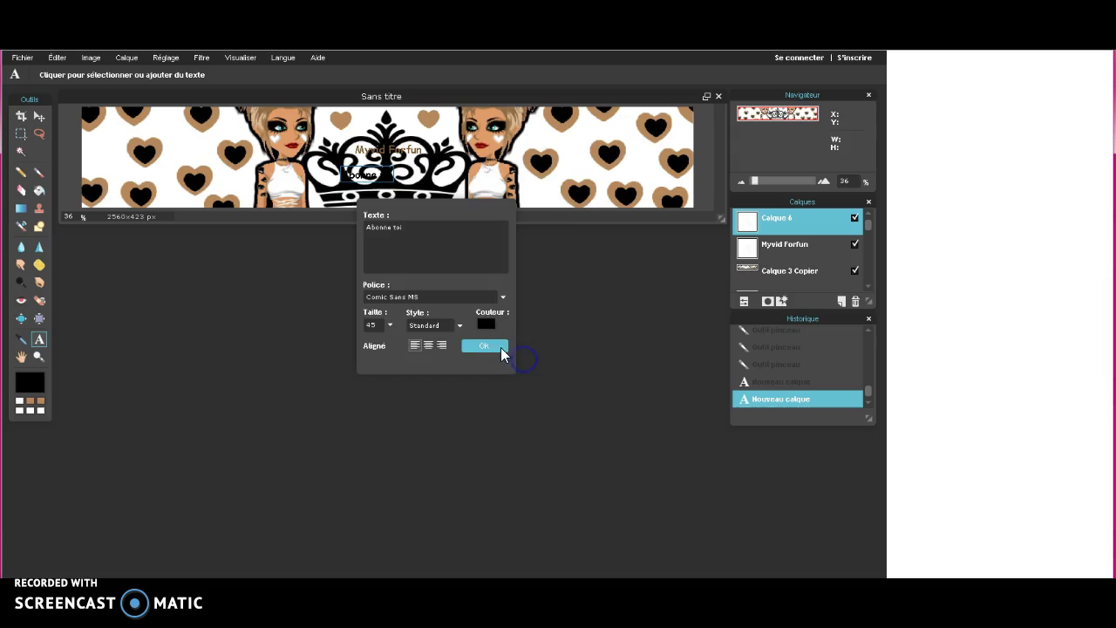
Colour the "Abonne toi" text brown (#824f24)
left_click(488, 326)
left_click_drag(367, 192, 392, 202)
mouse_move(319, 254)
left_mouse_down()
mouse_move(369, 261)
mouse_move(383, 250)
mouse_move(375, 270)
left_mouse_up()
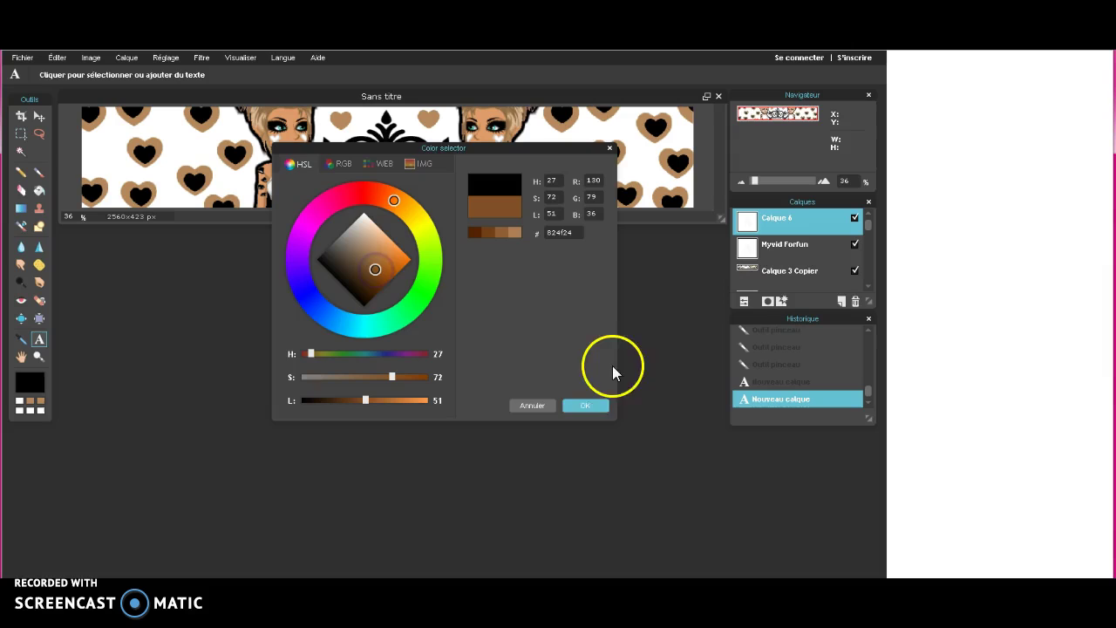
left_click(586, 405)
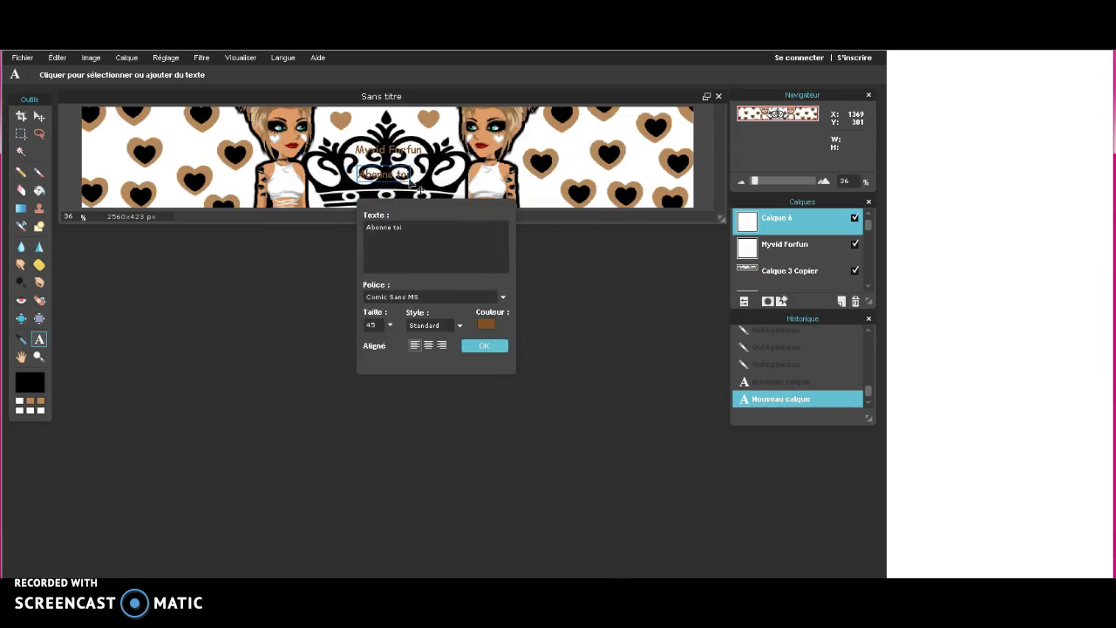
Set the "Abonne toi" text to size 60 and centre it just above the crown's base band
left_click(385, 326)
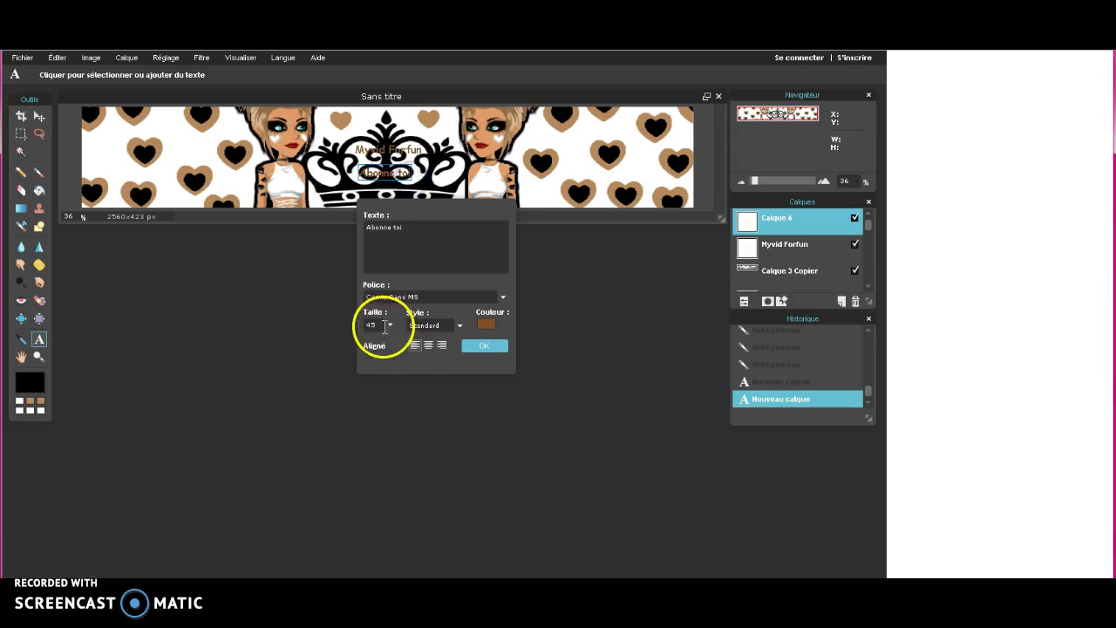
type("50")
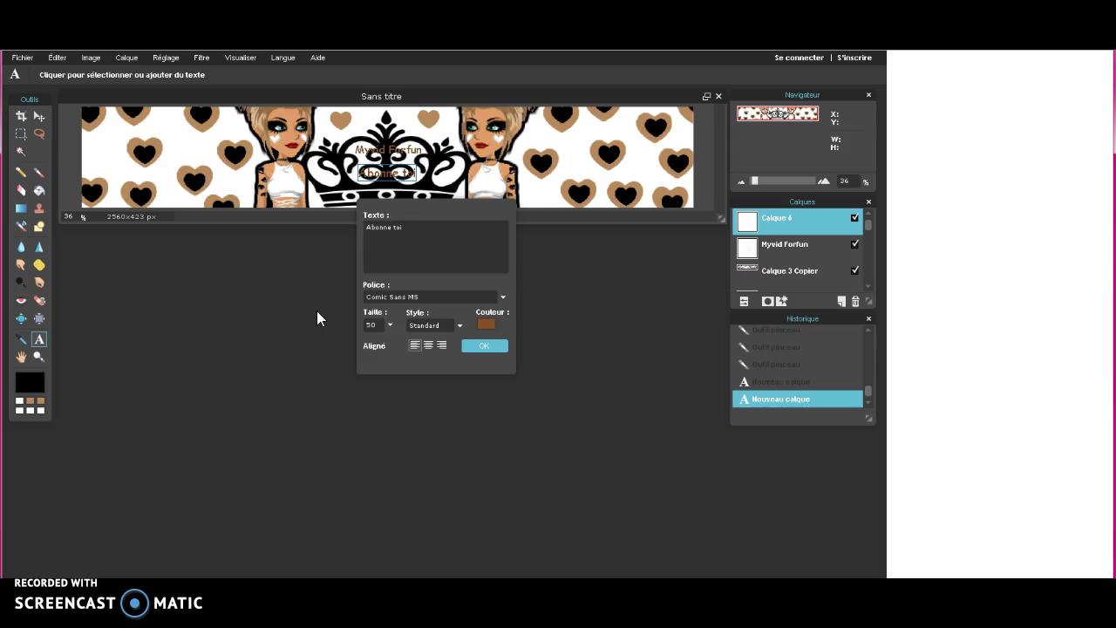
key("BackSpace")
key("BackSpace")
type("60")
left_click(316, 286)
left_click(376, 180)
left_click_drag(376, 181, 376, 186)
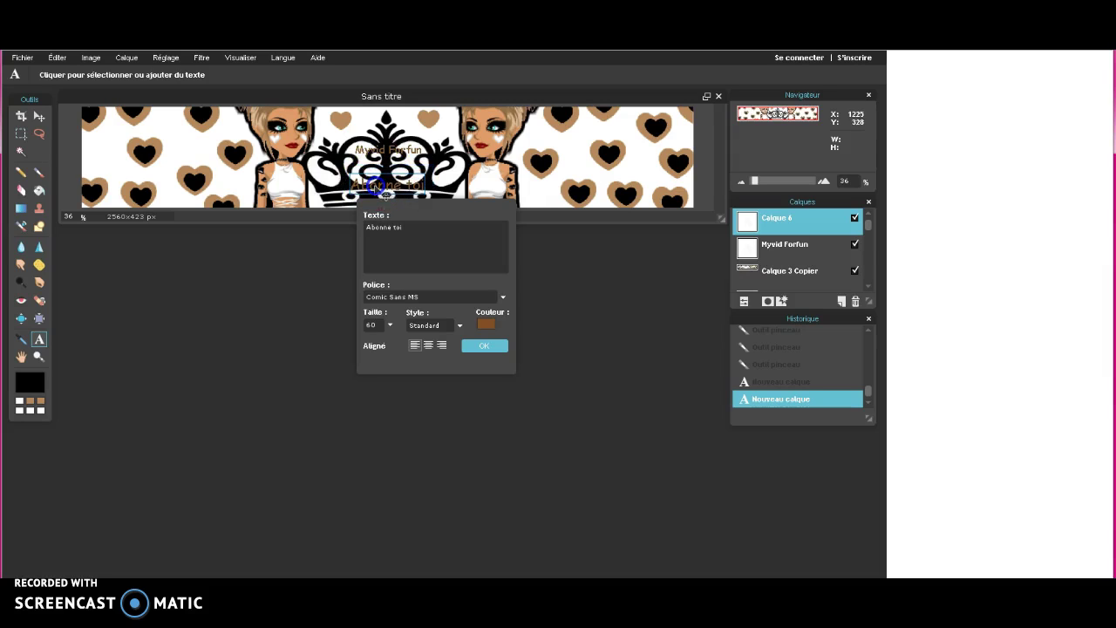
left_click(472, 346)
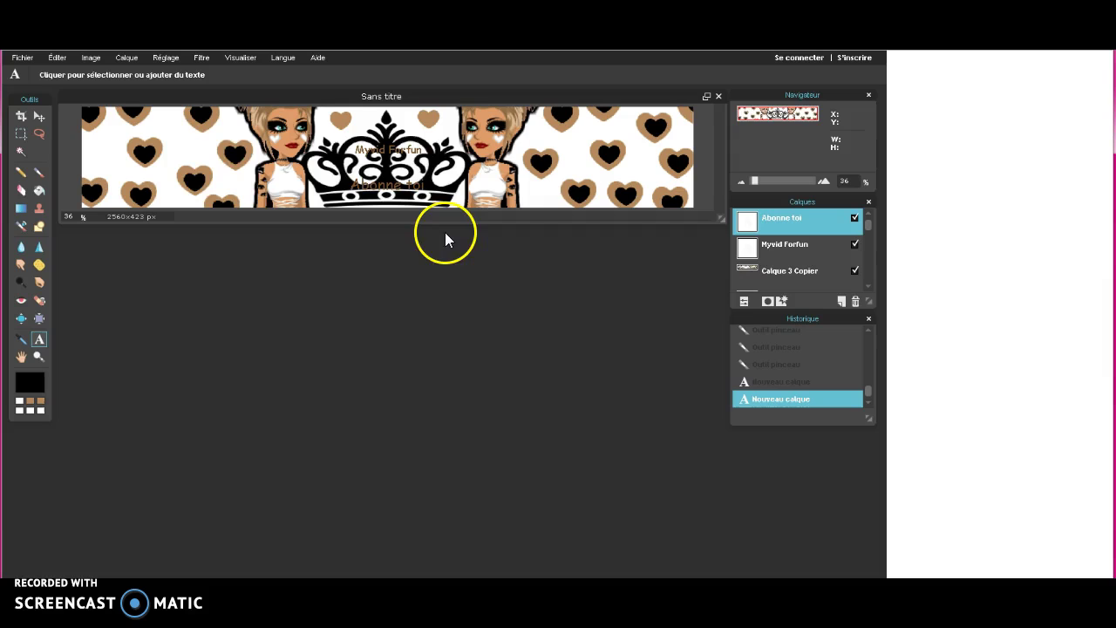
Save the image to the computer in PNG format with the name "binniere 2"
left_click(26, 59)
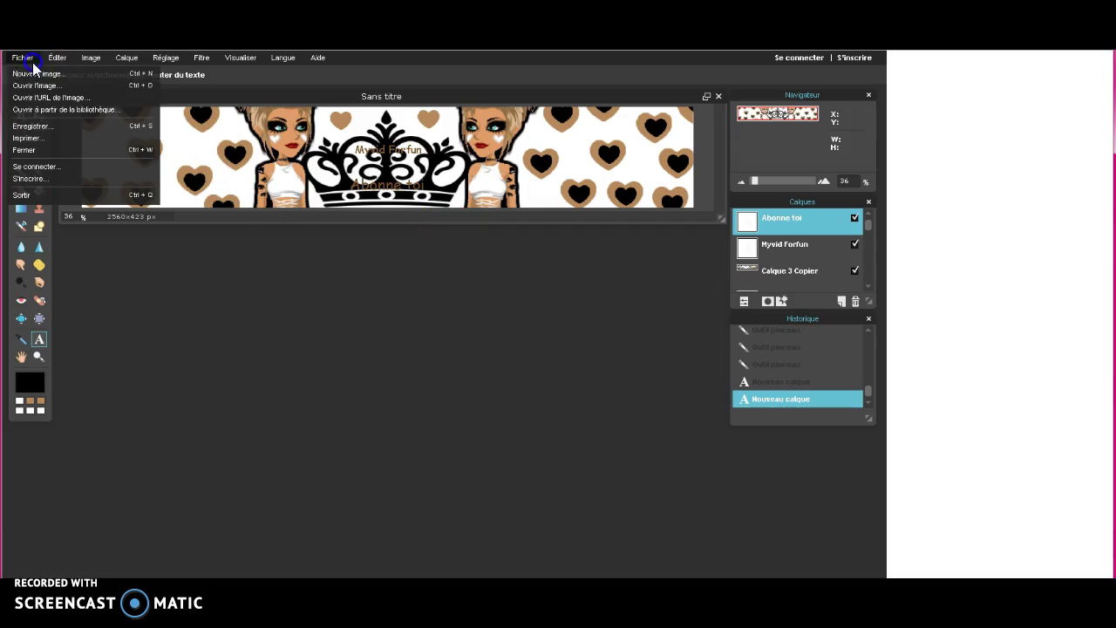
left_click(46, 127)
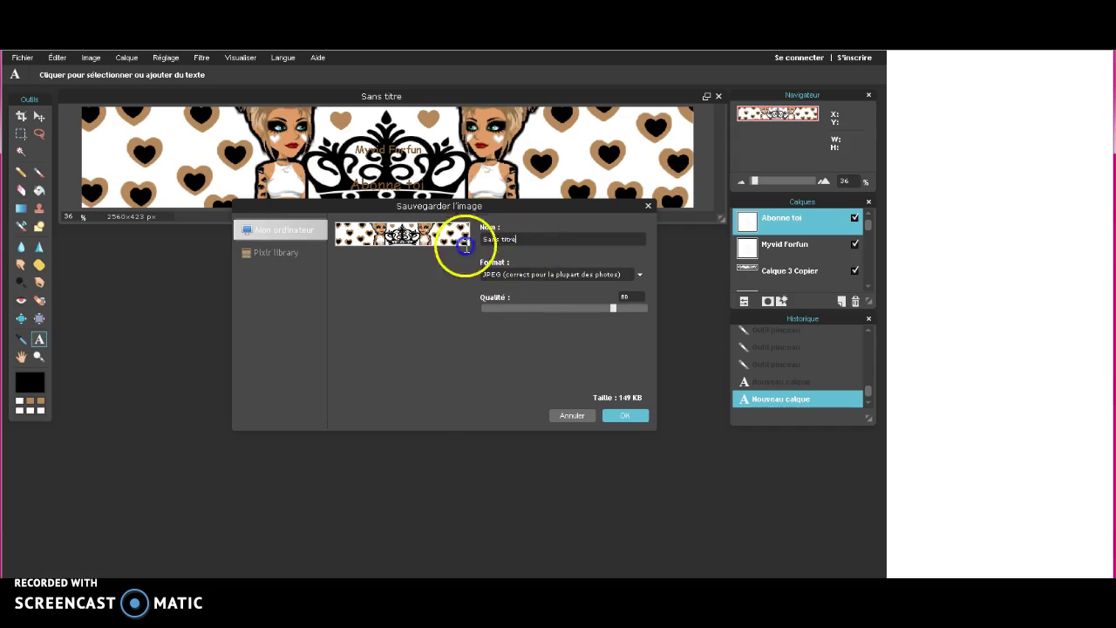
type("binniere2")
left_click(509, 243)
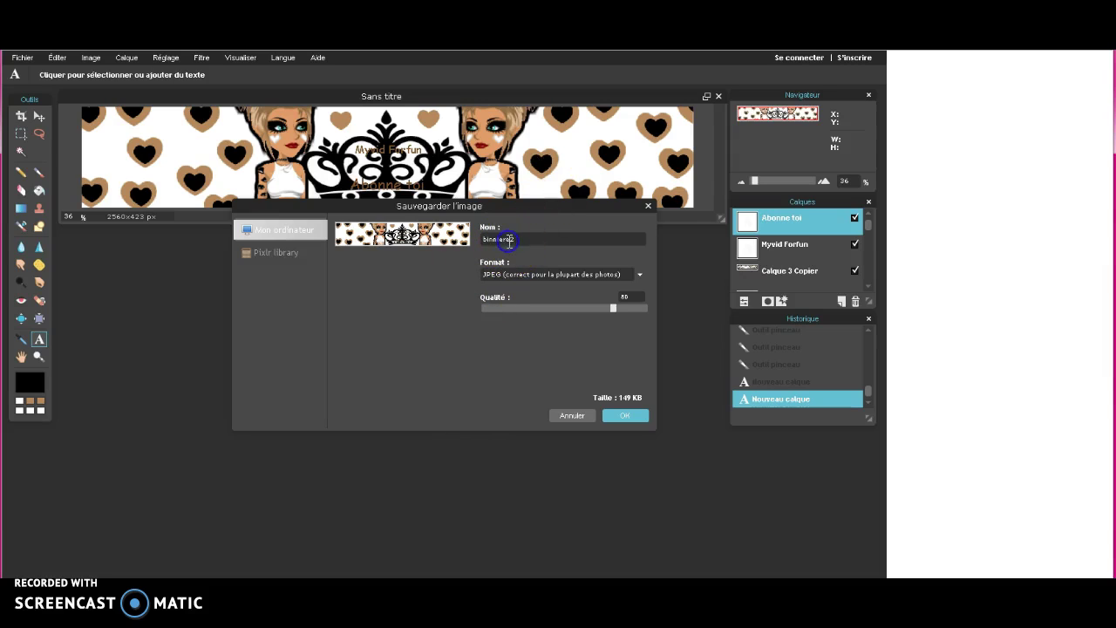
left_click(542, 270)
left_click(546, 301)
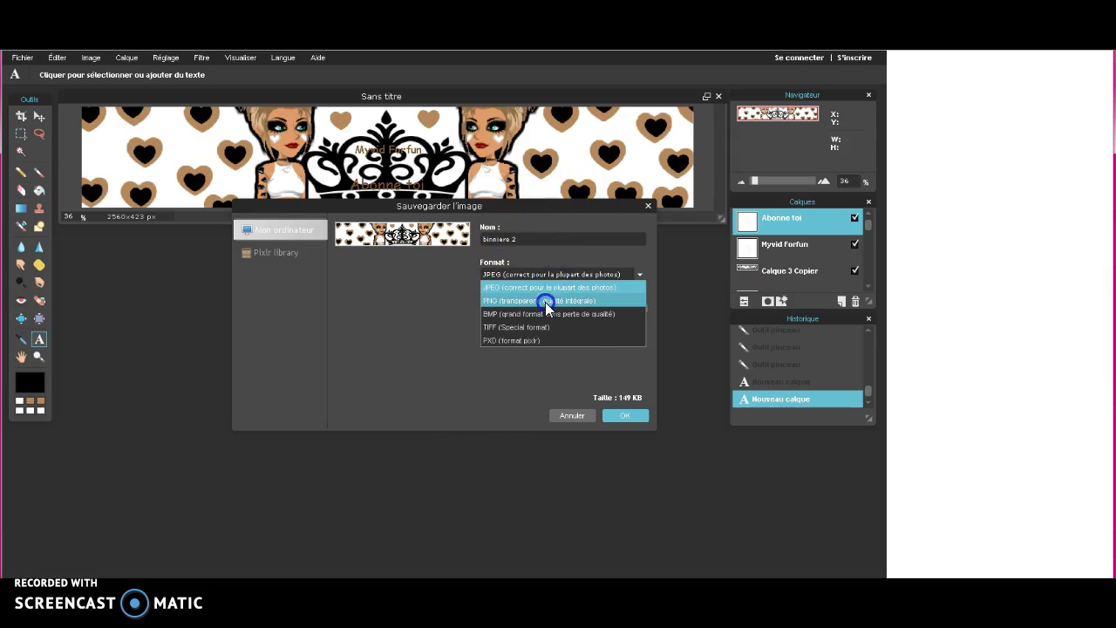
left_click(610, 415)
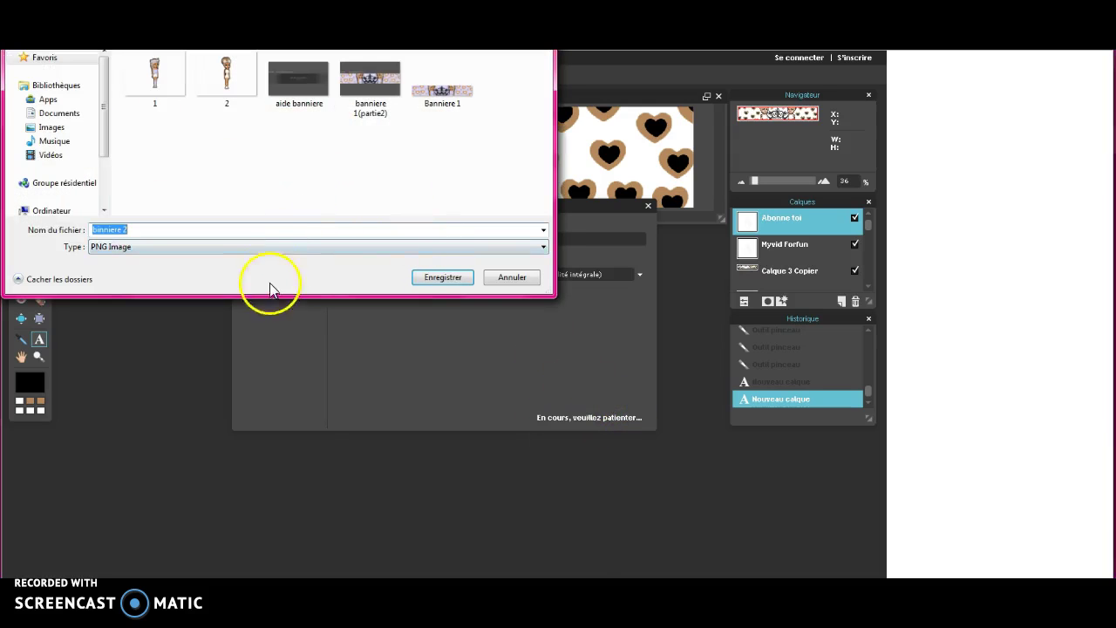
Correct the file name to "Bannière 2" and save the PNG in the folder with the other banner images
left_click(101, 231)
left_click(96, 232)
key("BackSpace")
type("a")
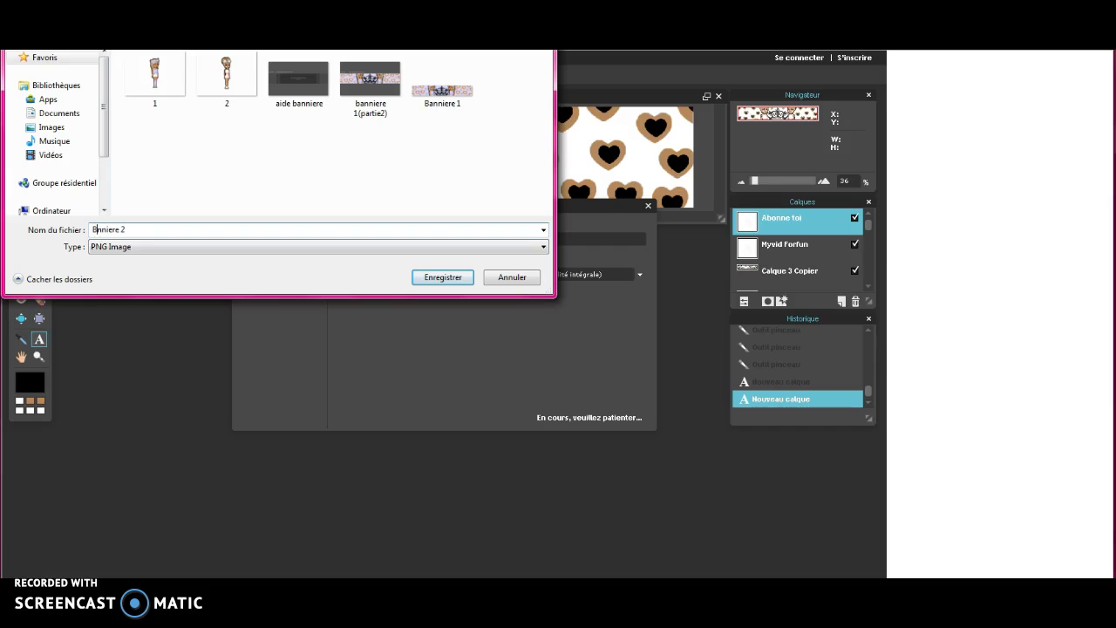
left_click(111, 229)
left_click(116, 231)
left_click(443, 277)
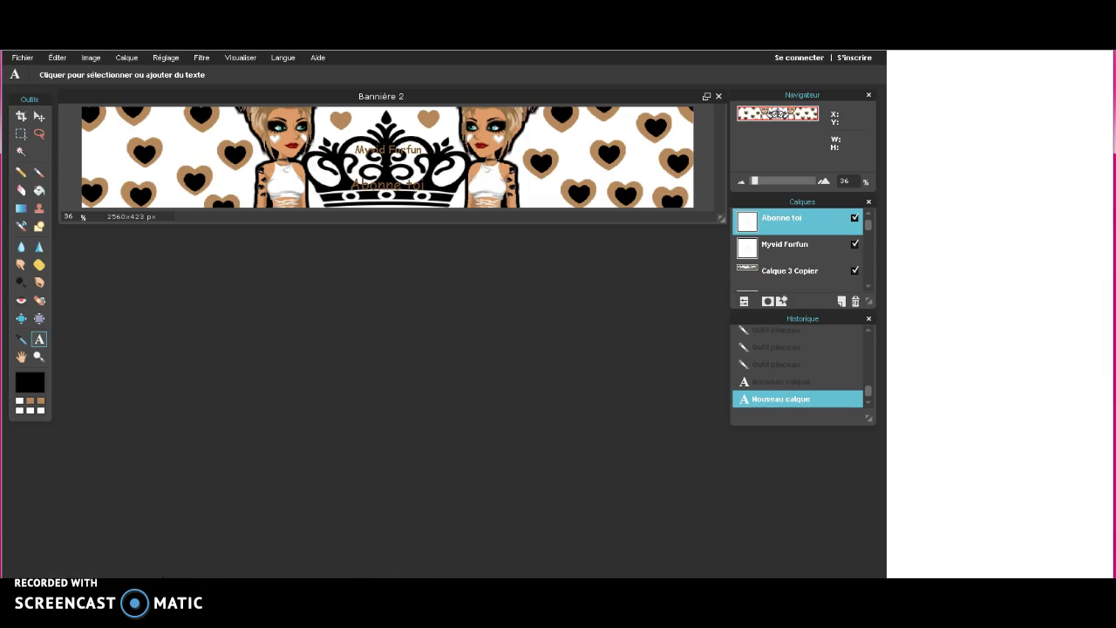
Switch to Paint, insert the "aide banniere" template from file and set the zoom to 25 %
key("super")
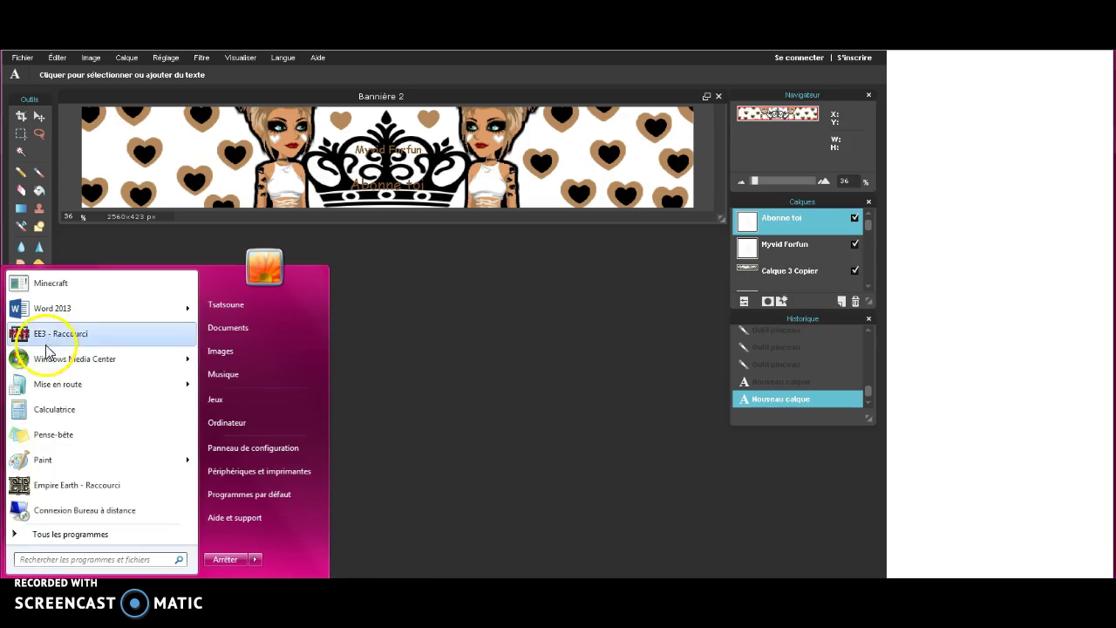
left_click(61, 459)
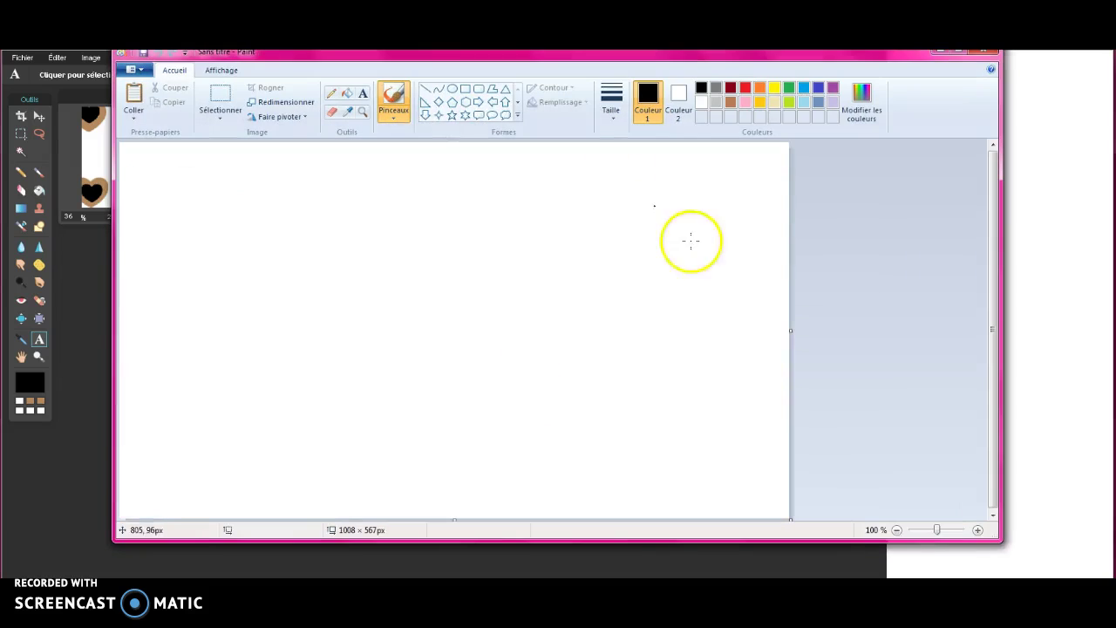
left_click(135, 113)
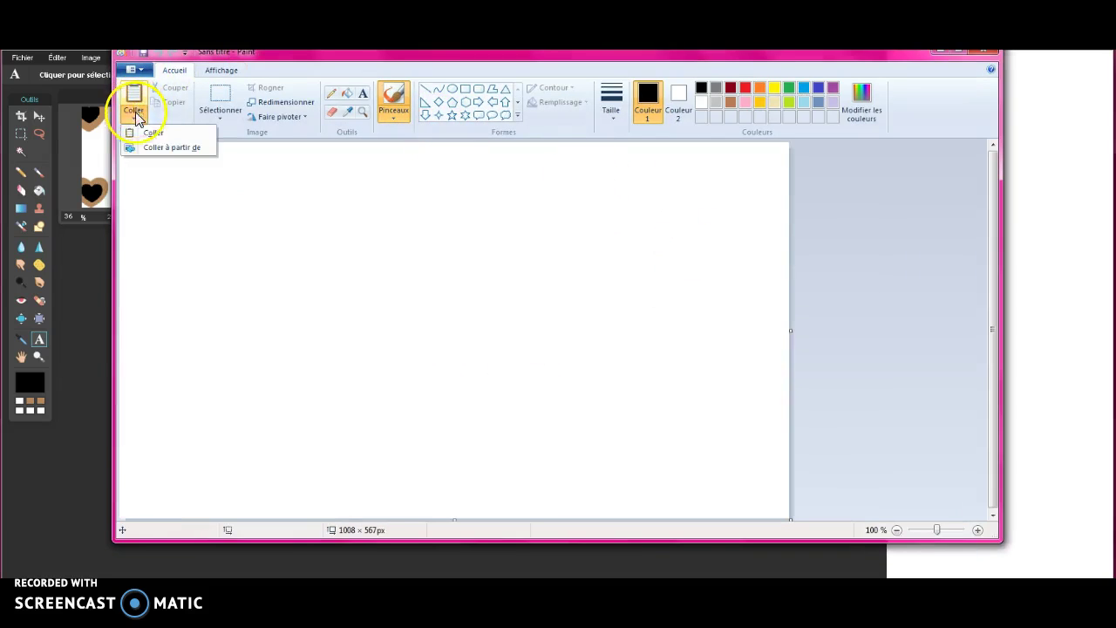
left_click(142, 144)
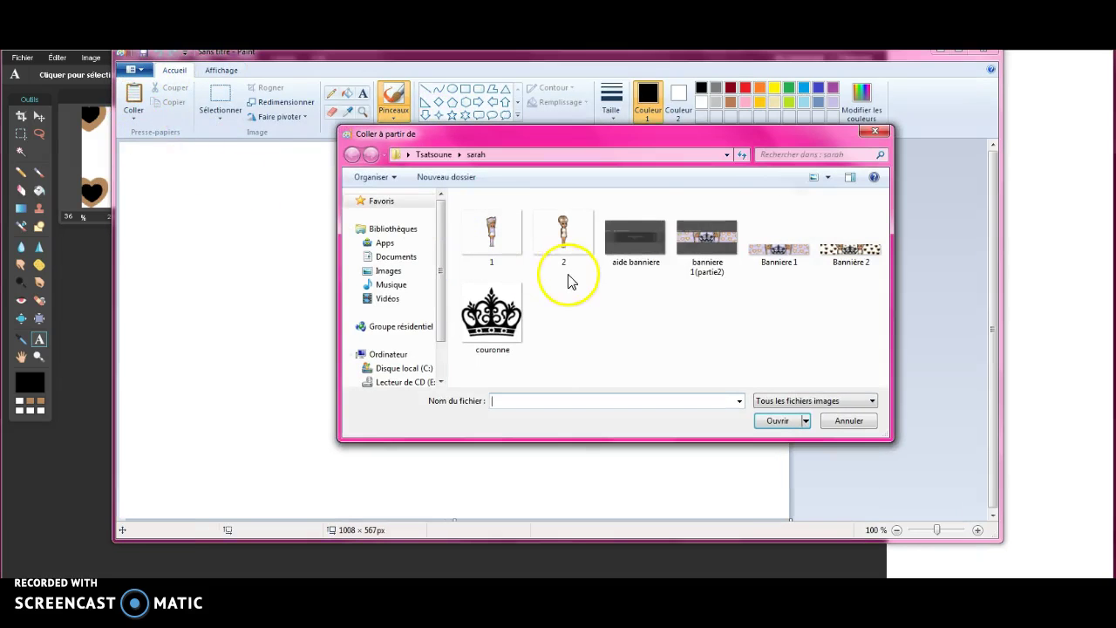
left_click(654, 229)
double_click(653, 229)
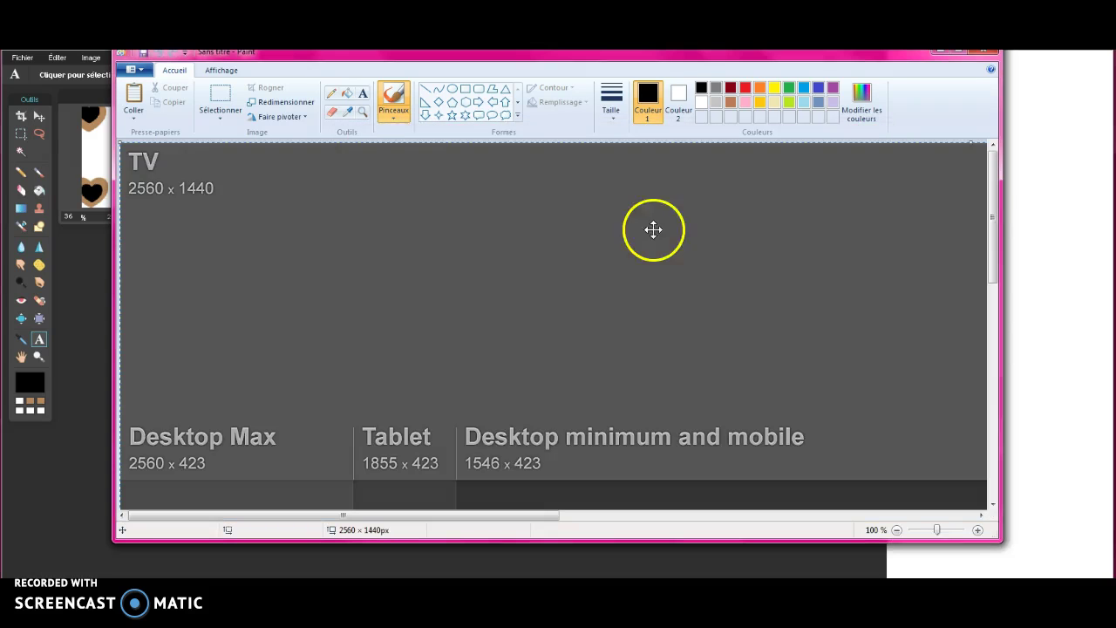
left_click(932, 530)
left_click_drag(925, 531, 918, 530)
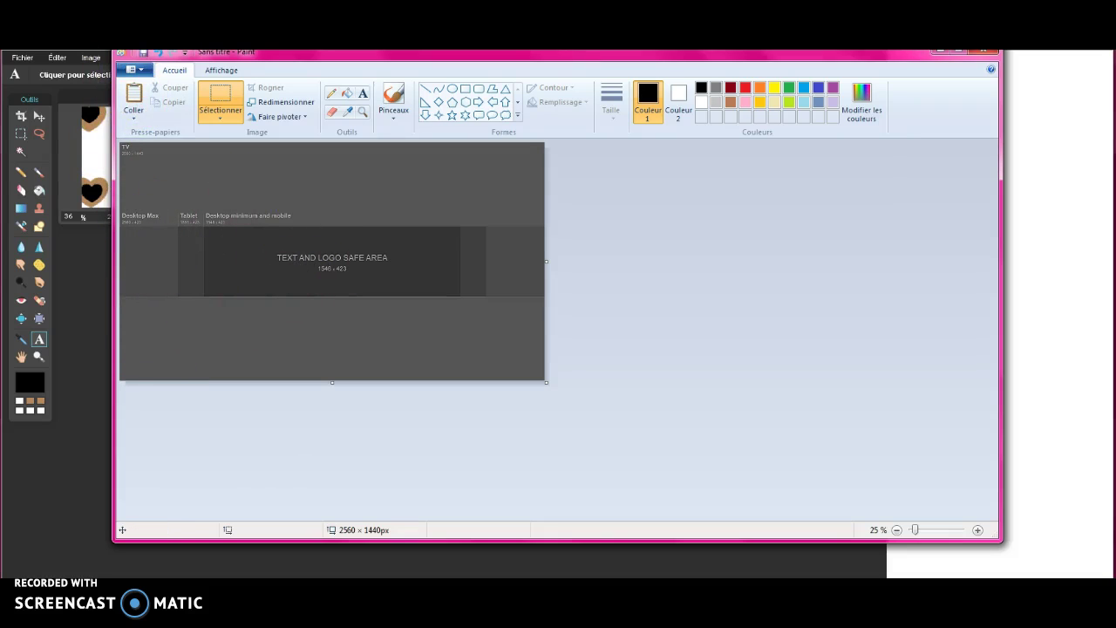
Insert the "Bannière 2" image from file and align it over the template's 2560 × 423 middle band
left_click(135, 96)
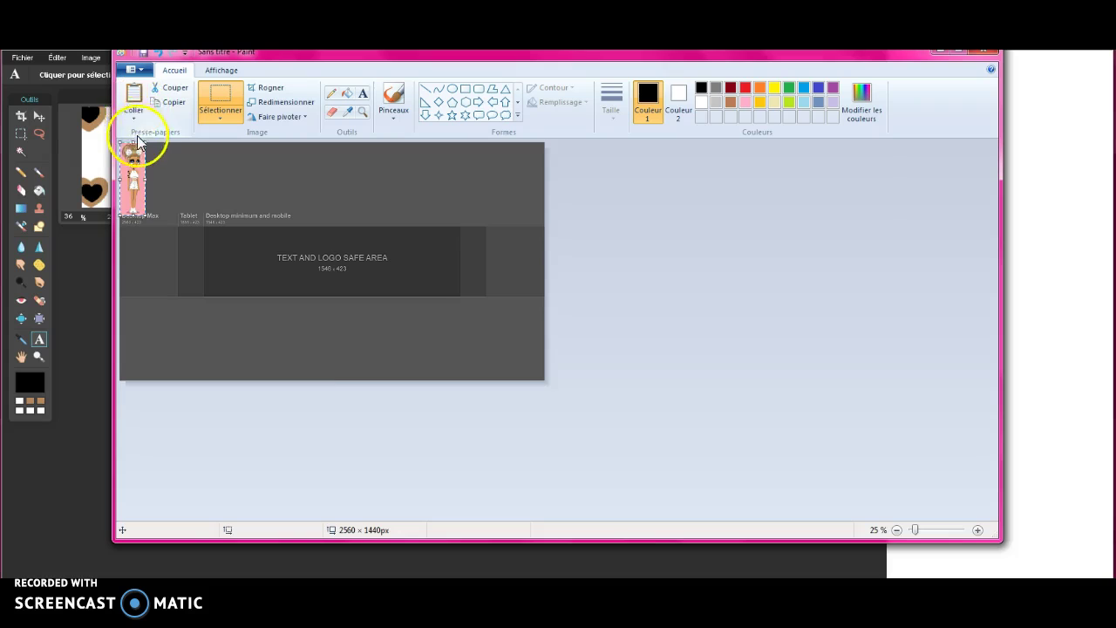
left_click(135, 123)
left_click(138, 120)
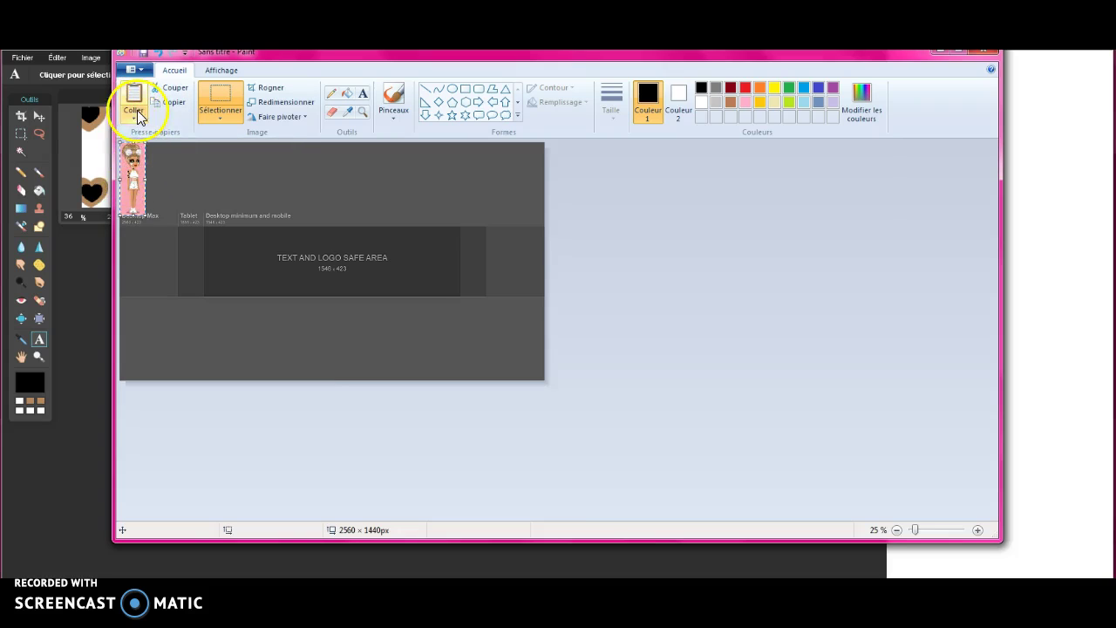
left_click(144, 167)
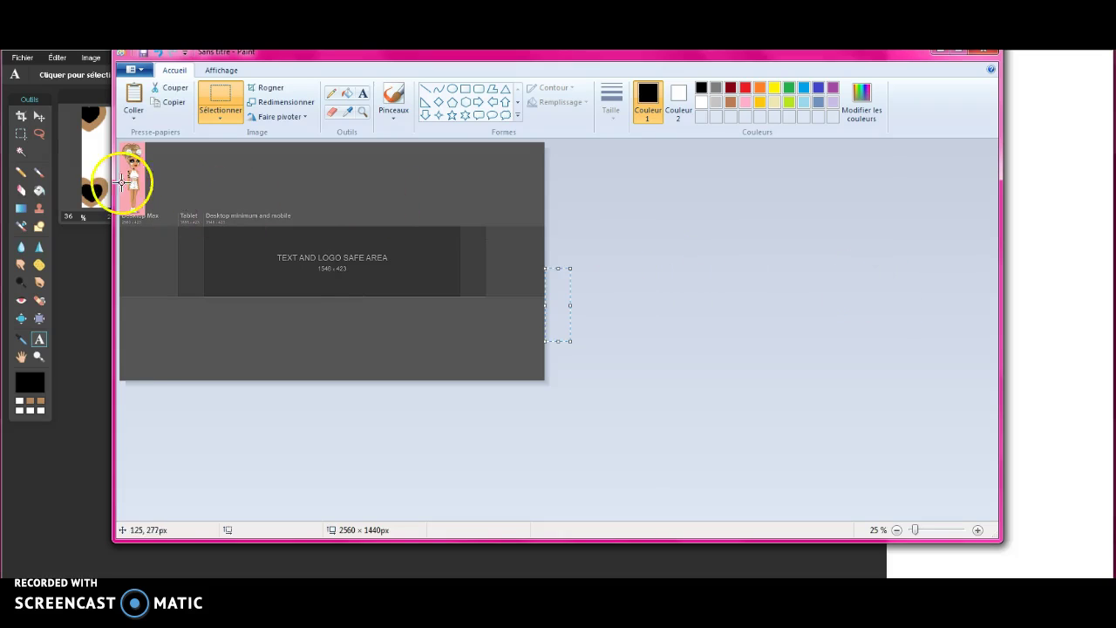
left_click_drag(128, 175, 231, 286)
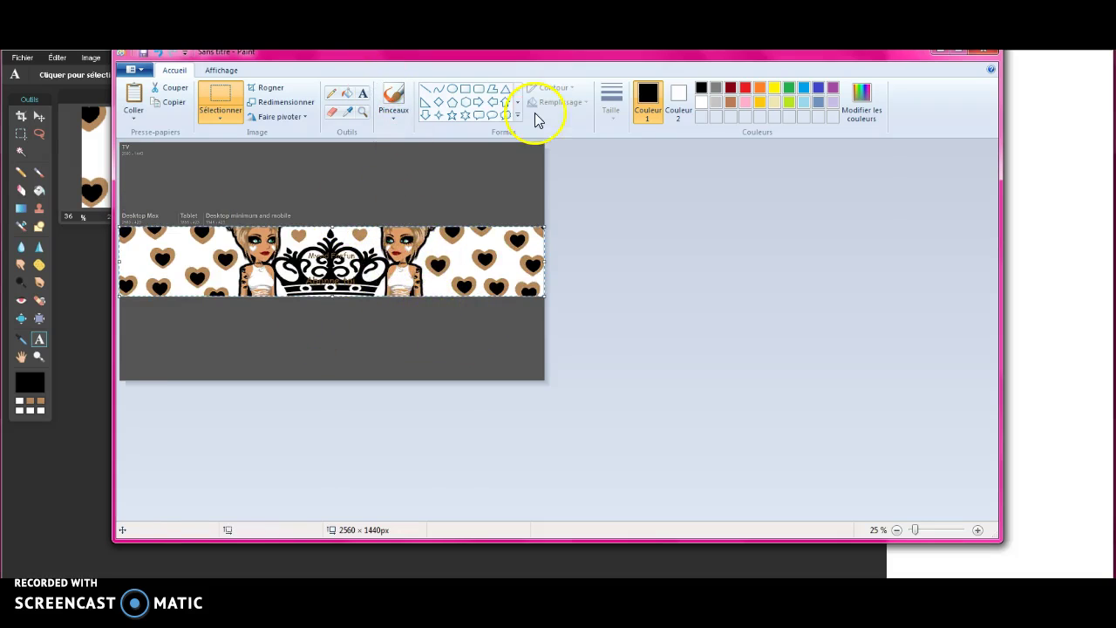
Save the composed banner as PNG "bannière 2 (partie2)" in the sarah folder, then switch to YouTube's channel art upload
left_click(143, 54)
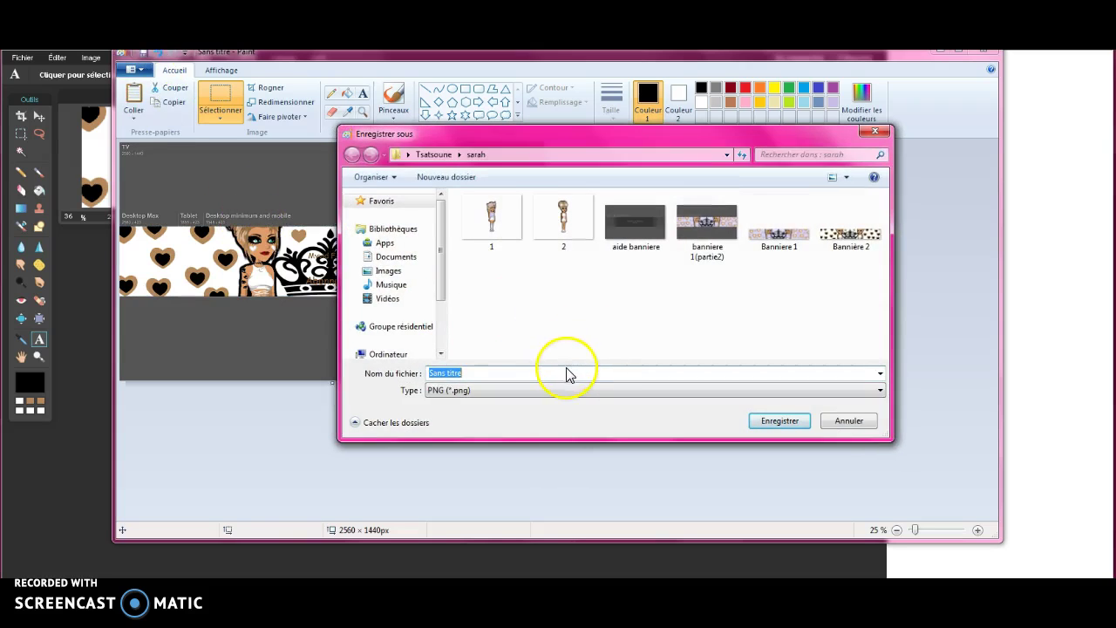
left_click(210, 167)
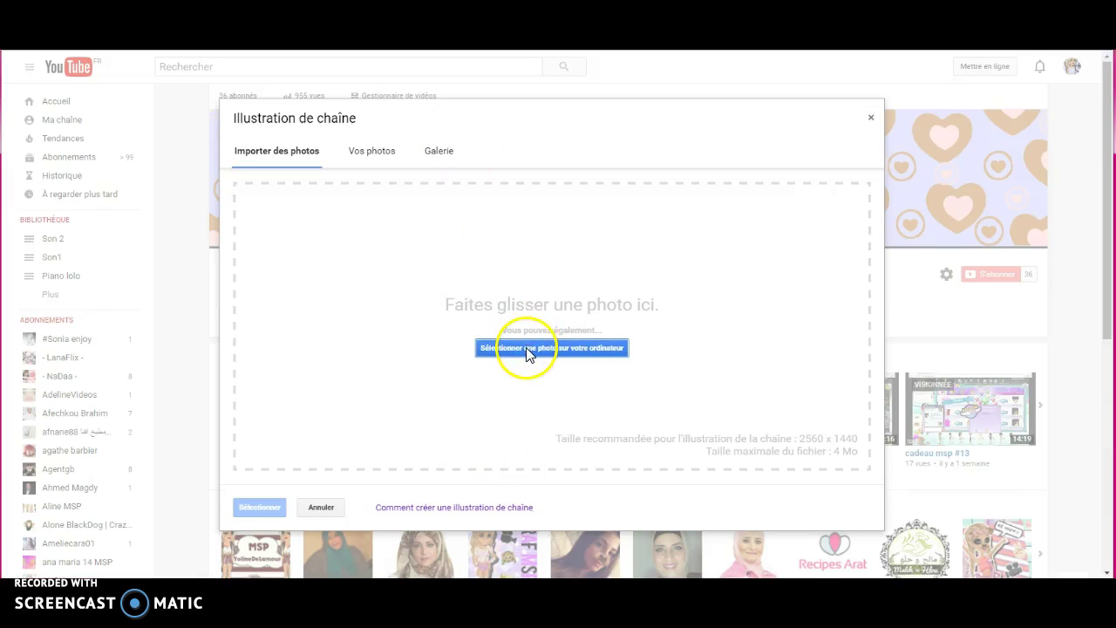
Upload "bannière 2 (partie2)" from the computer and apply it as the channel art
left_click(548, 350)
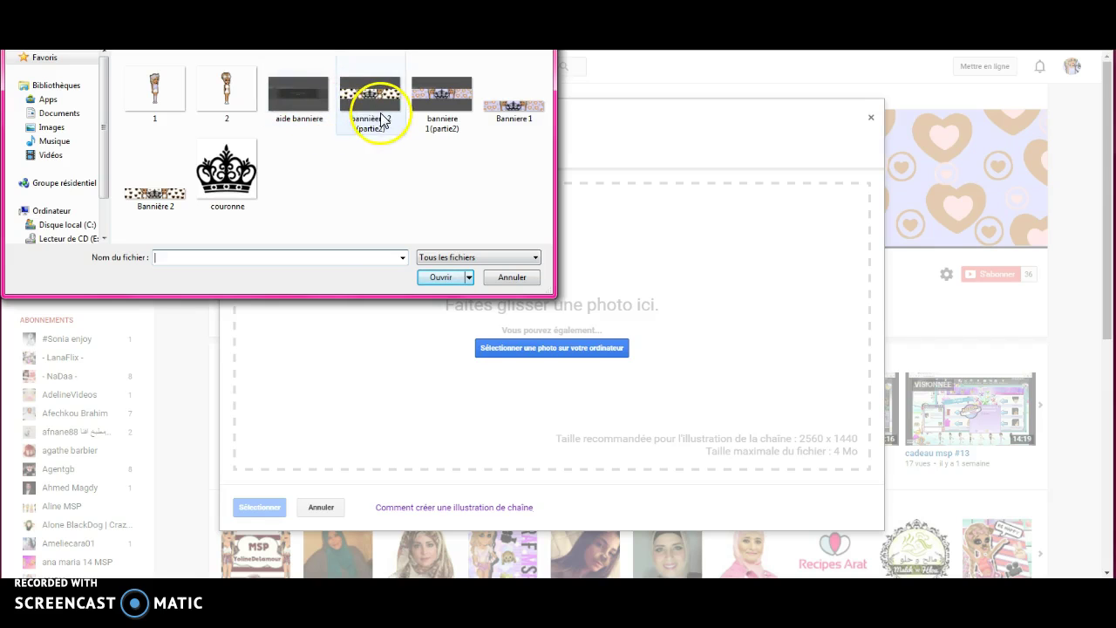
double_click(380, 120)
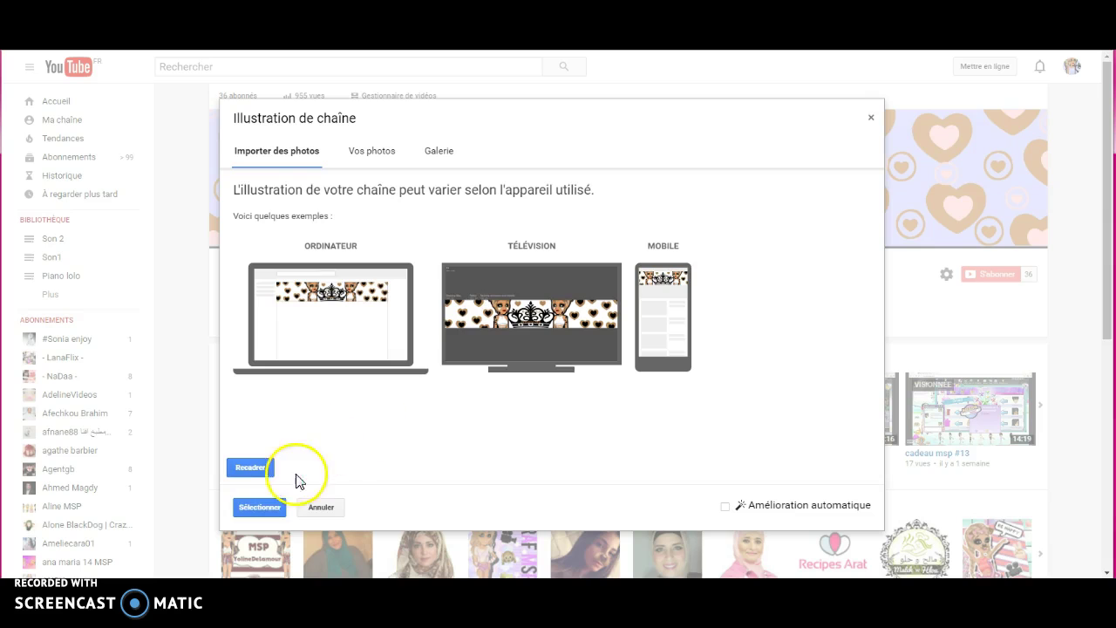
left_click(264, 508)
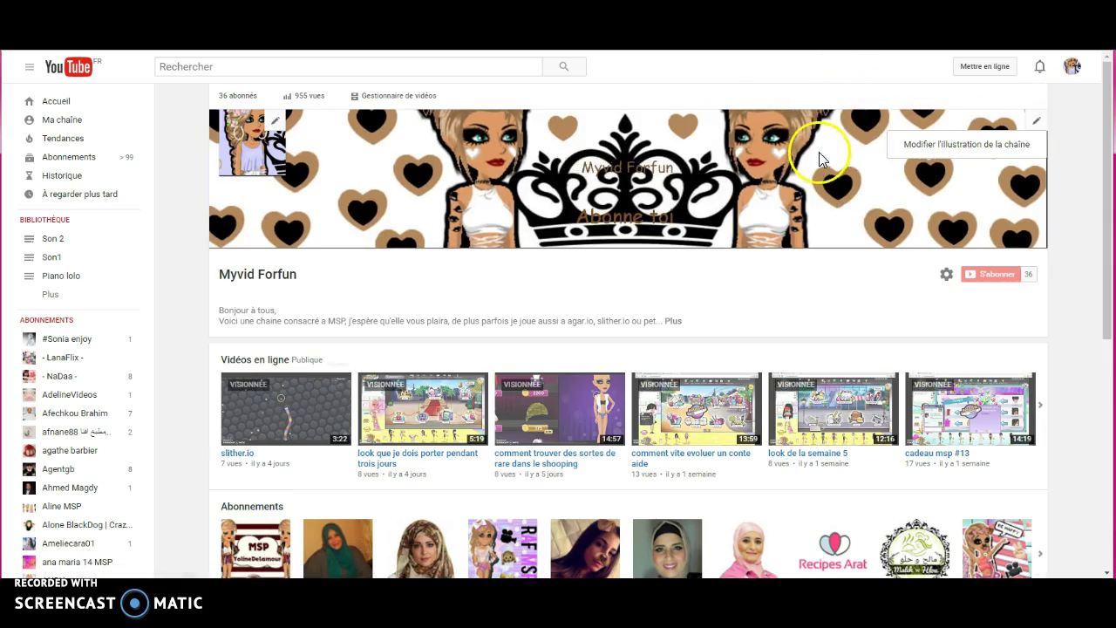
Open the help page on creating channel art from the channel art dialog and download the Channel Art Templates
left_click(916, 150)
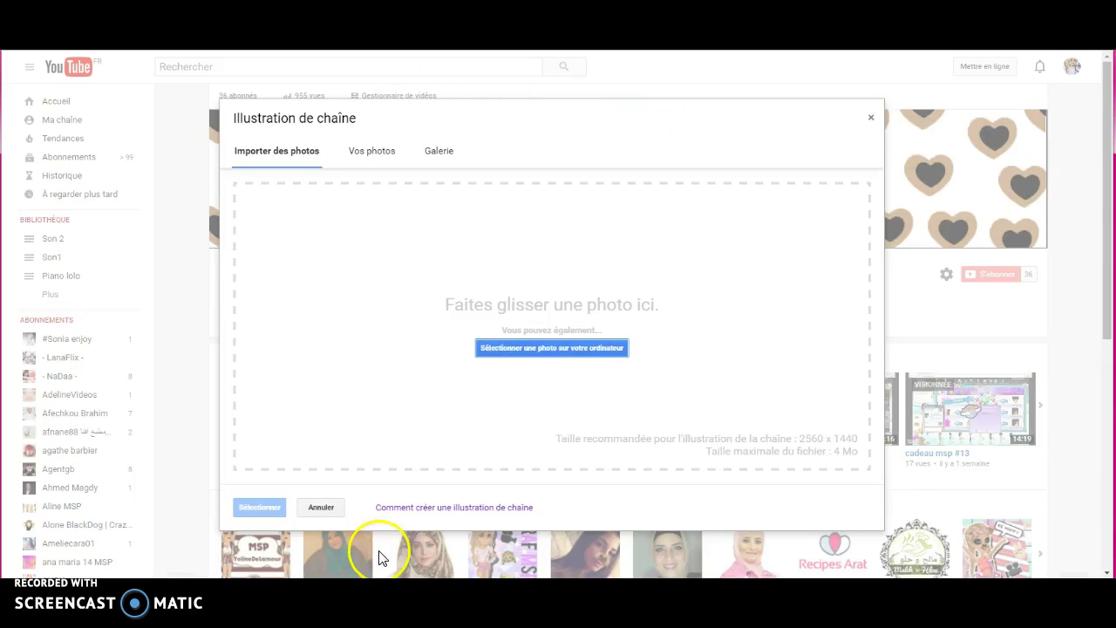
left_click(391, 507)
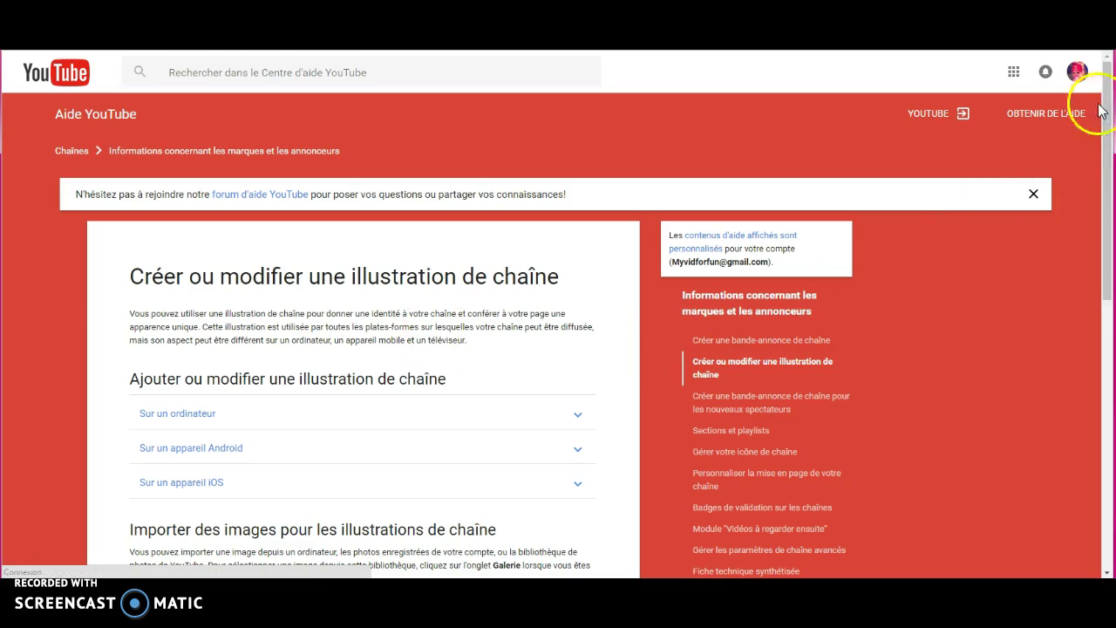
left_click_drag(1100, 170, 1095, 299)
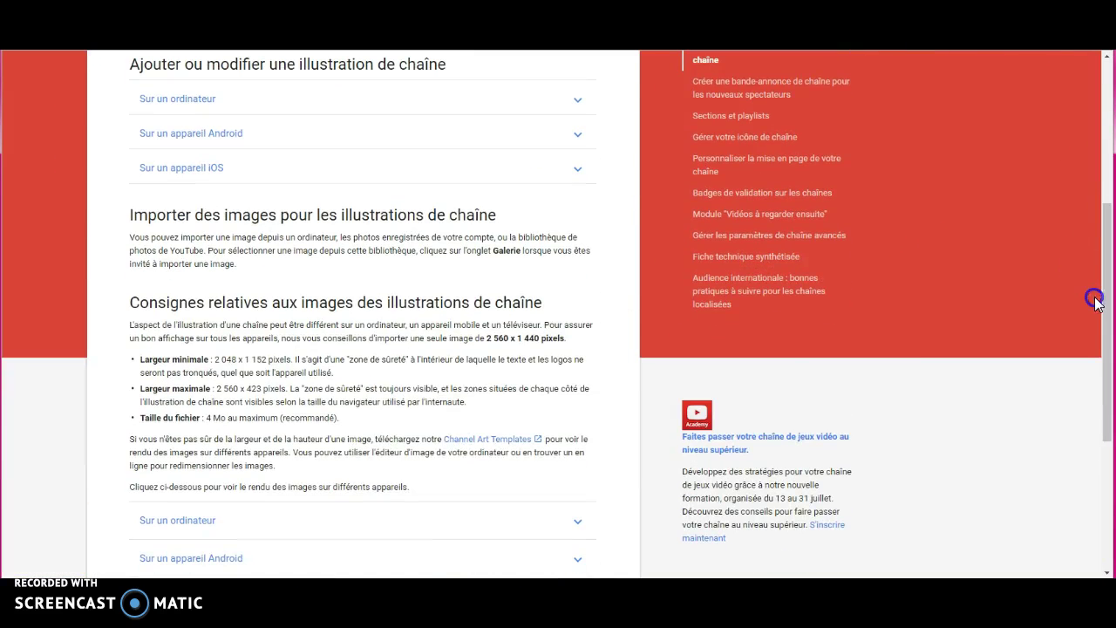
left_click(517, 440)
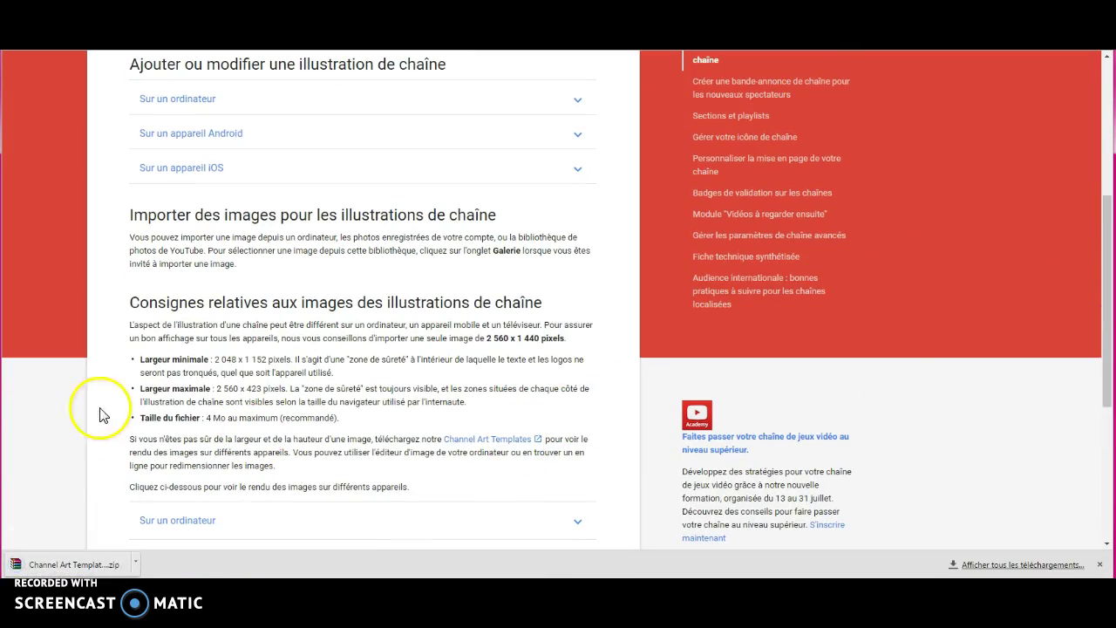